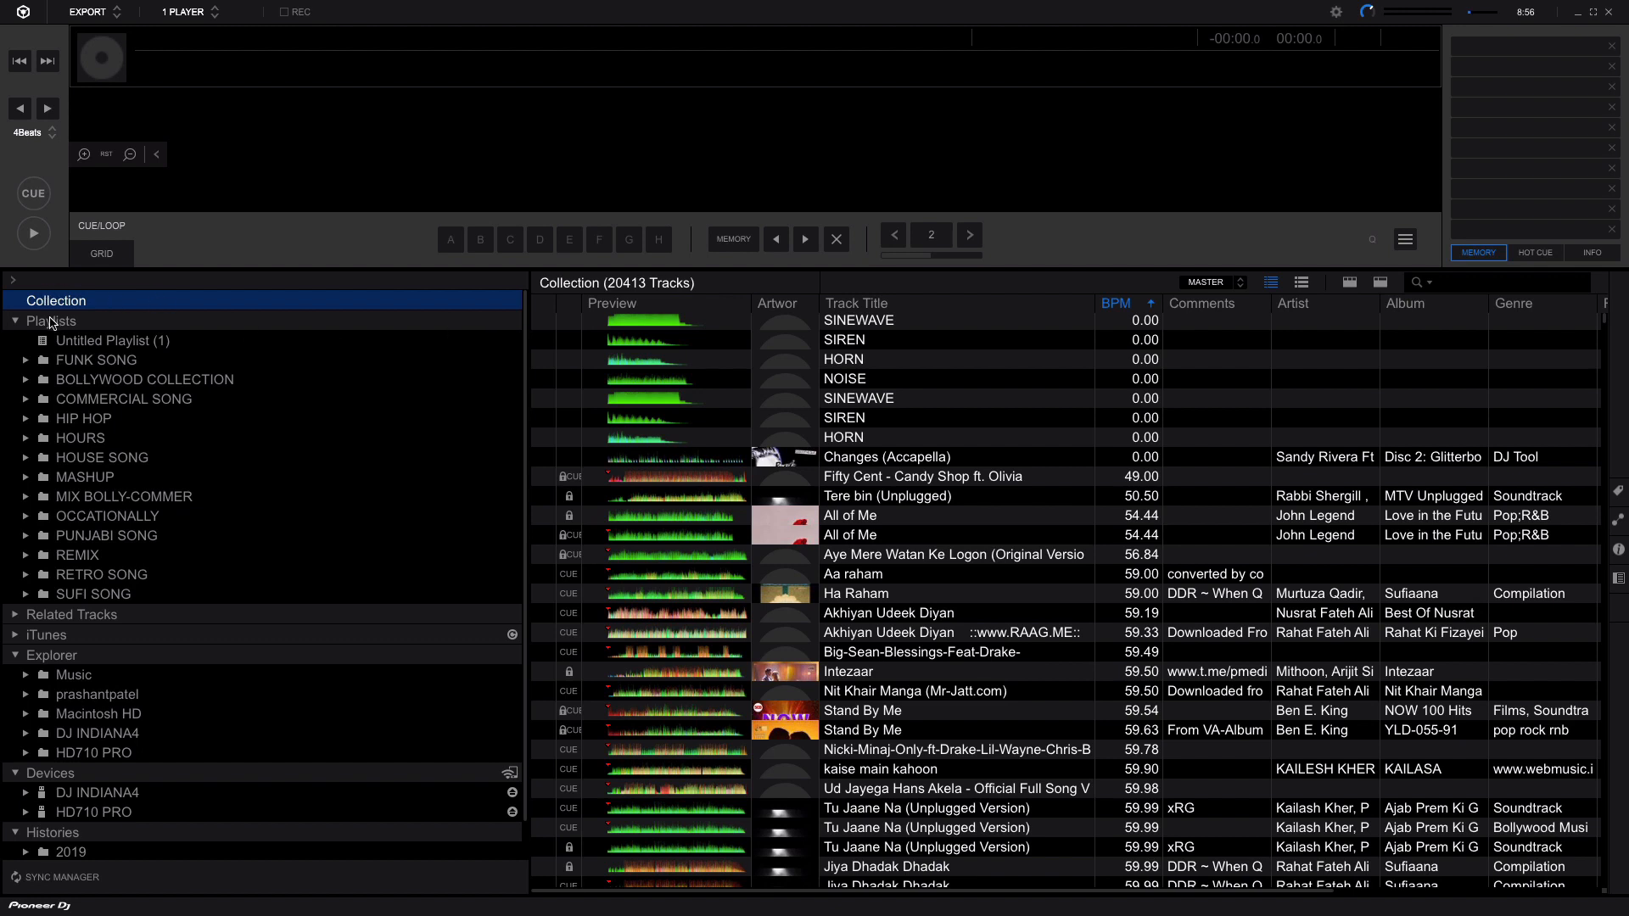
- Browse the playlist tree, looking inside the BOLLYWOOD COLLECTION and HIP HOP folders and their subfolders
click(18, 323)
click(18, 323)
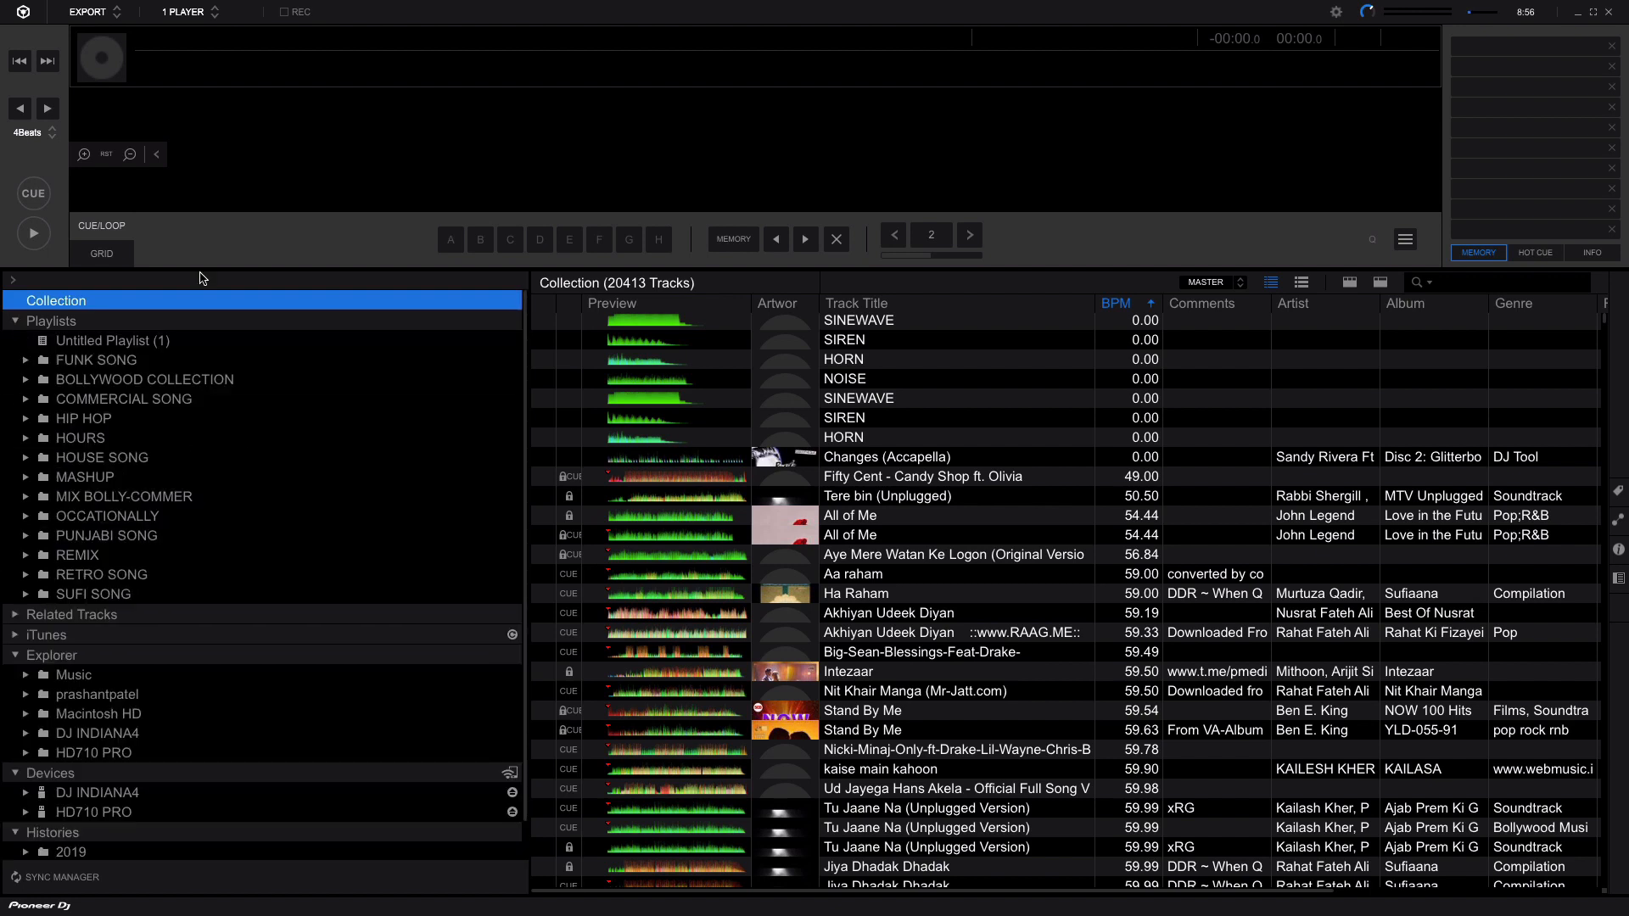
click(26, 381)
click(26, 384)
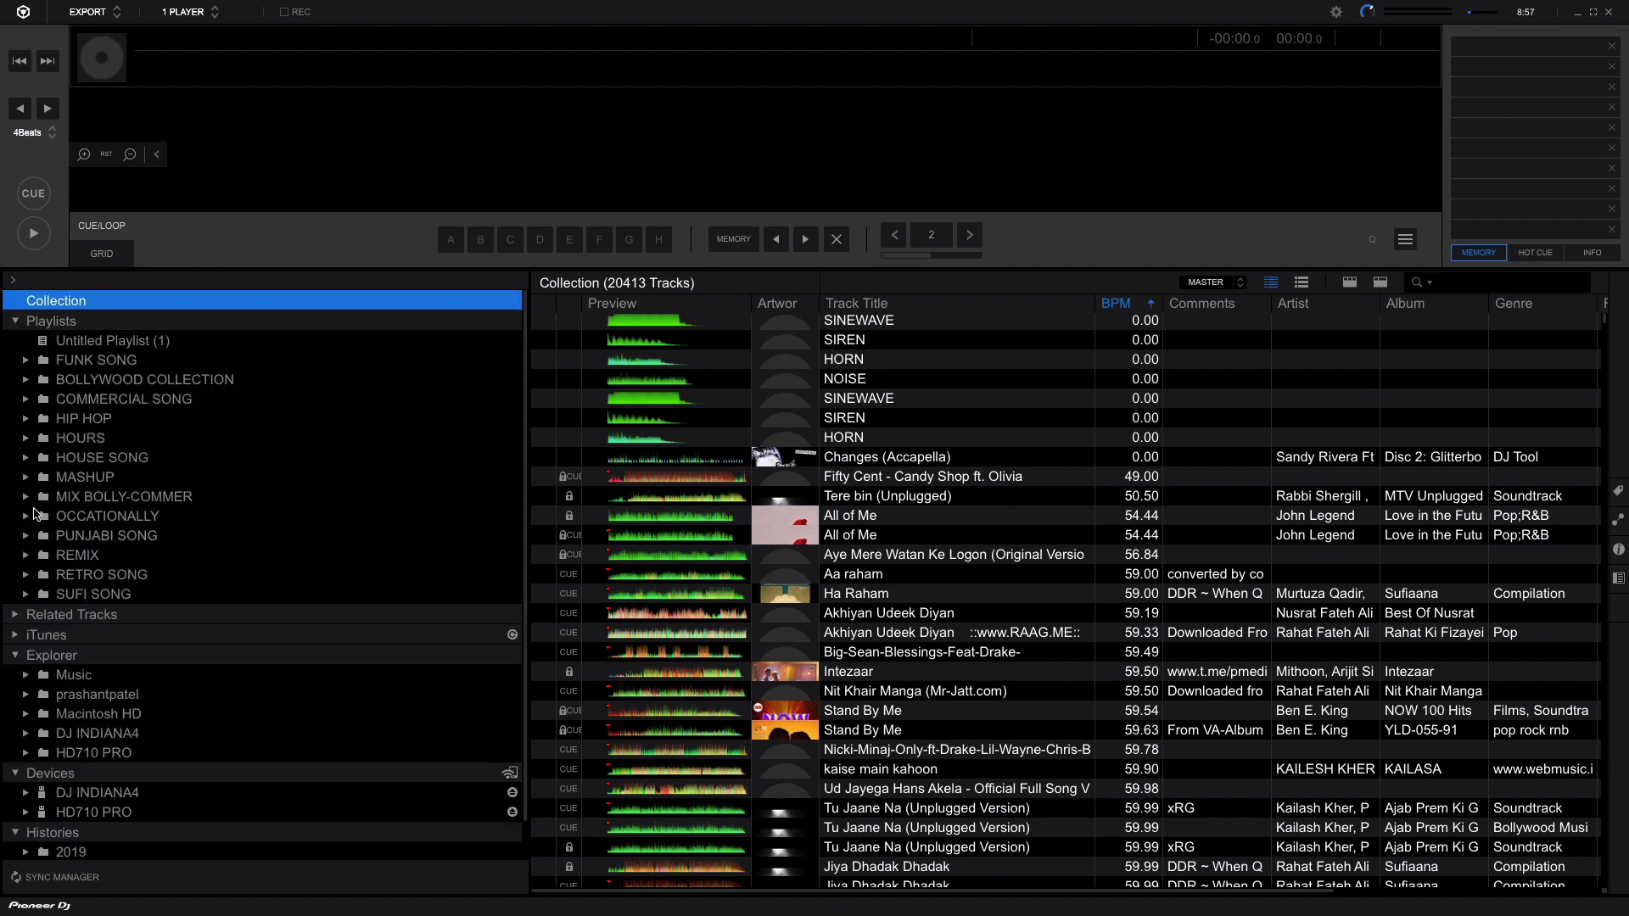
click(25, 384)
click(42, 418)
click(42, 418)
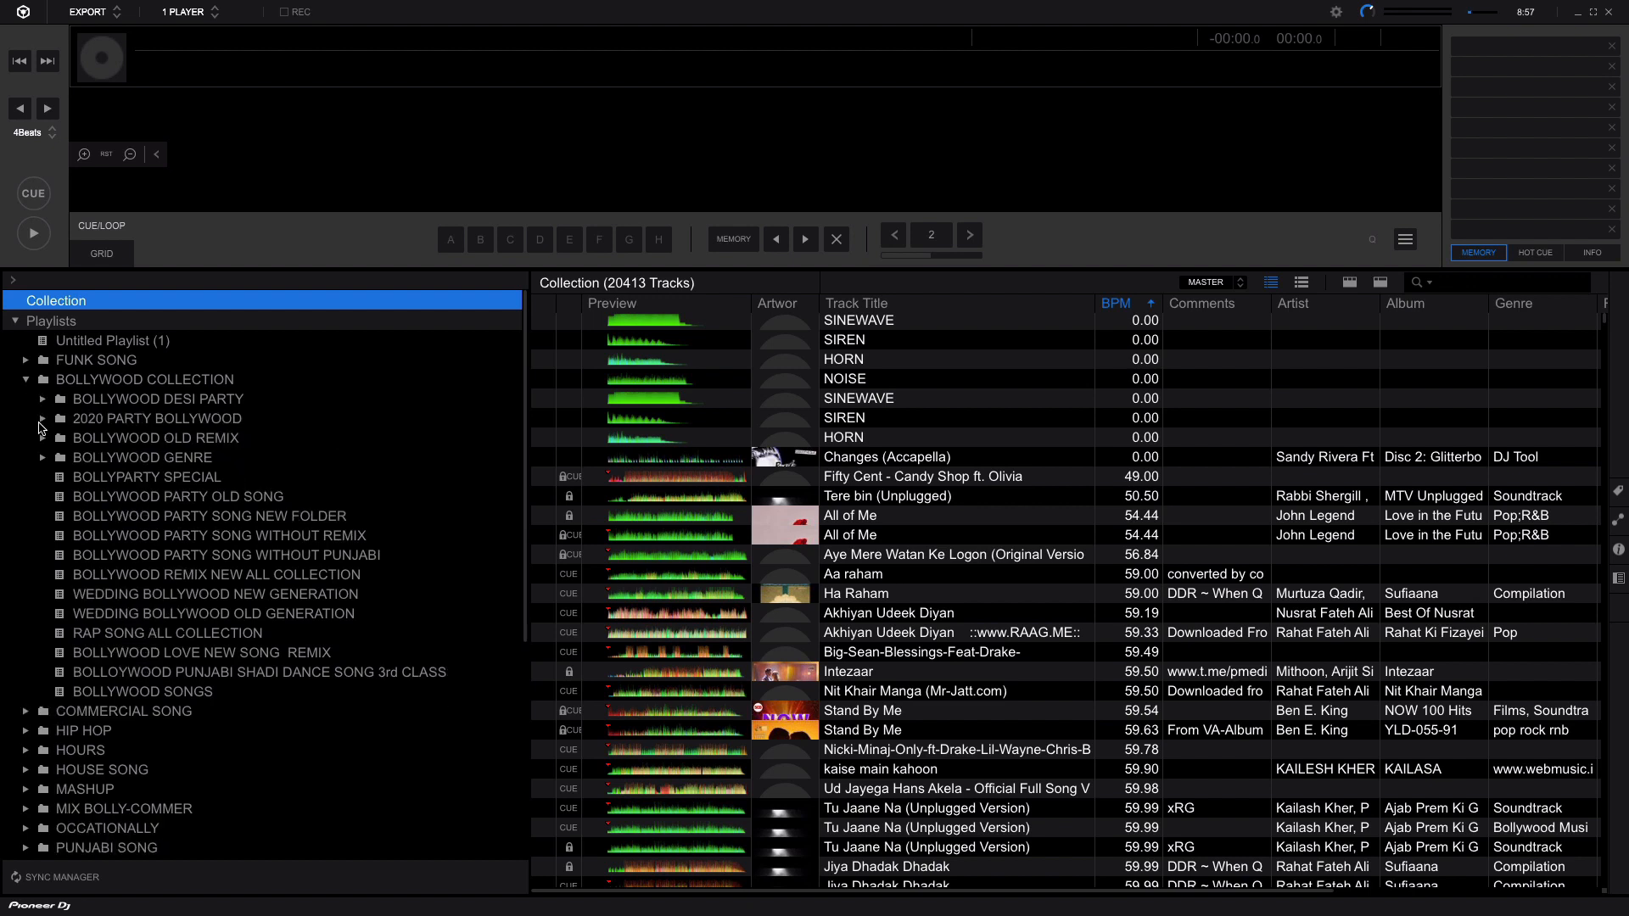
click(43, 418)
click(43, 418)
click(27, 380)
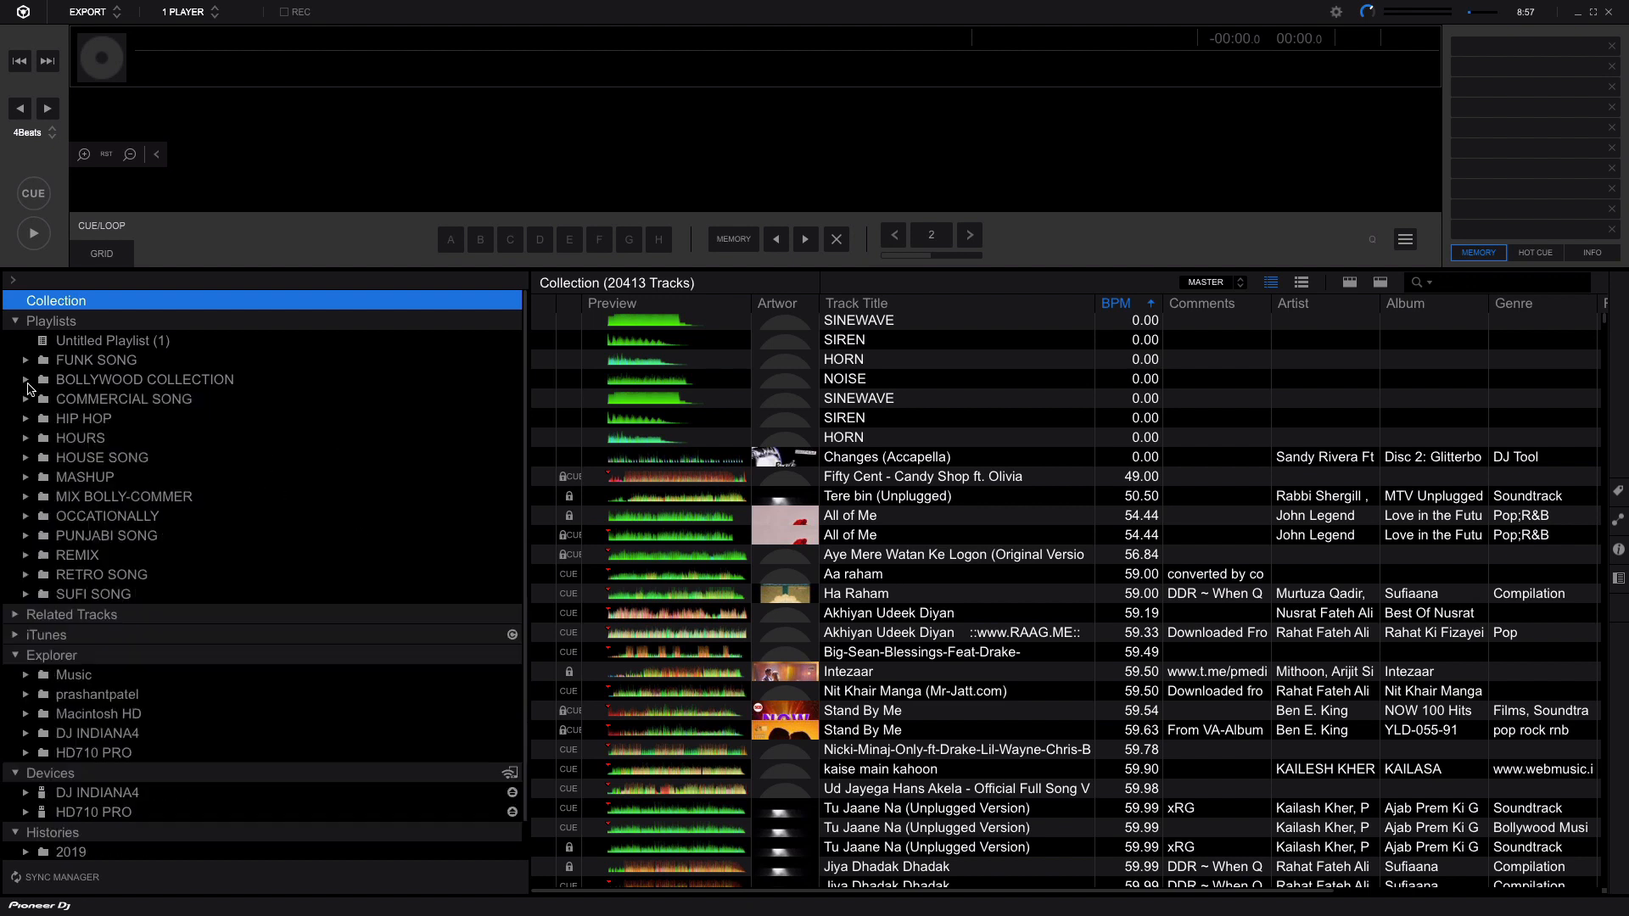
click(25, 419)
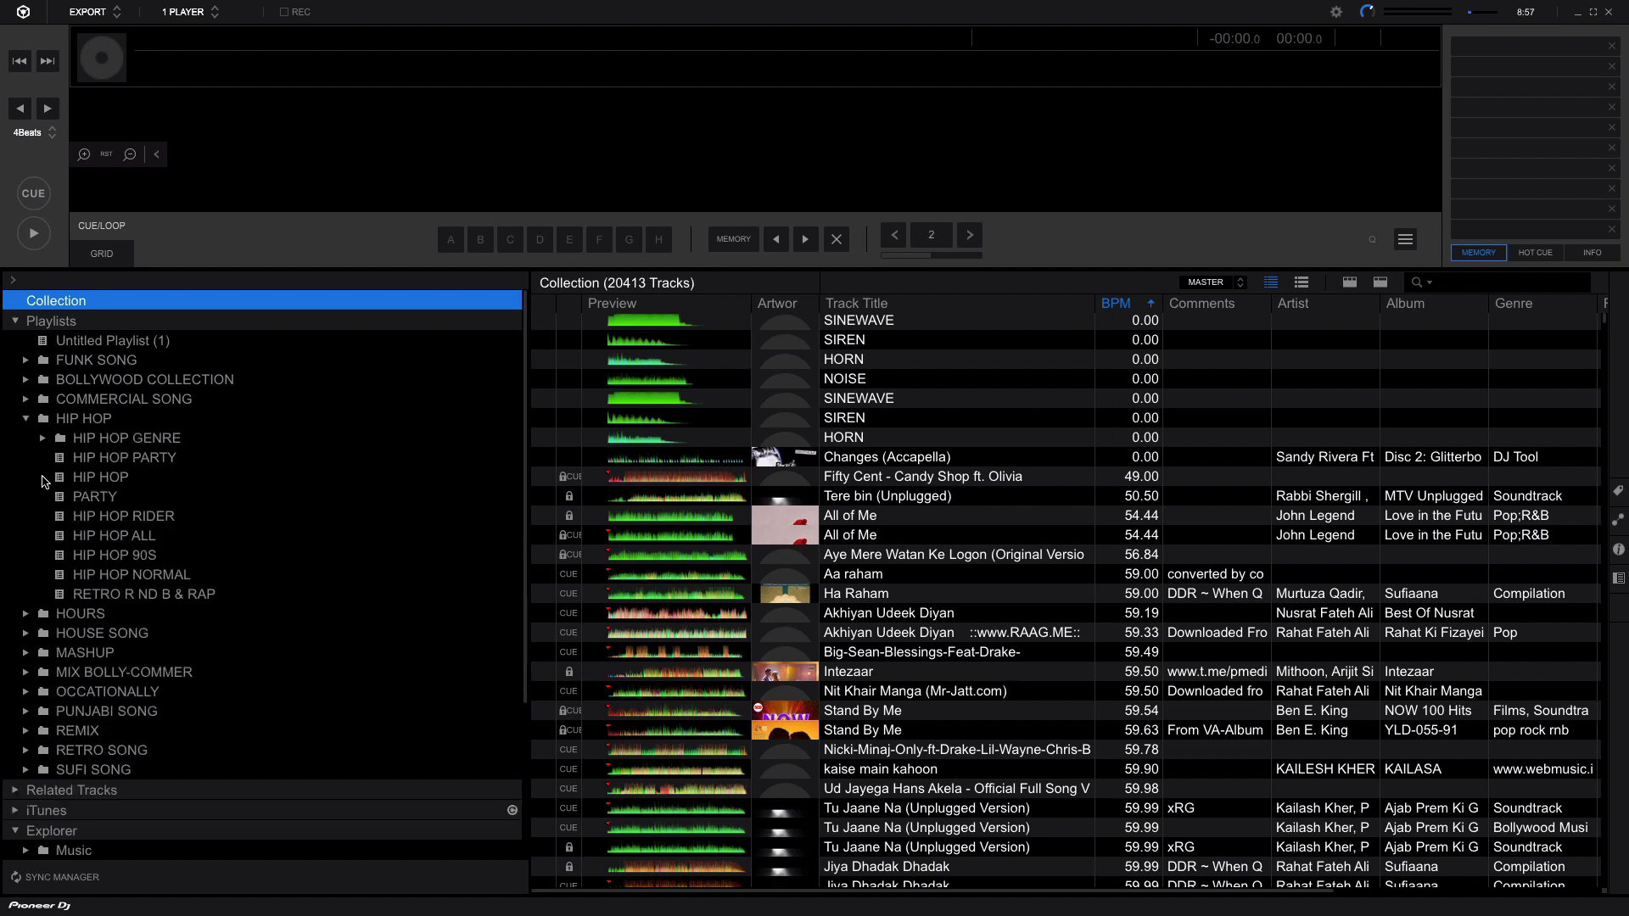
click(40, 438)
click(40, 438)
click(26, 419)
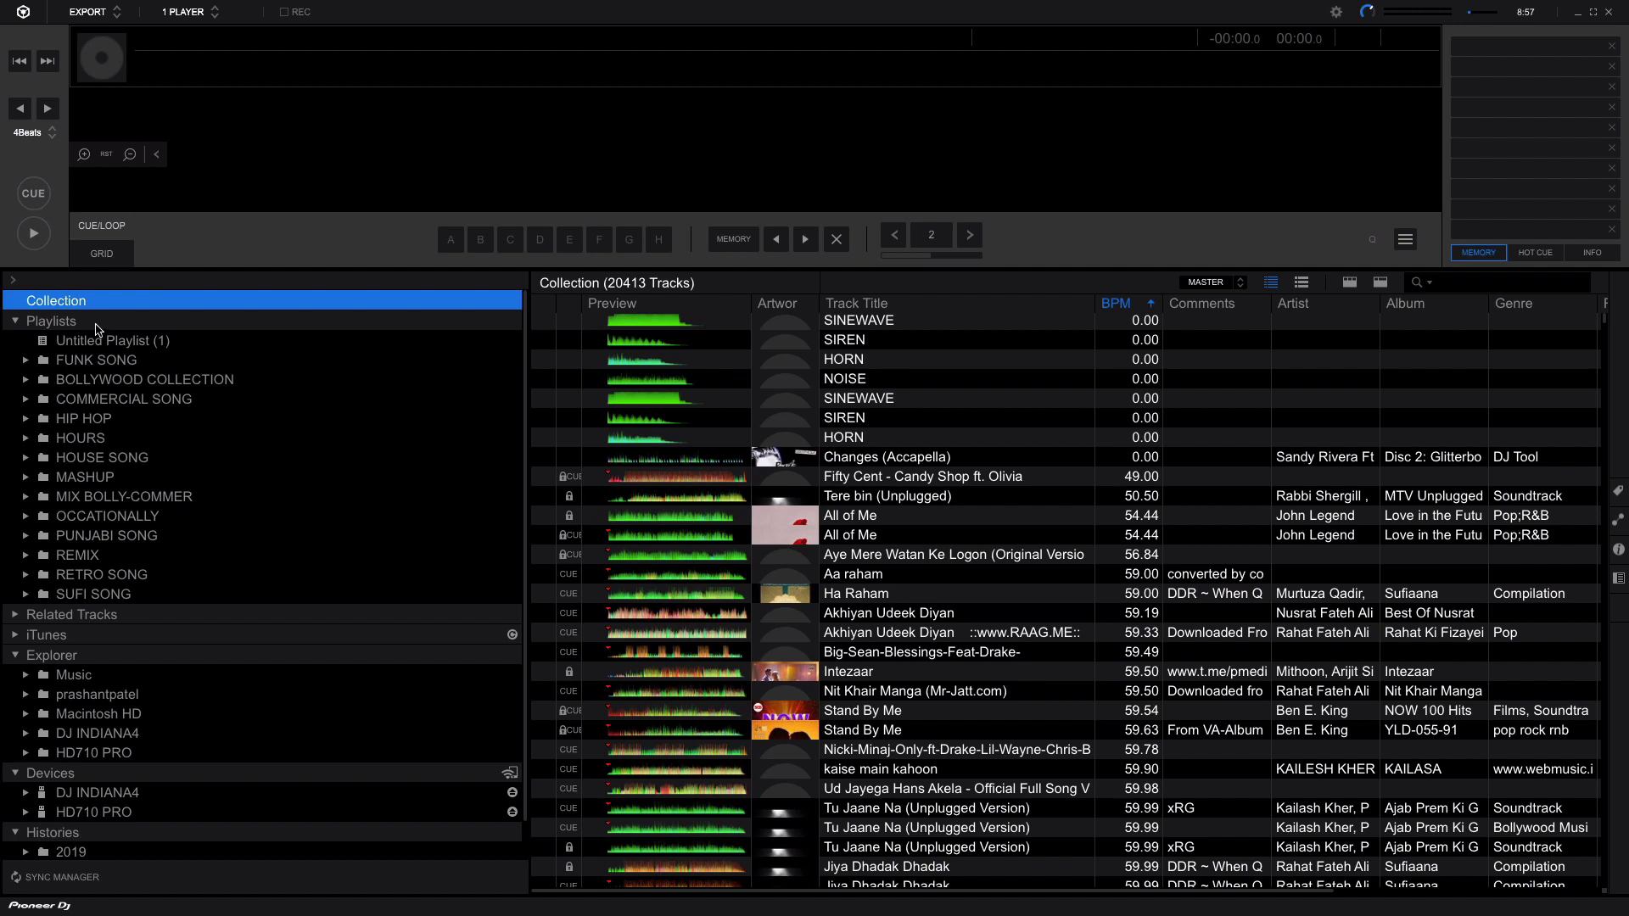
- Create a new playlist directly under Playlists and name it "Trail playlists"
click(97, 326)
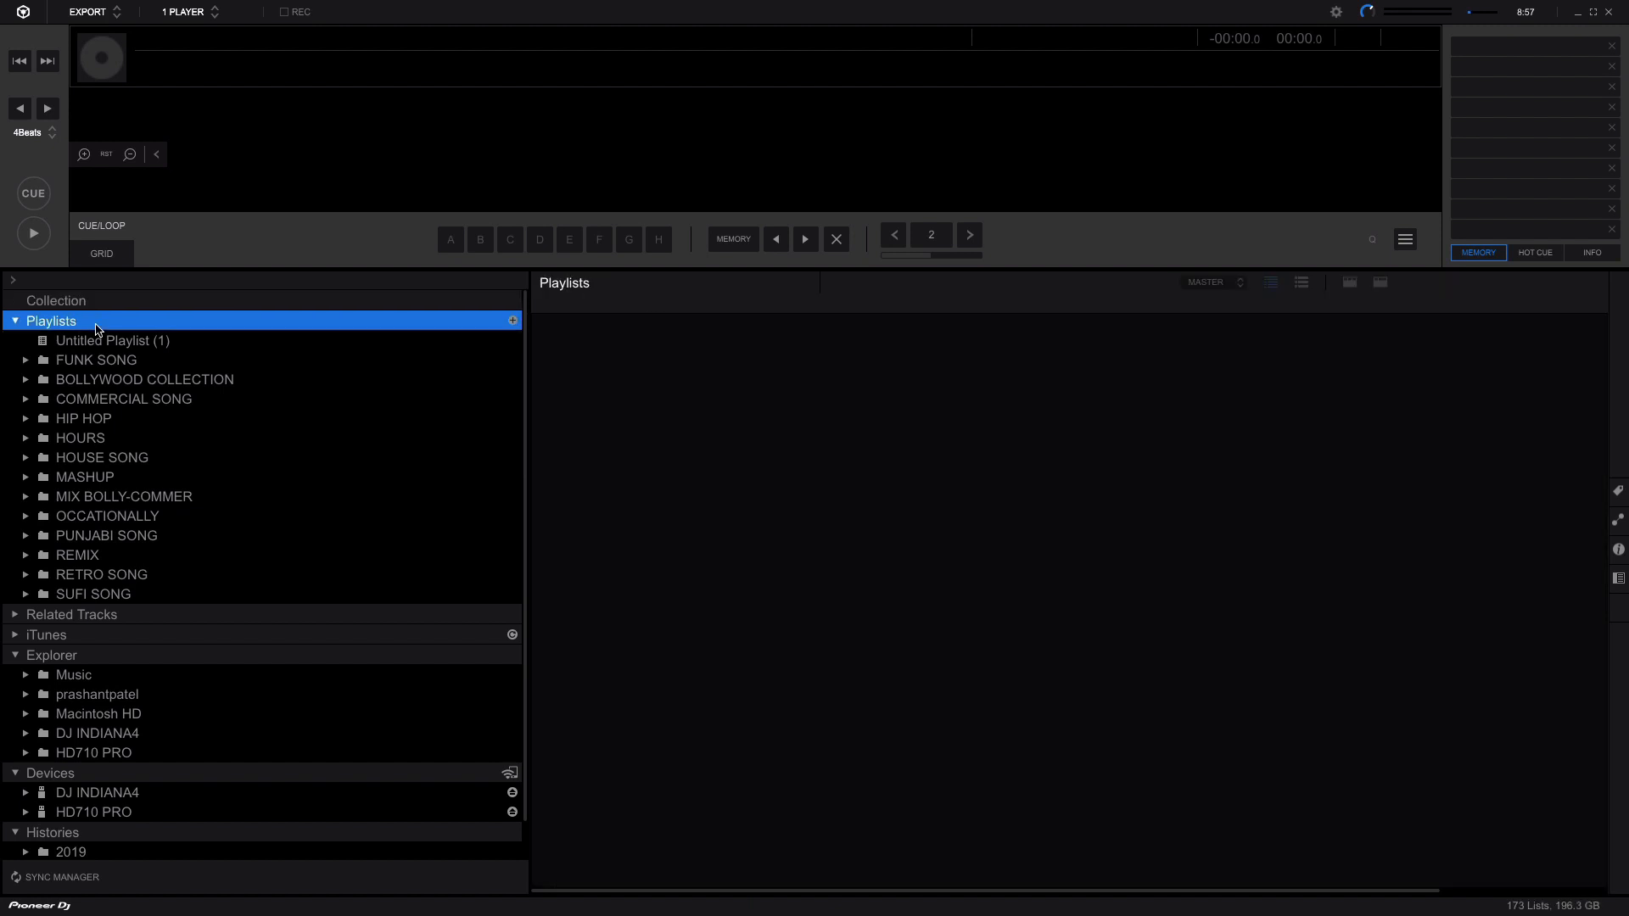
right_click(96, 328)
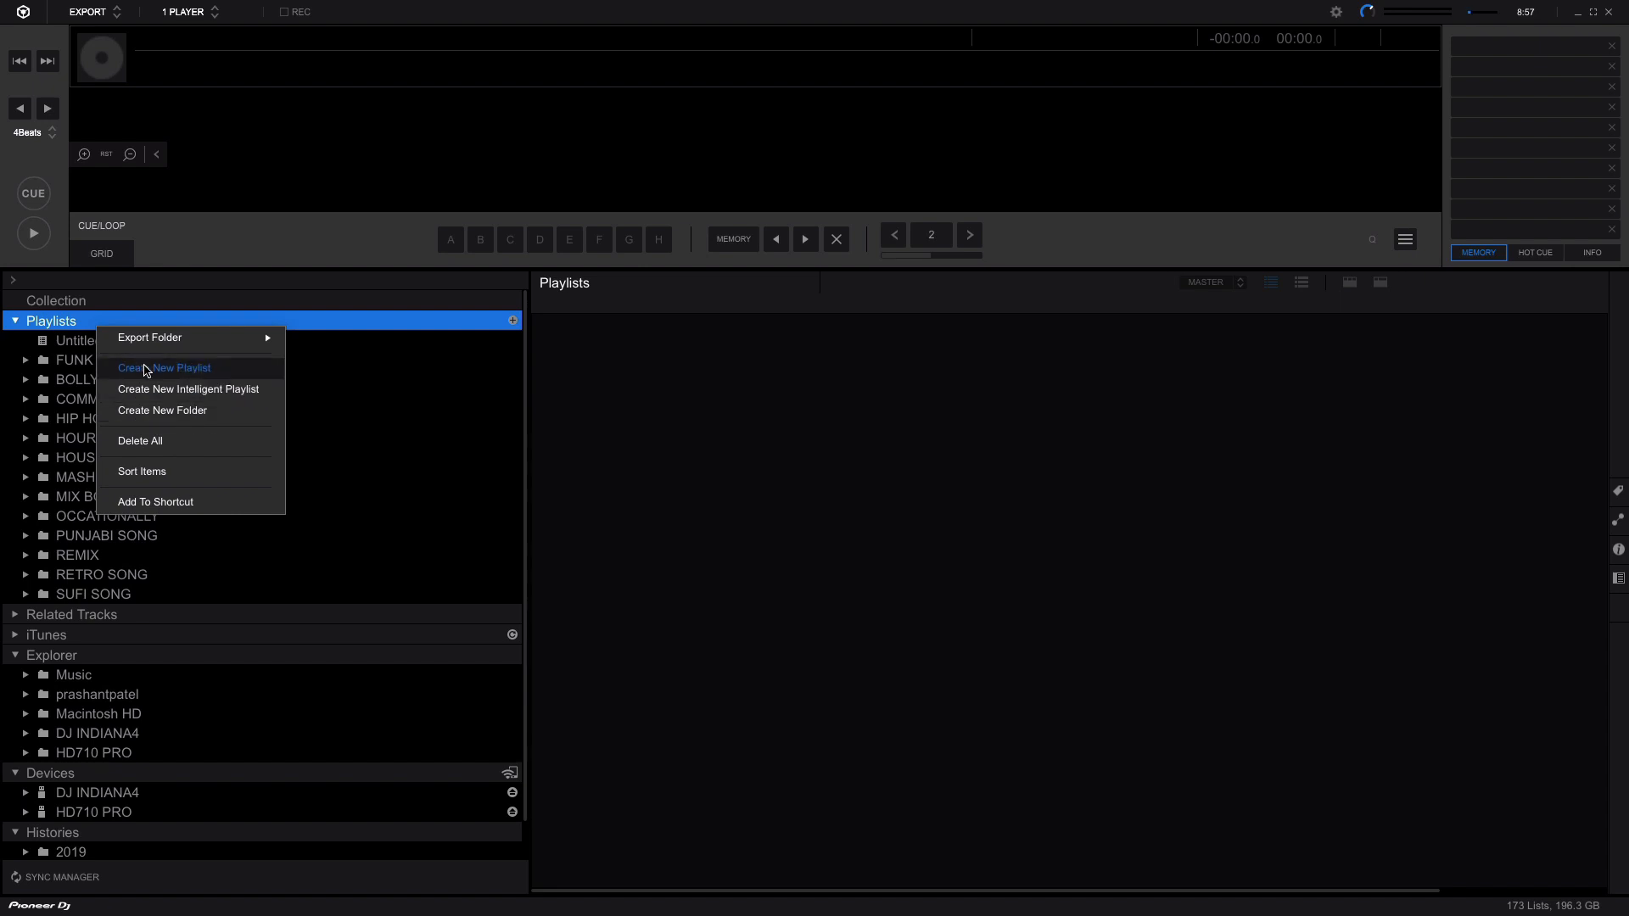
click(145, 369)
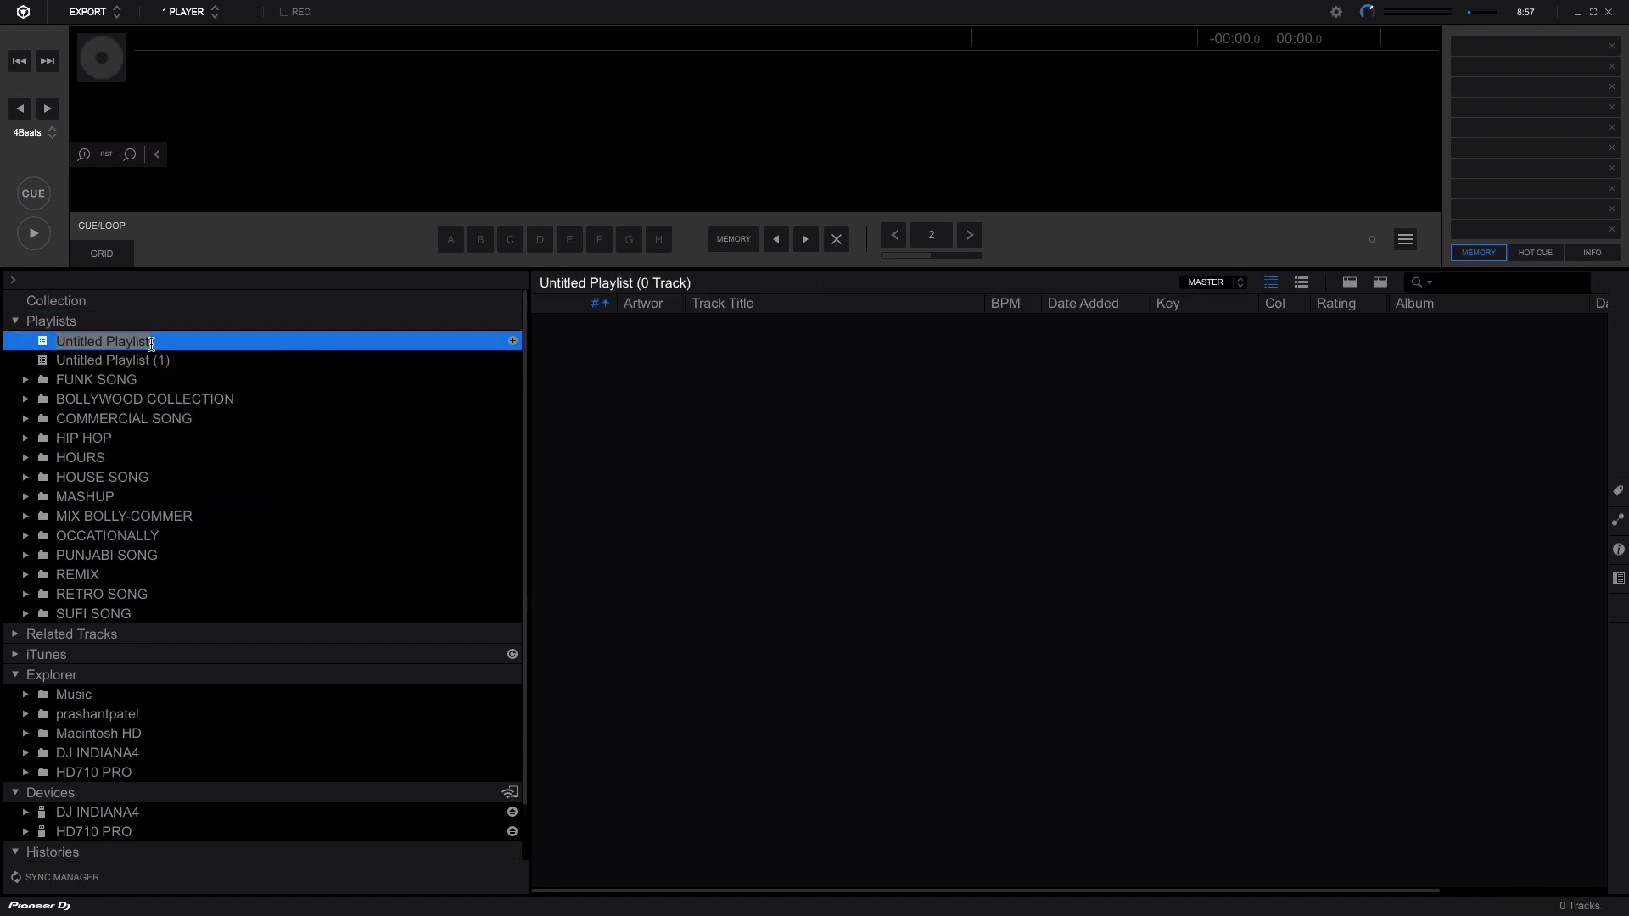
text(Trail playlists)
key(Return)
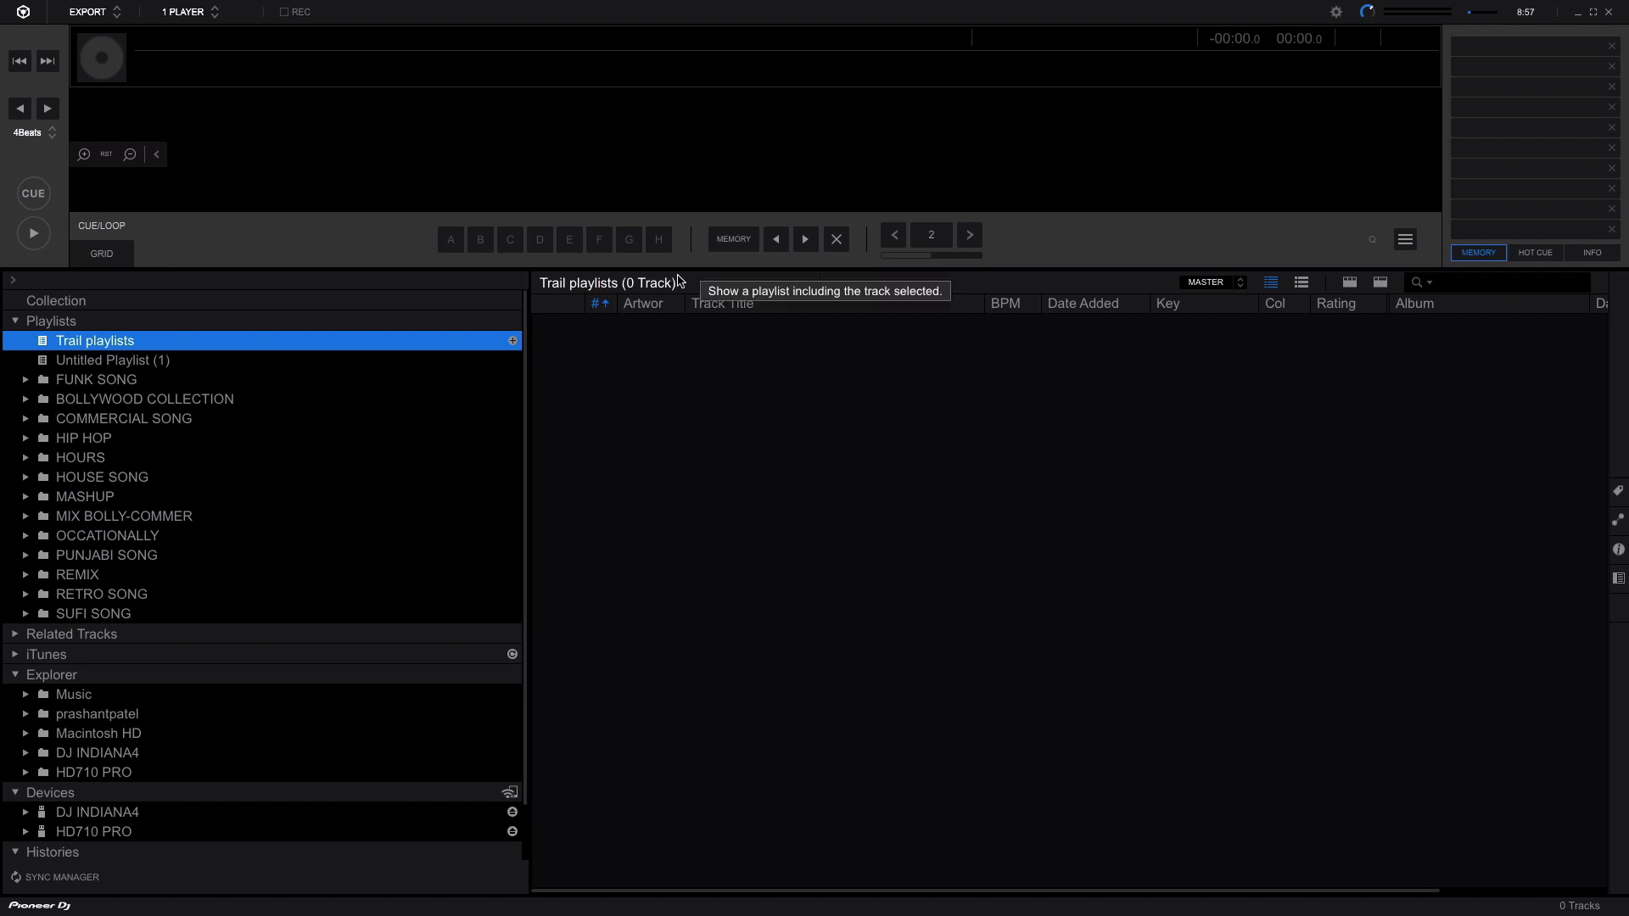
- Open the HIP HOP NORMAL playlist inside the HIP HOP folder and sort its tracks by ascending BPM
click(26, 437)
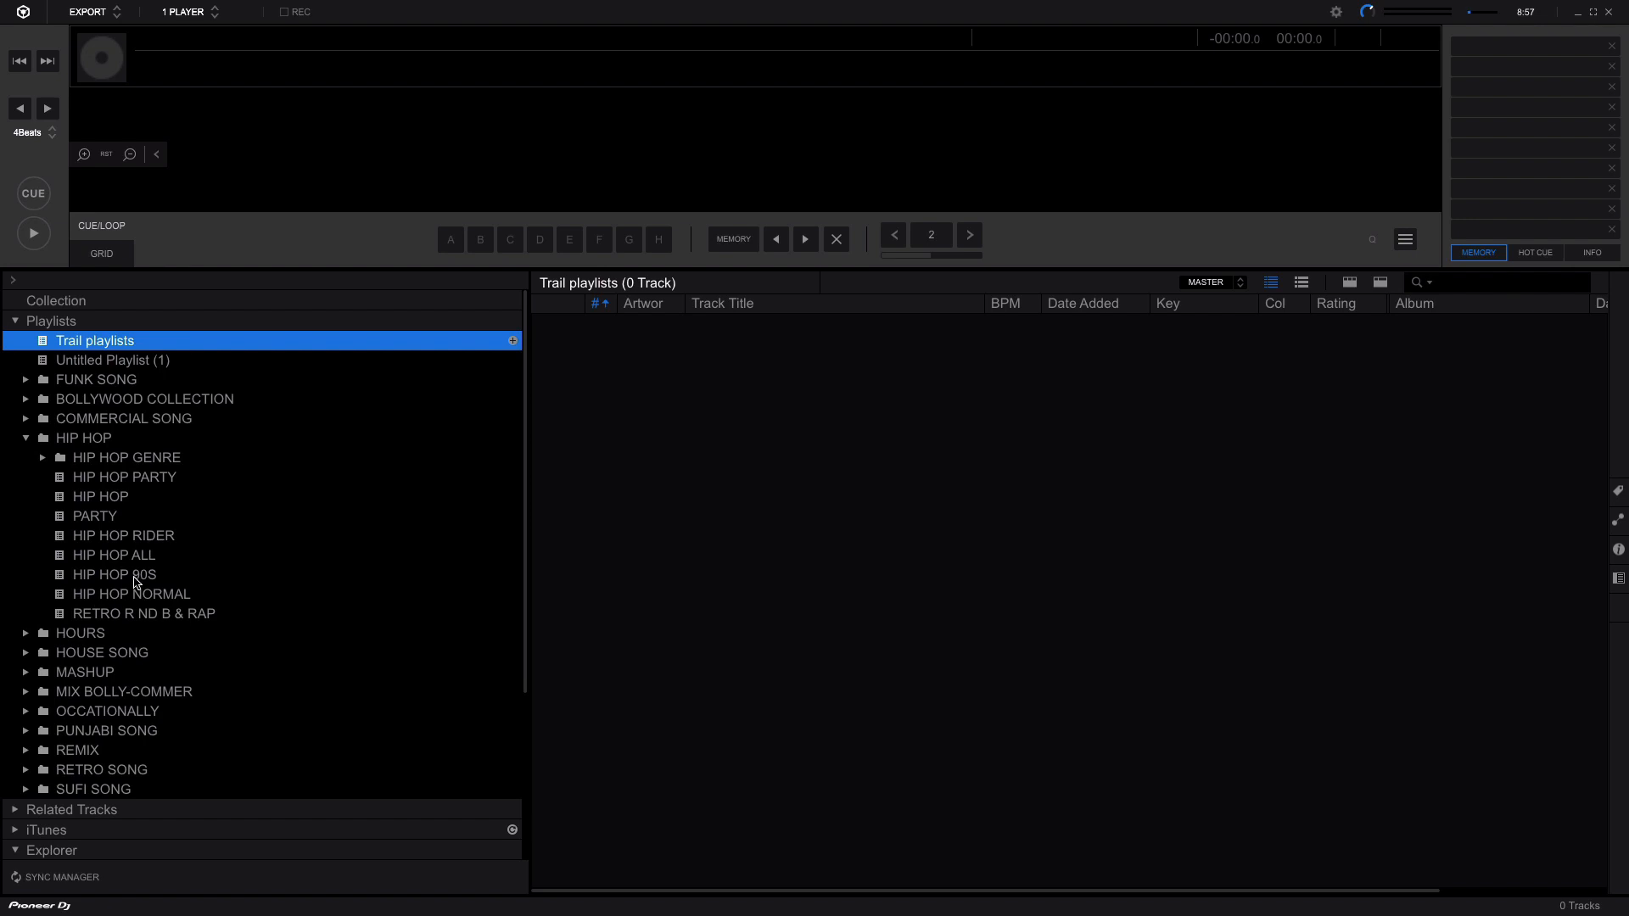
click(139, 593)
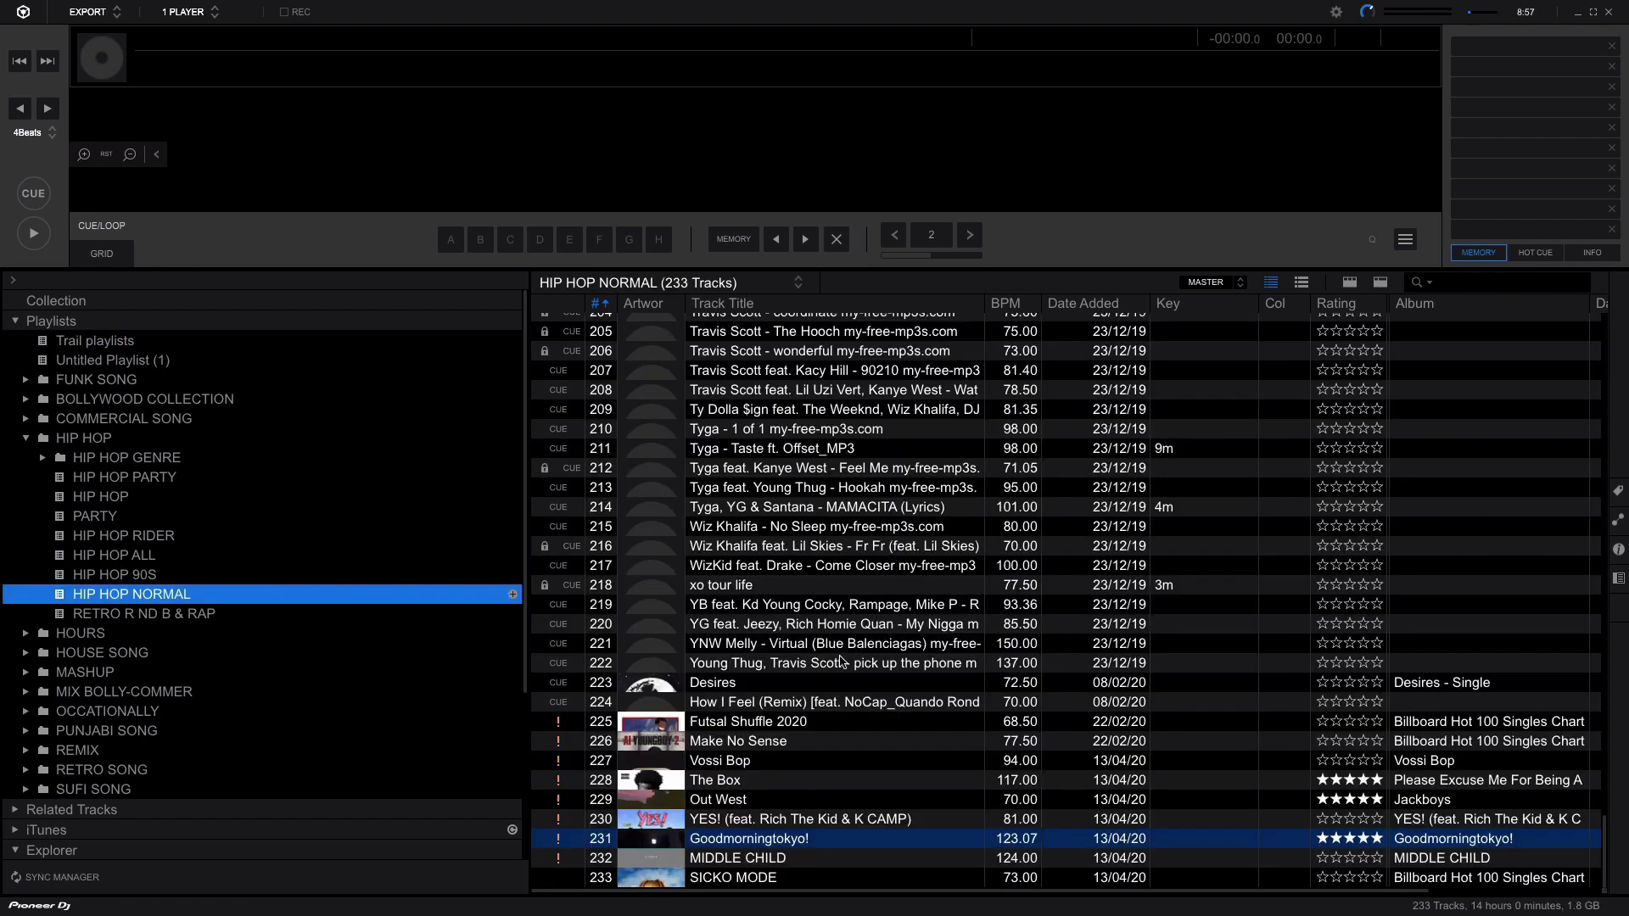
scroll(848, 653, up, 8)
click(1009, 303)
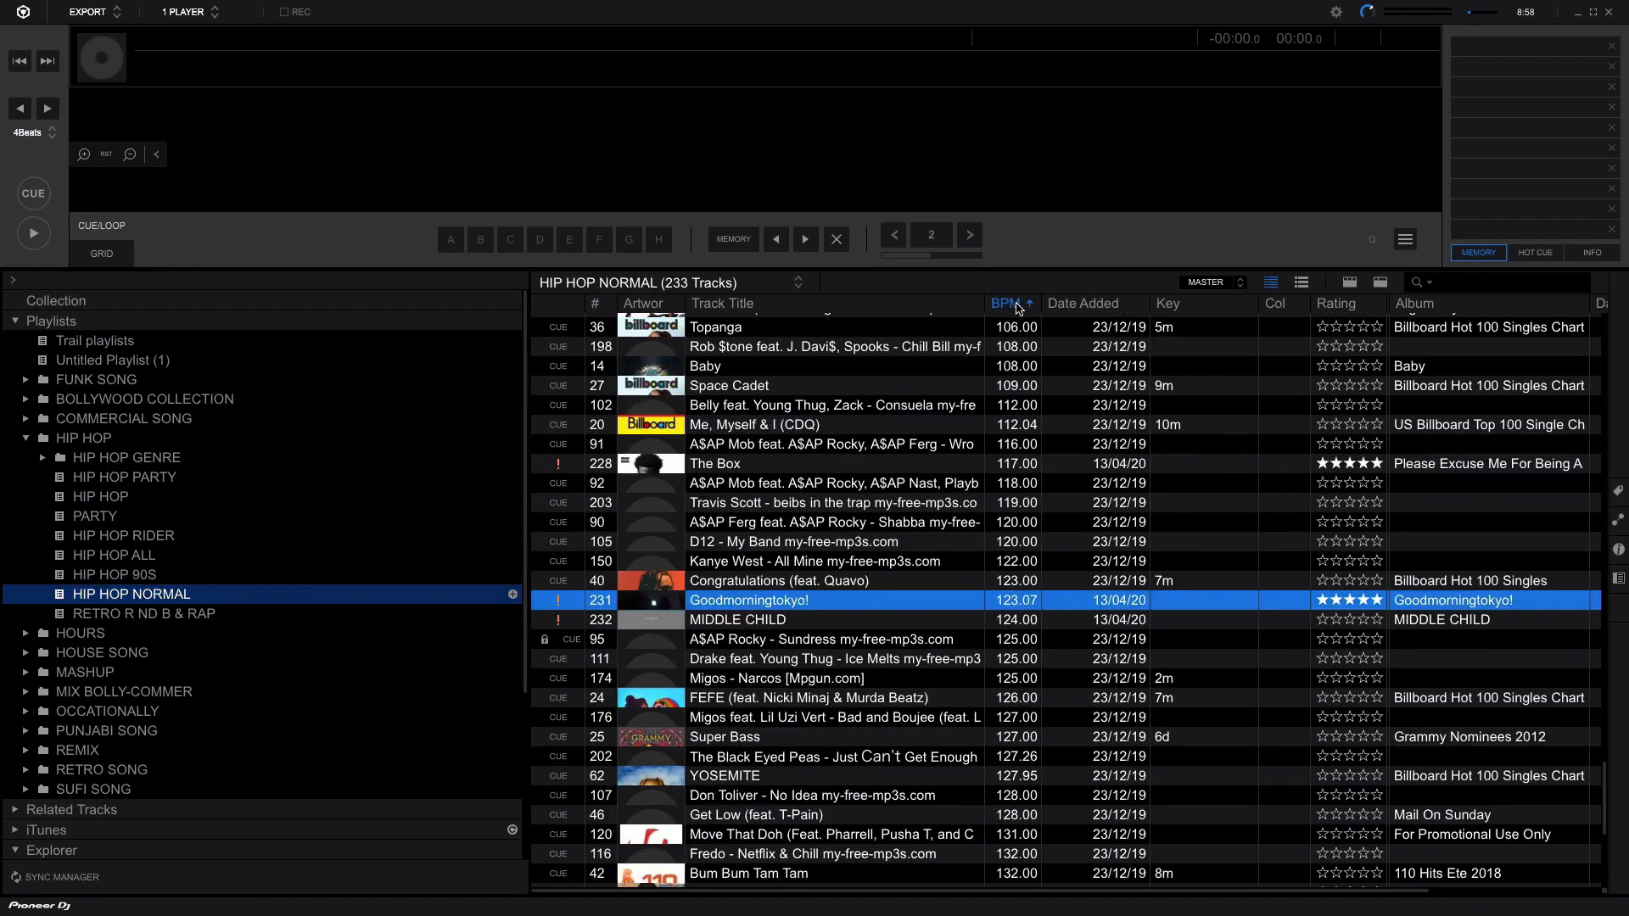
scroll(908, 576, down, 7)
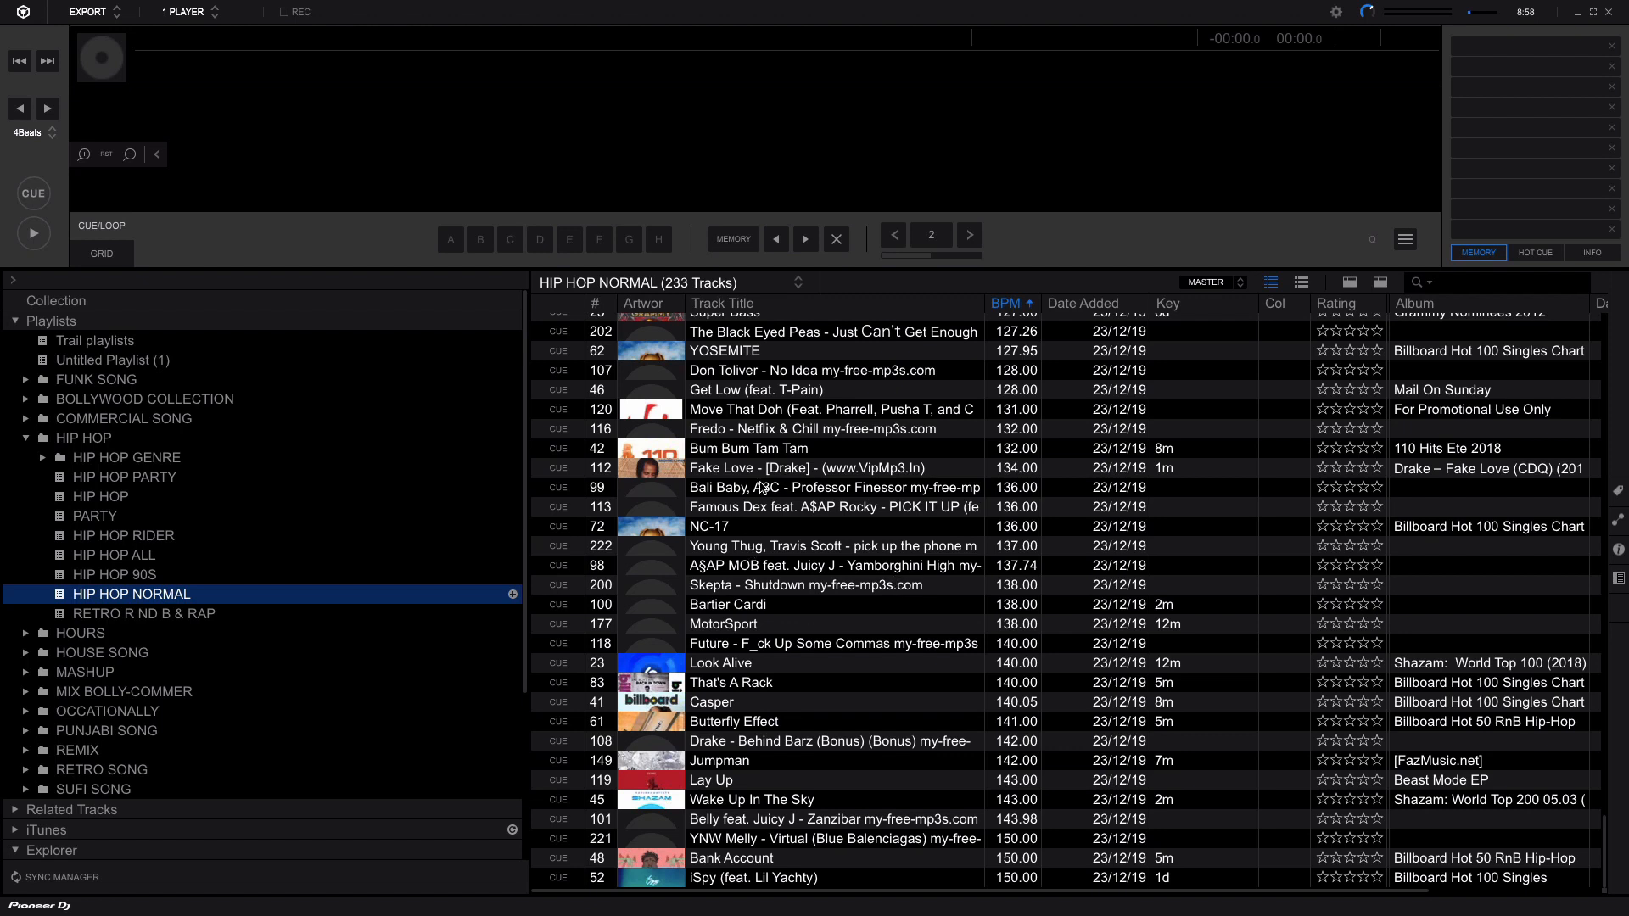
- Add the six consecutive tracks from Skepta - Shutdown through That's A Rack to Trail playlists and open that playlist
click(730, 589)
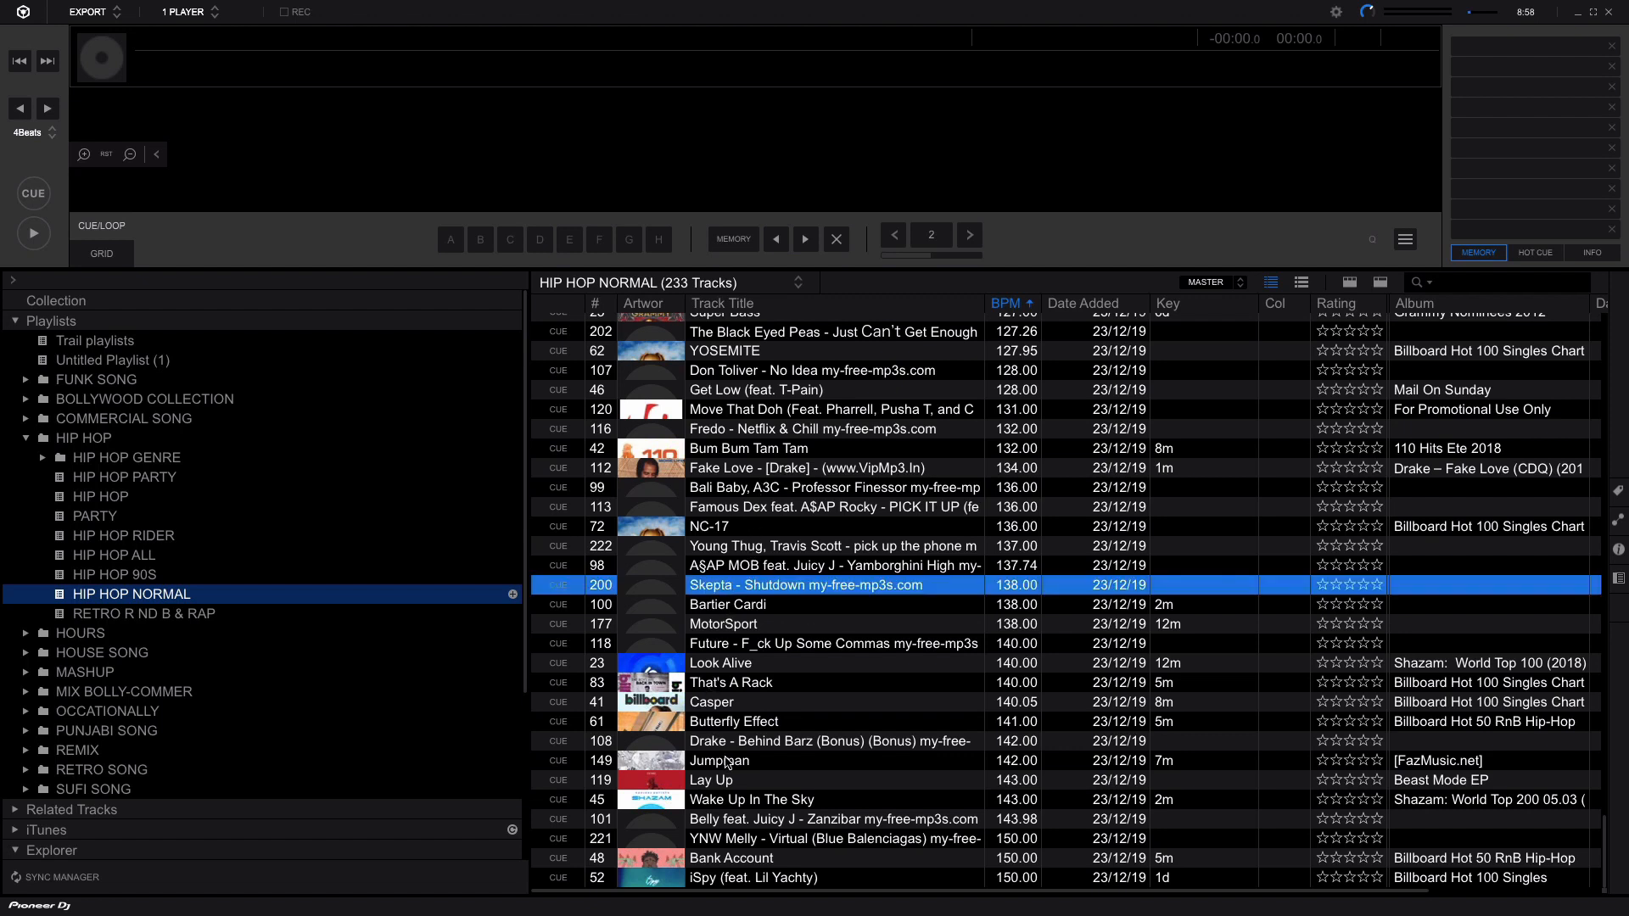
shift+click(764, 682)
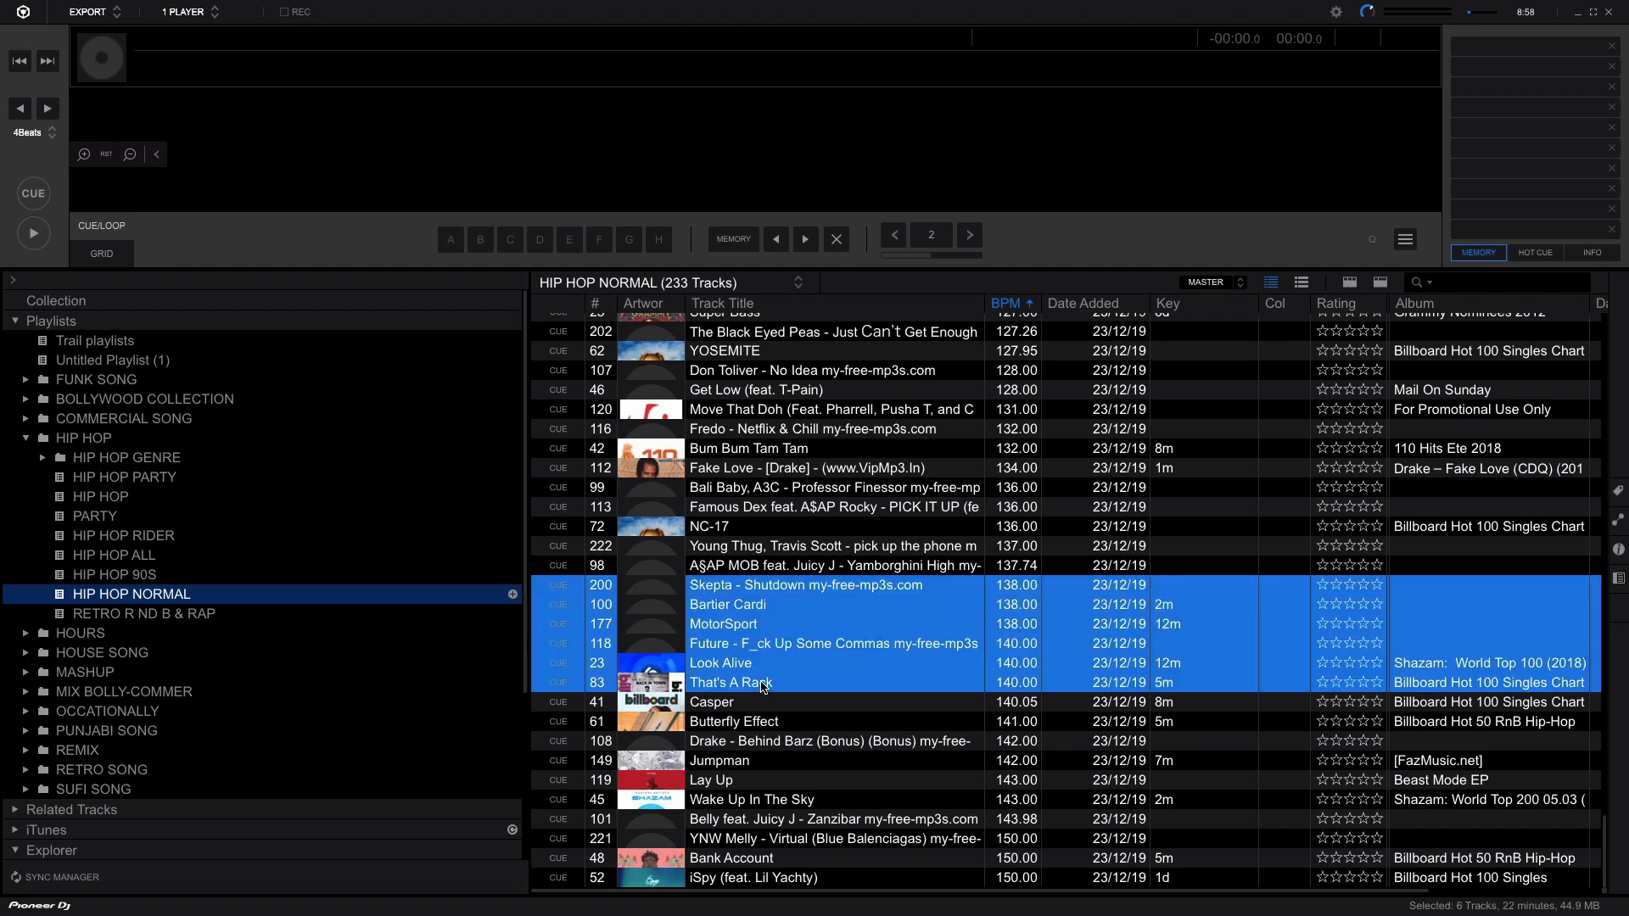
drag(772, 664, 116, 345)
click(117, 345)
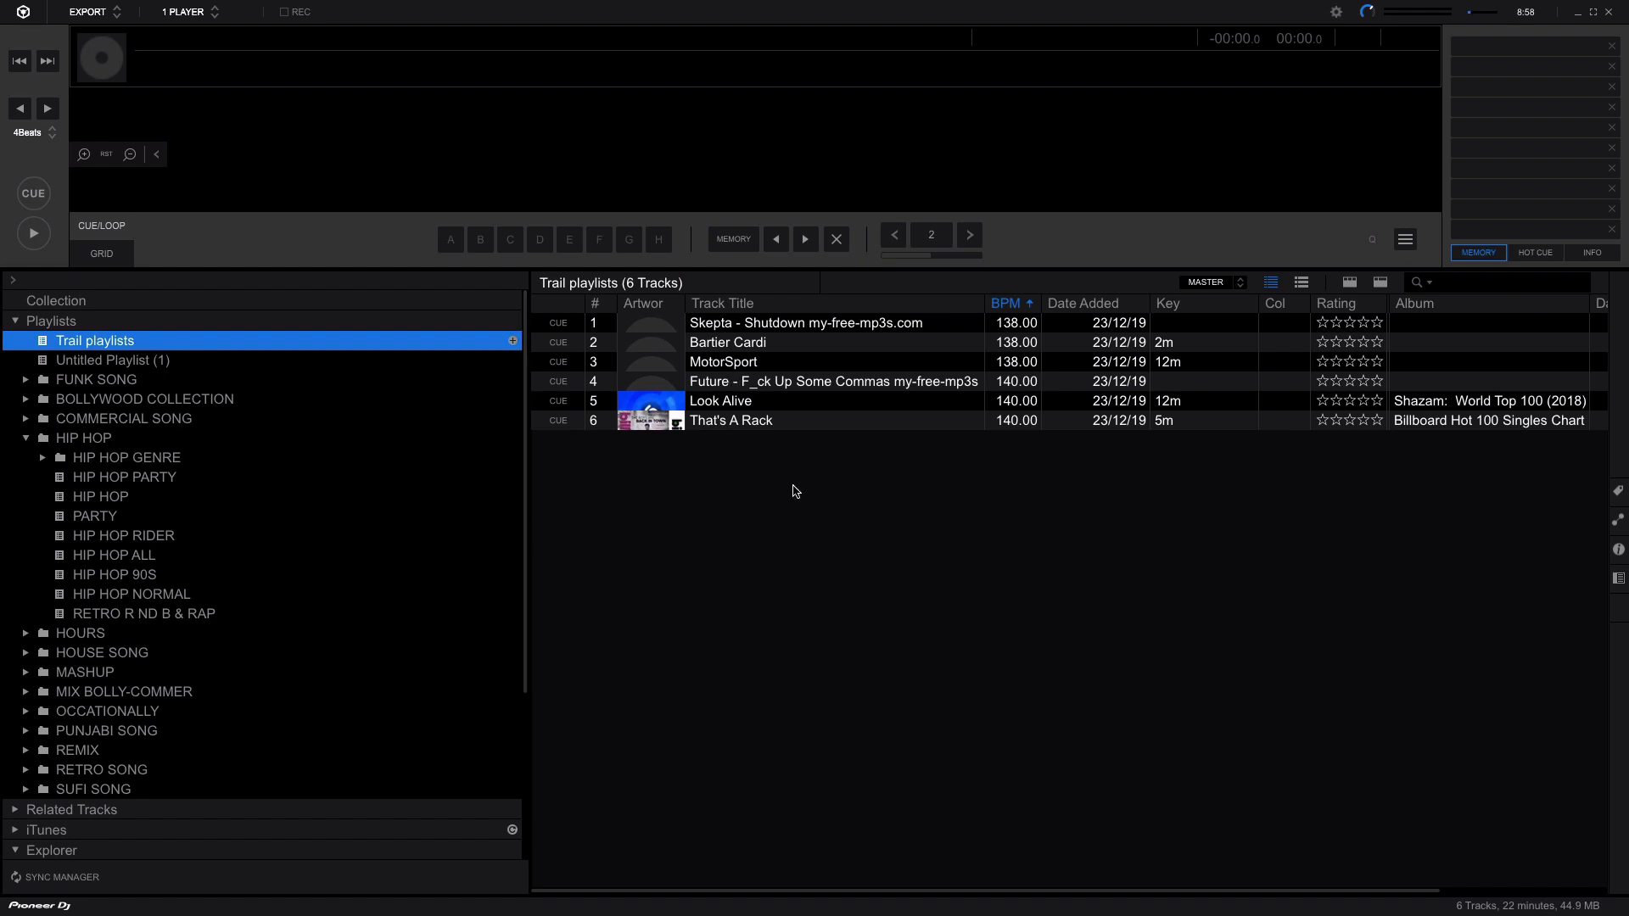
- Analyze all six tracks in Trail playlists for BPM / Grid only, with the BPM range 68-135
click(812, 322)
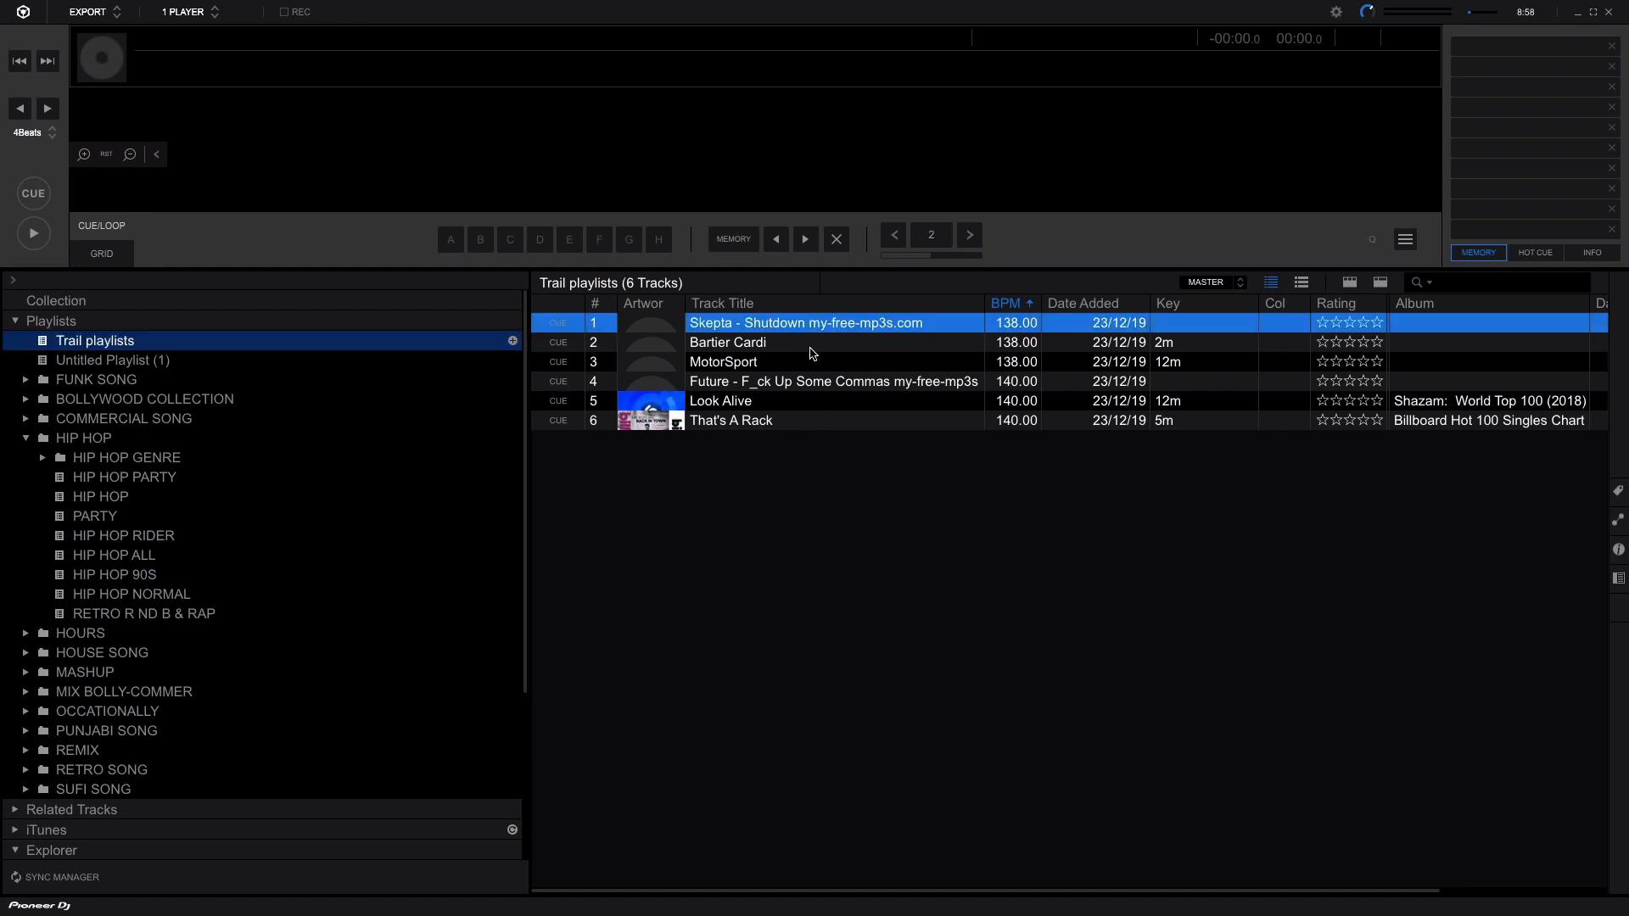
shift+click(806, 420)
right_click(895, 338)
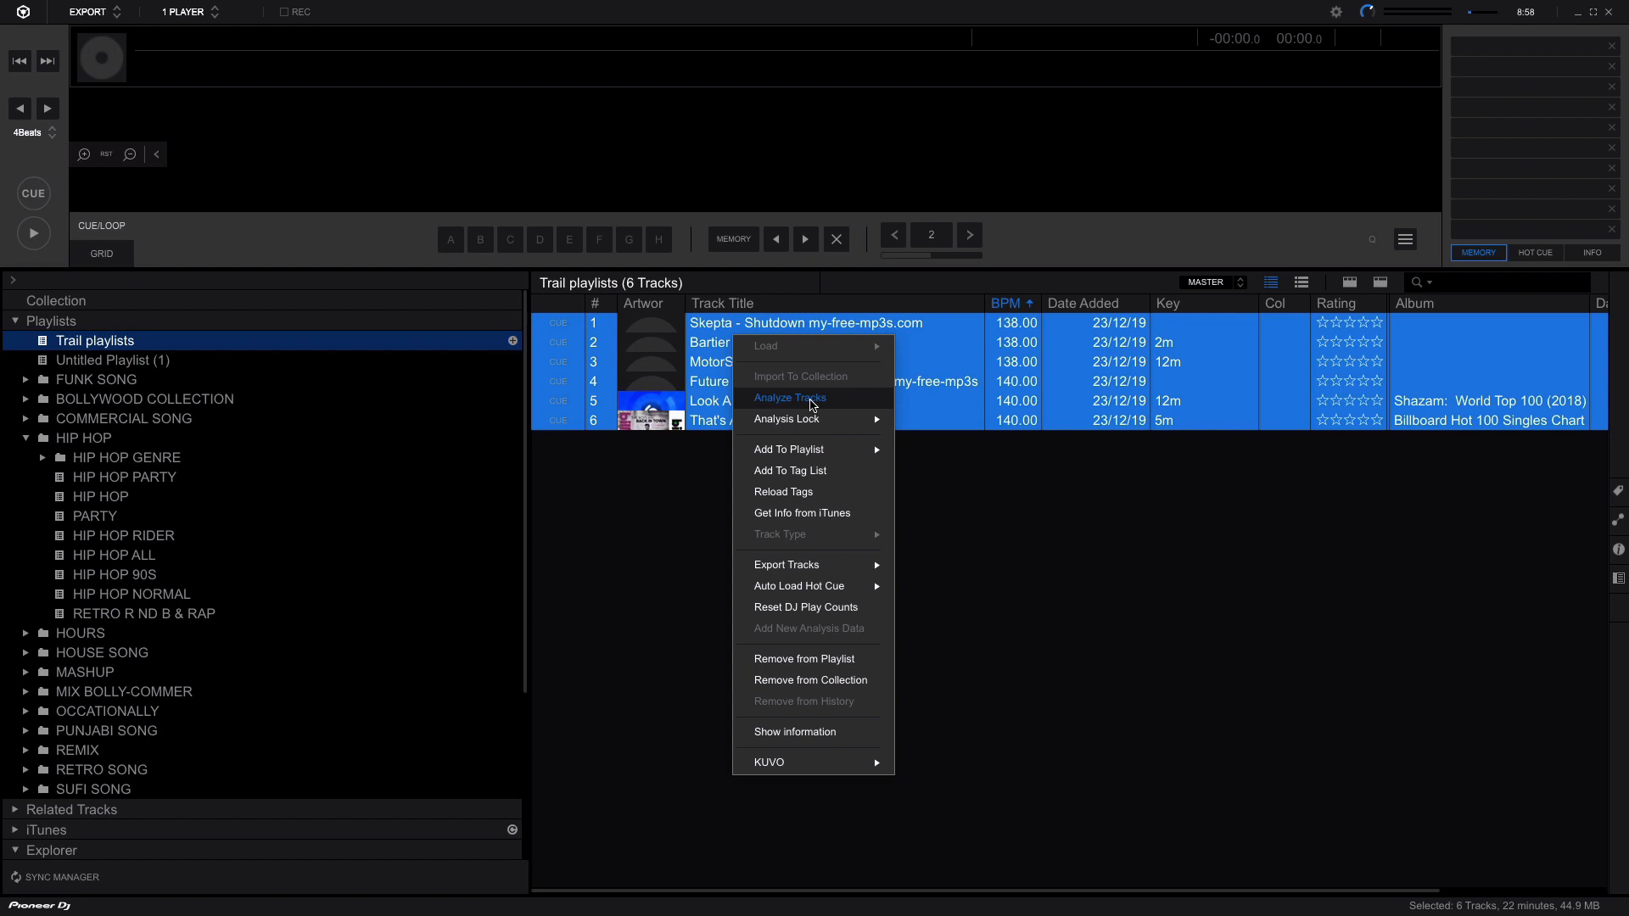
click(812, 404)
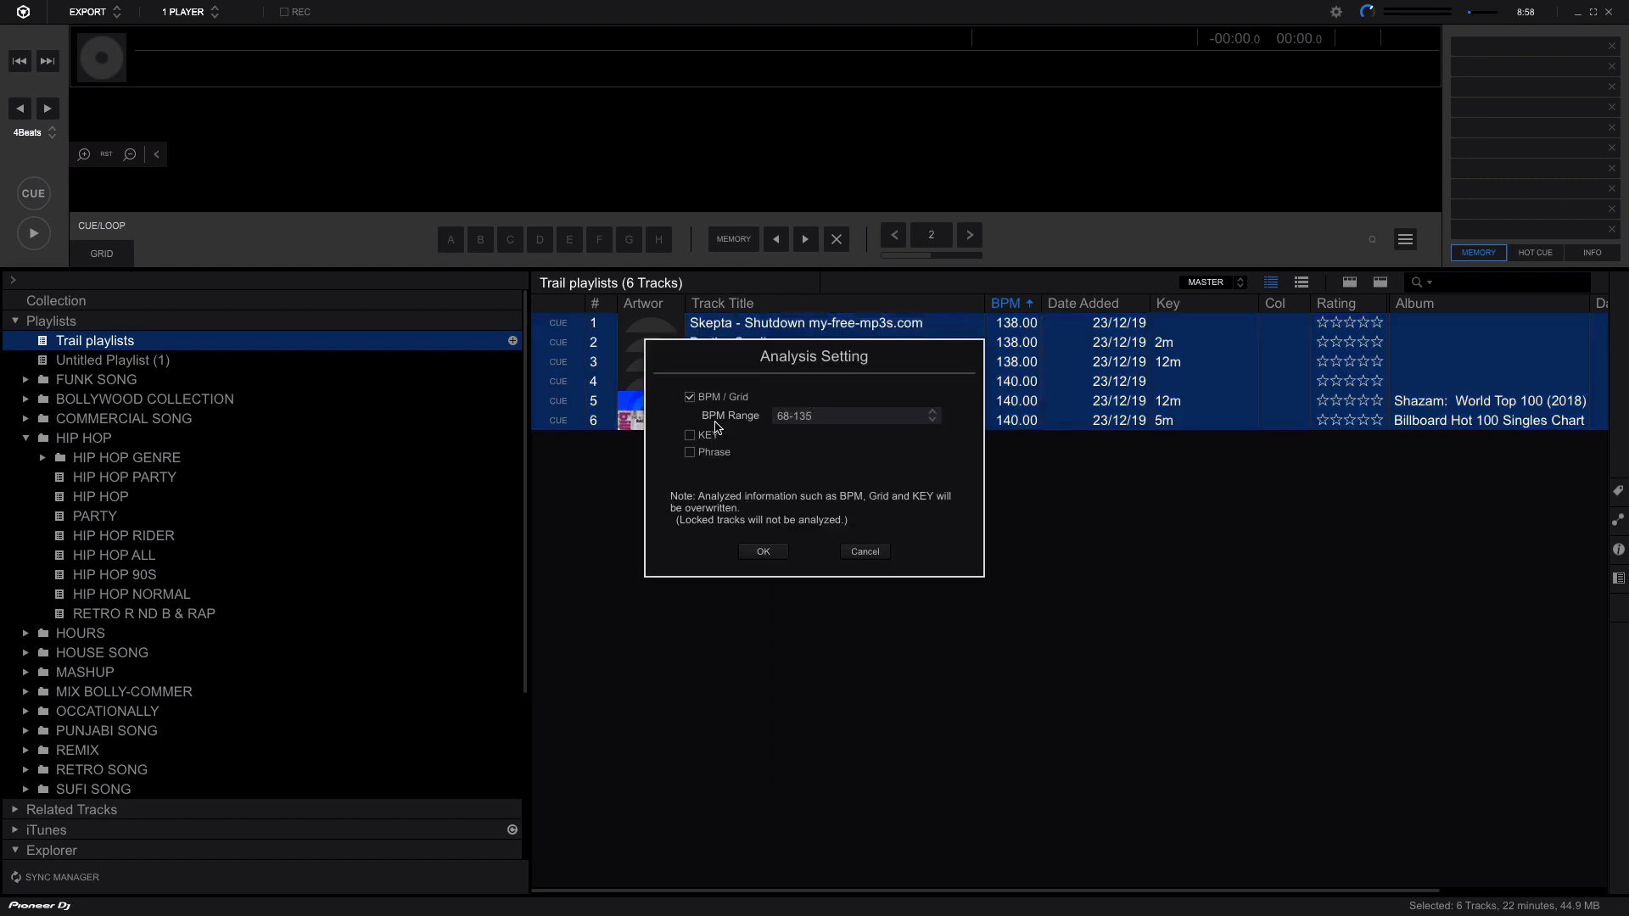
click(849, 421)
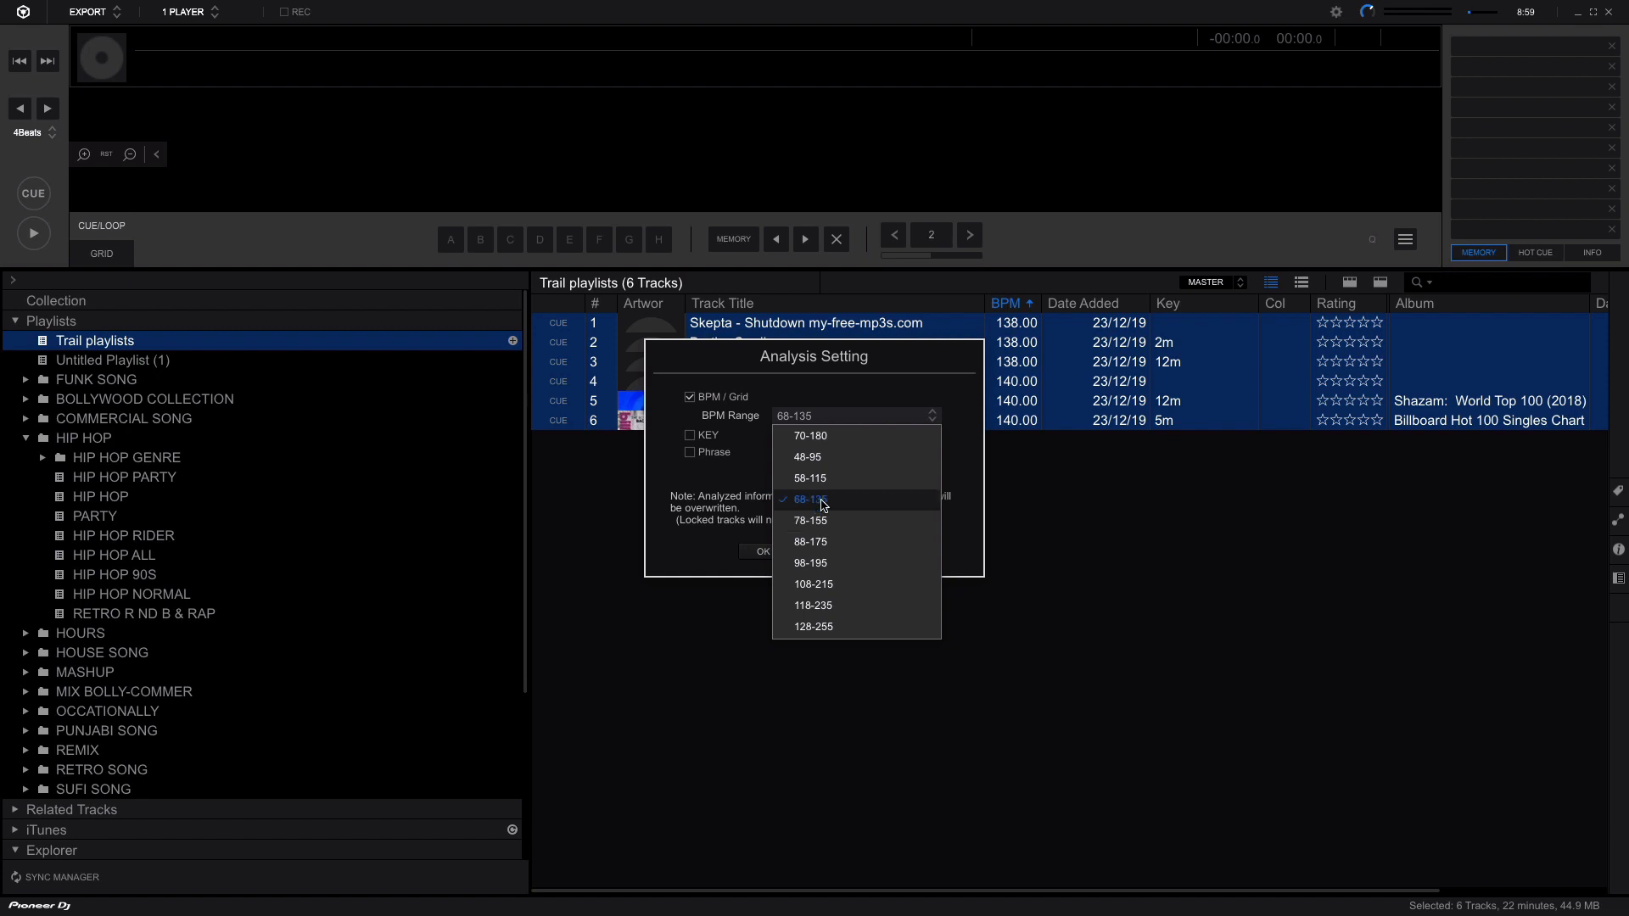
click(823, 504)
click(768, 552)
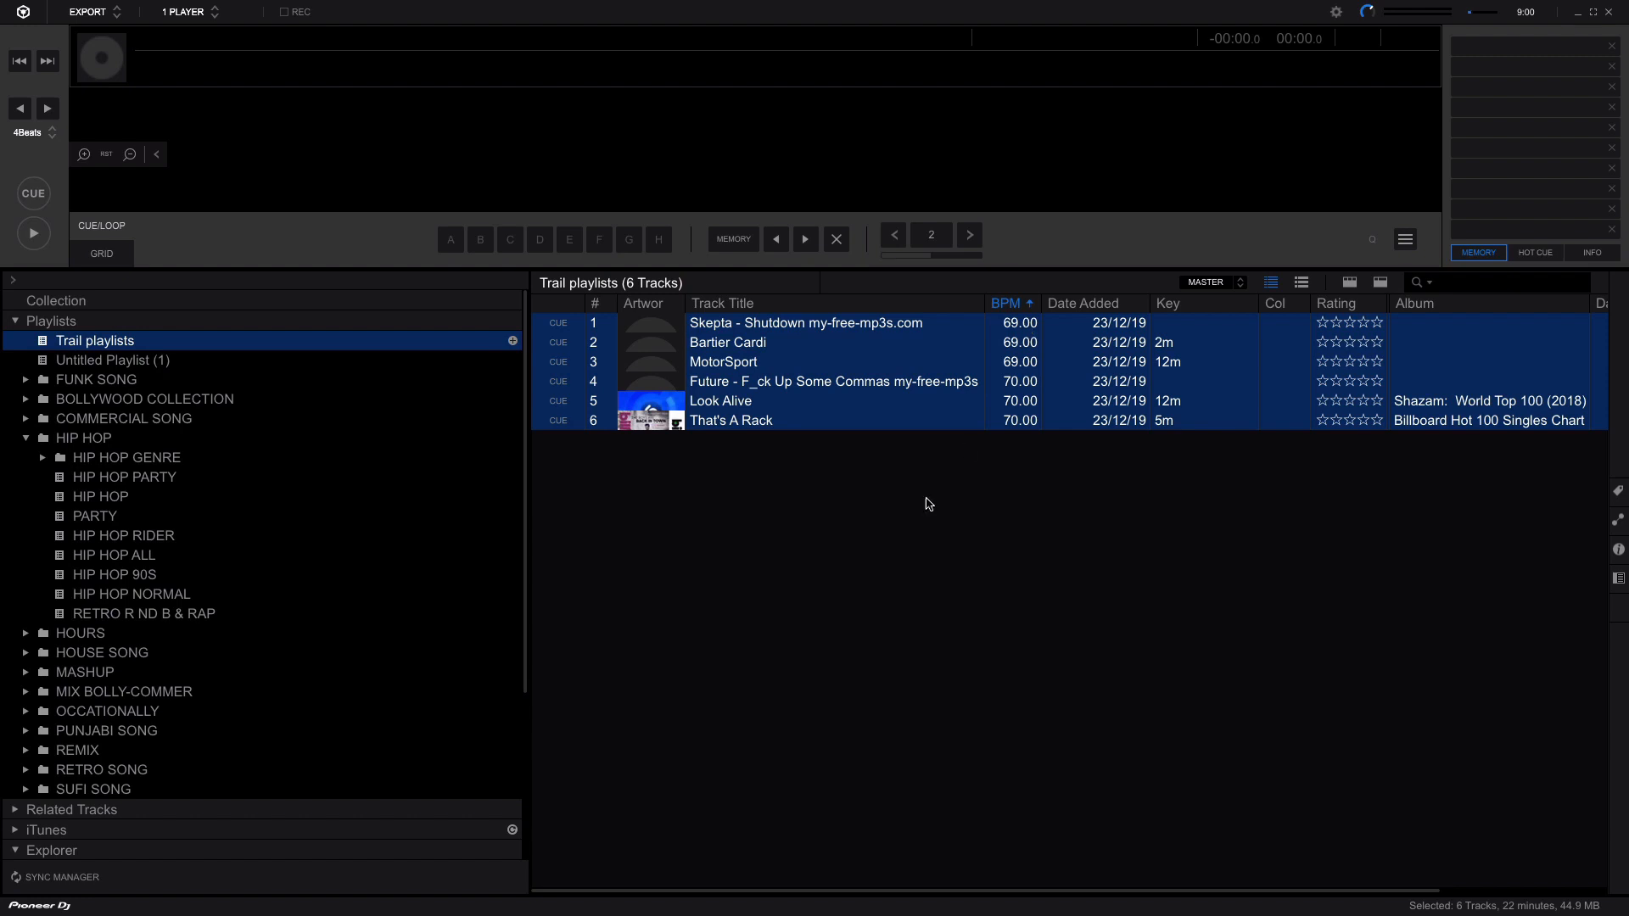
click(907, 528)
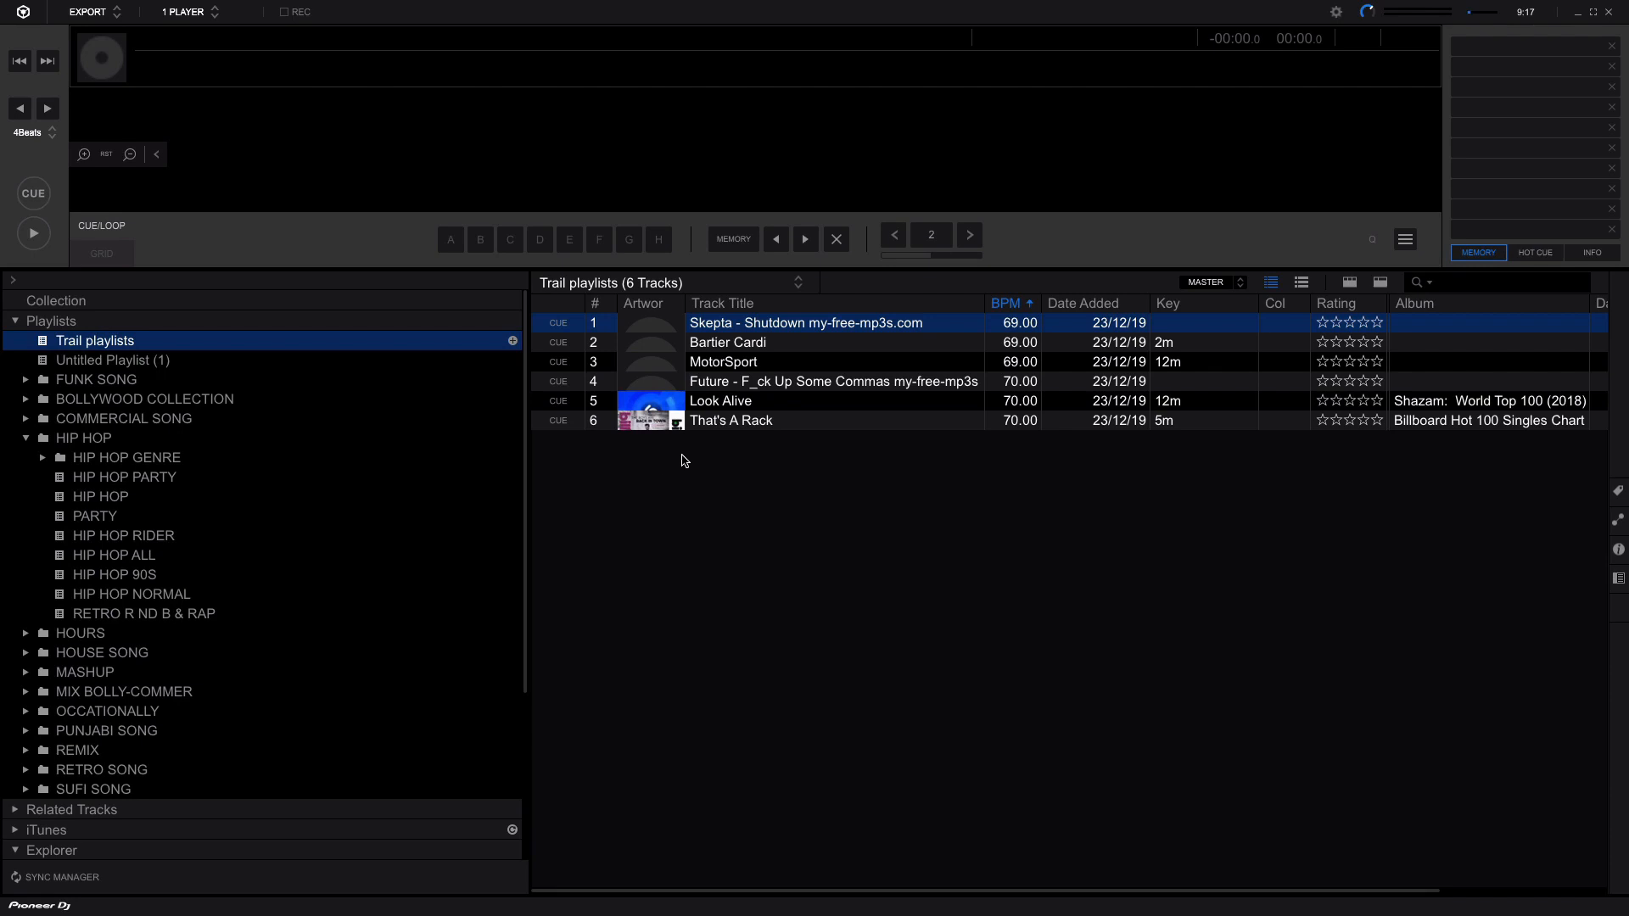
- Load Skepta - Shutdown into the player and test its grid editing by doubling the BPM and halving it back to 69.00
drag(749, 327, 422, 144)
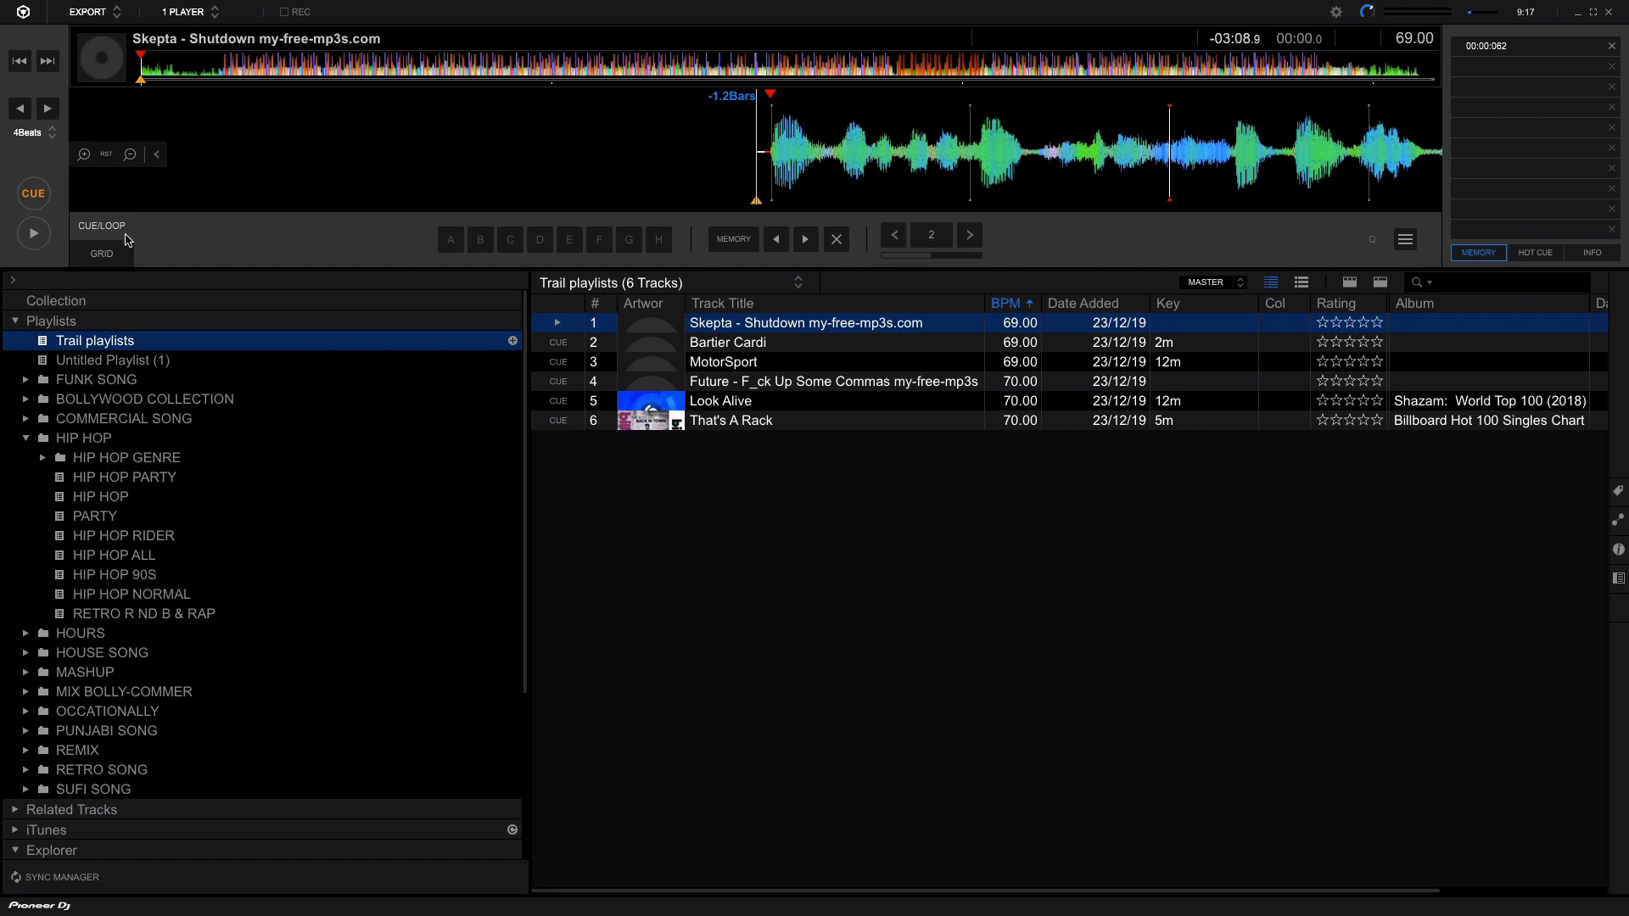
click(101, 255)
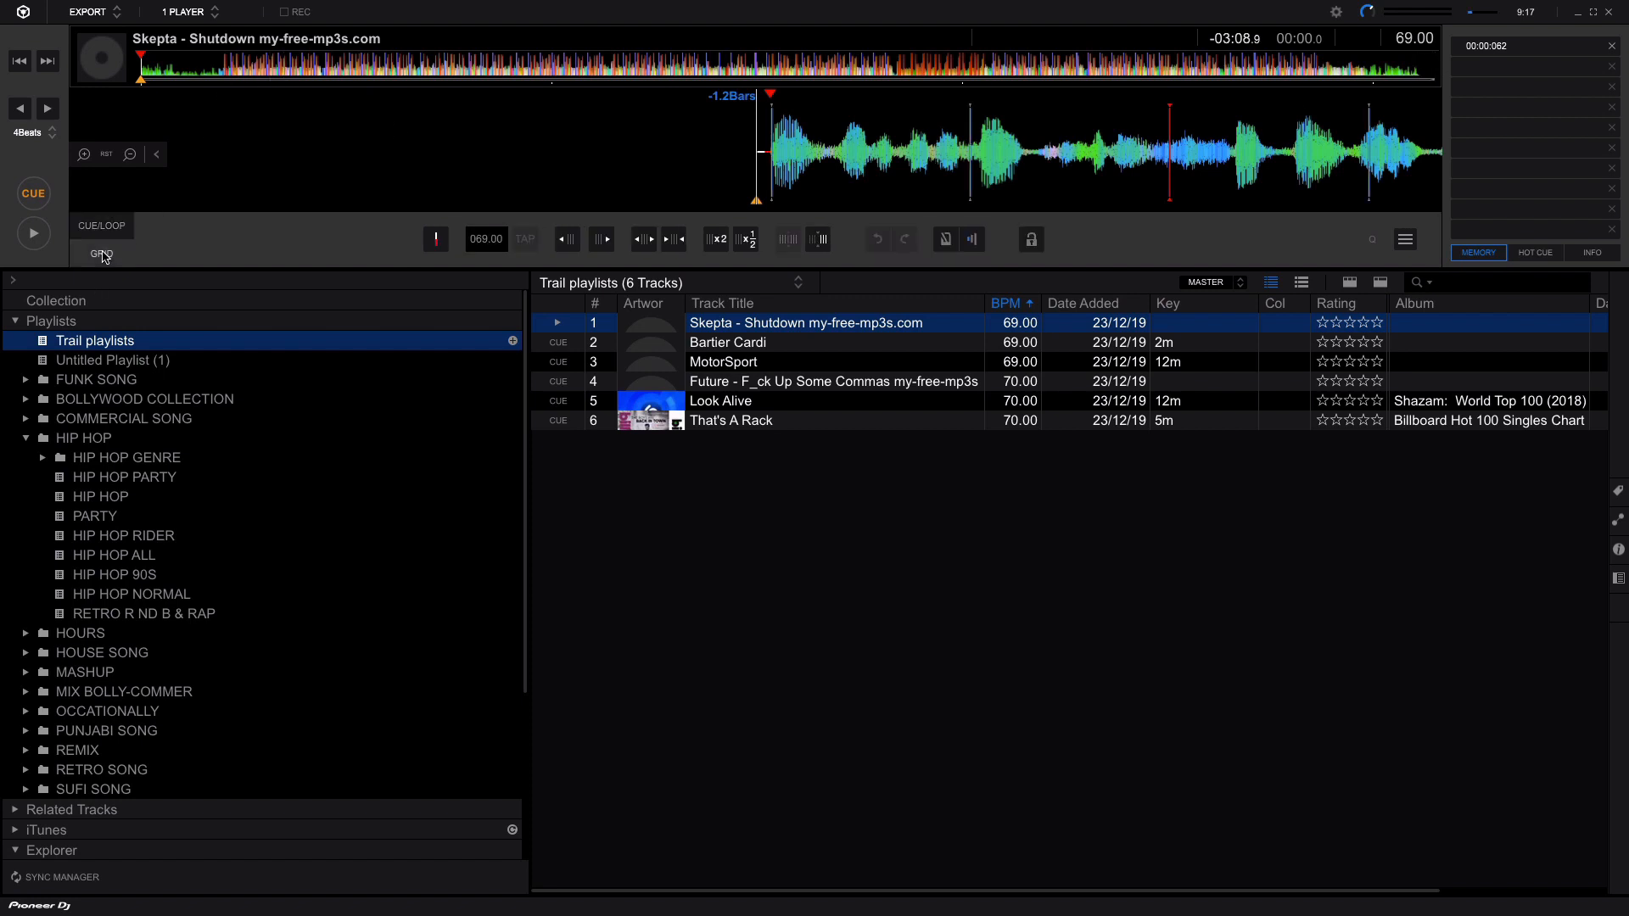
click(717, 241)
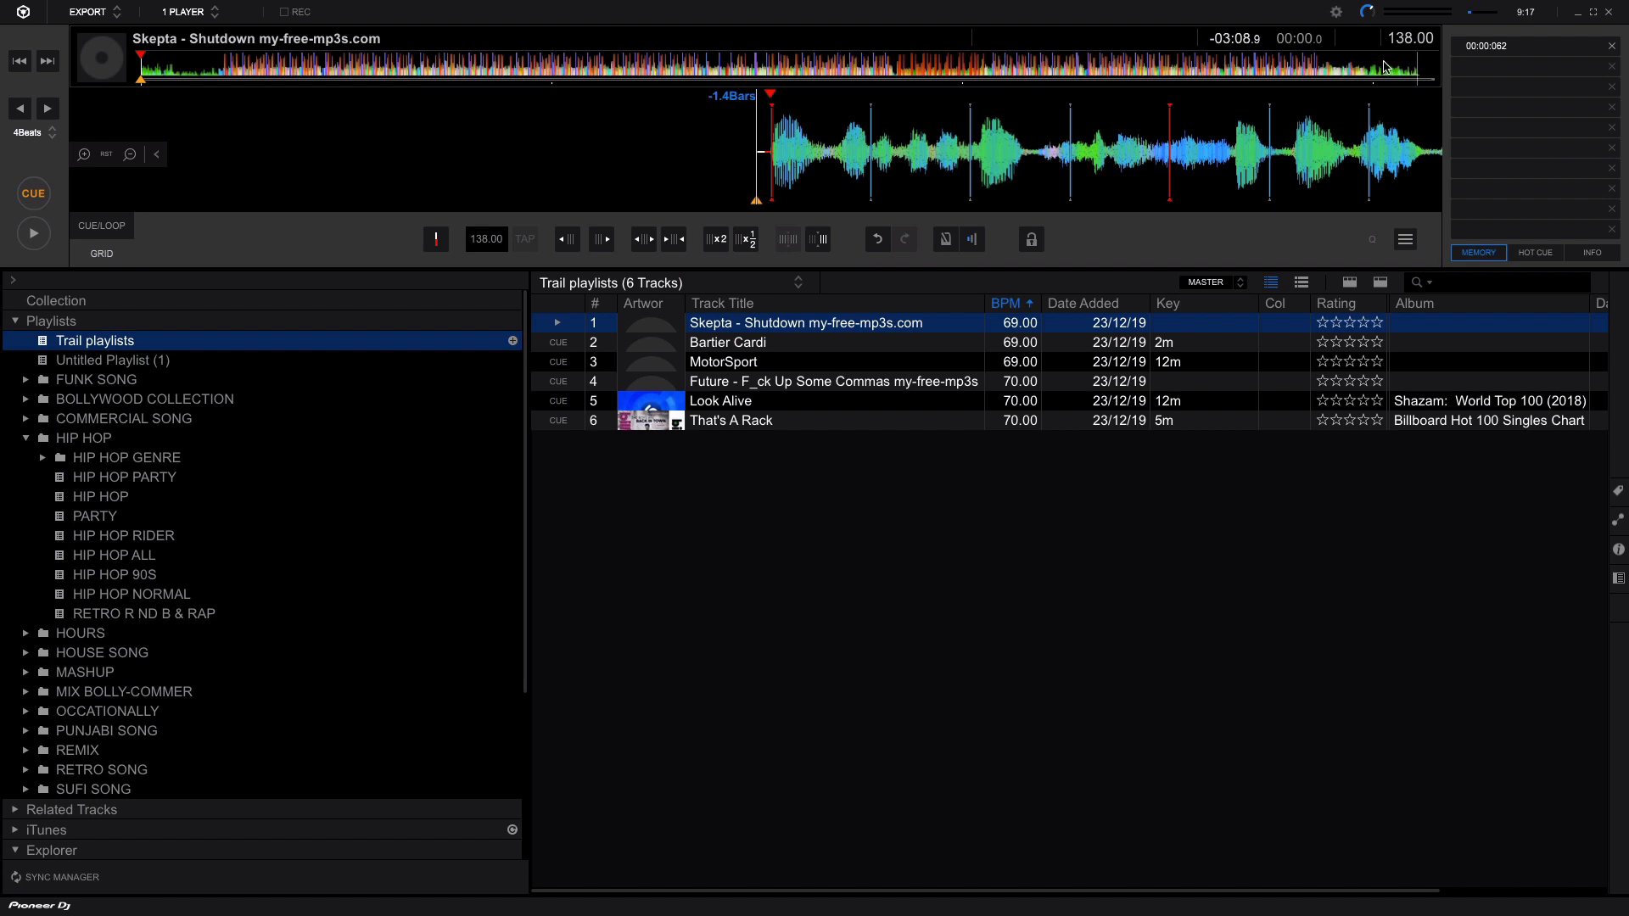
click(748, 240)
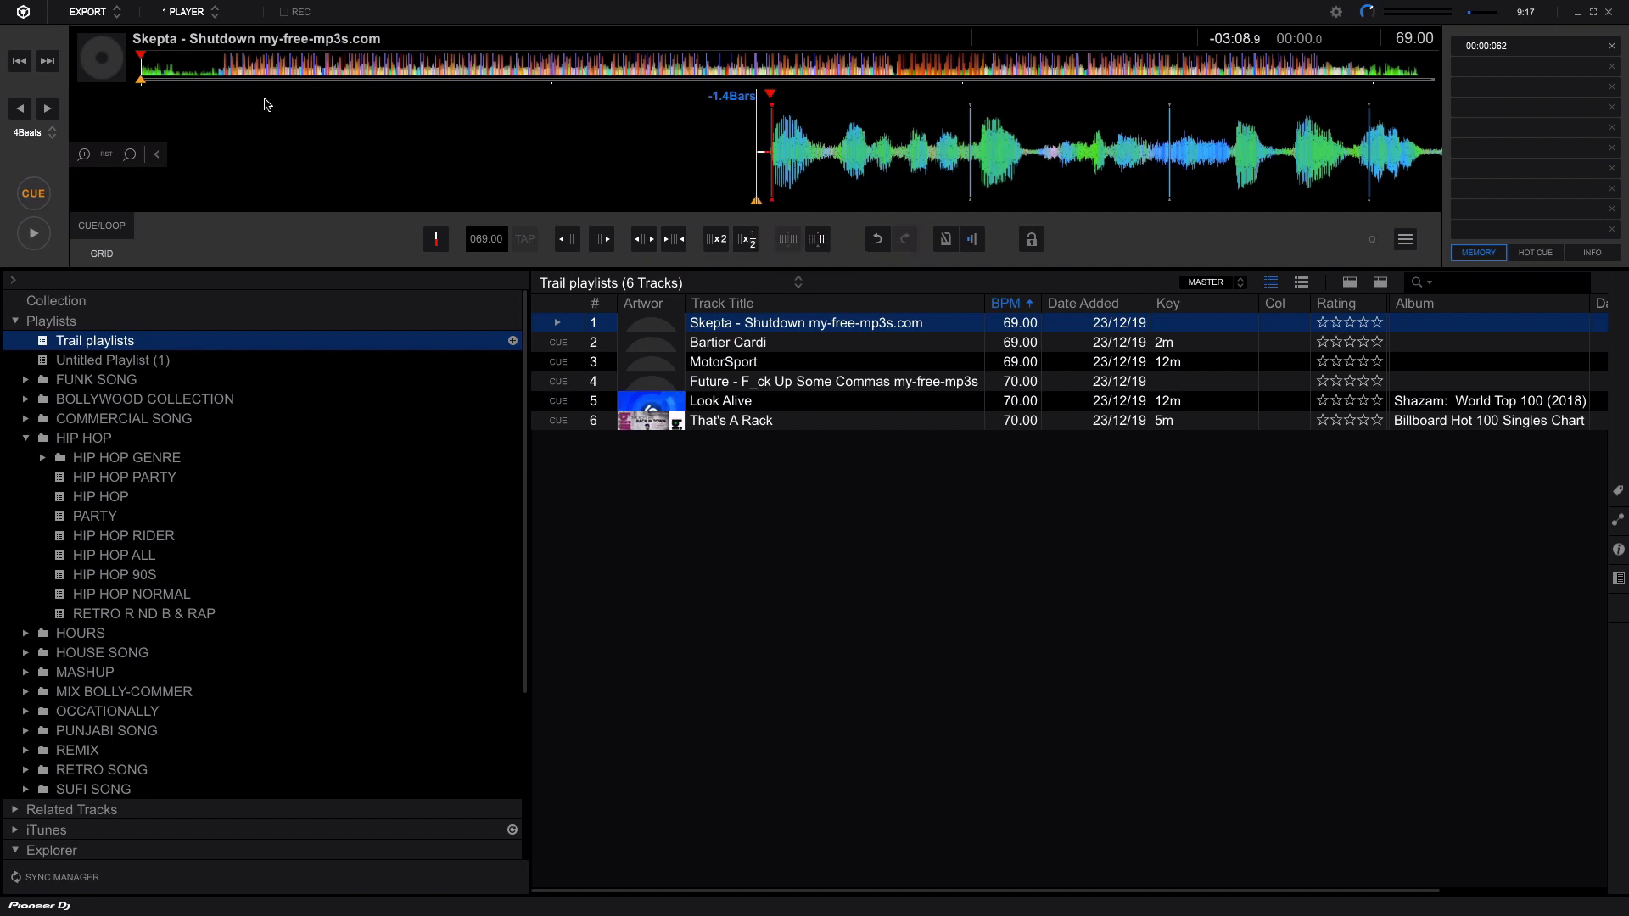
- Cue the track to the first strong kick at about 12.2 seconds and set the beatgrid's first beat there
click(222, 74)
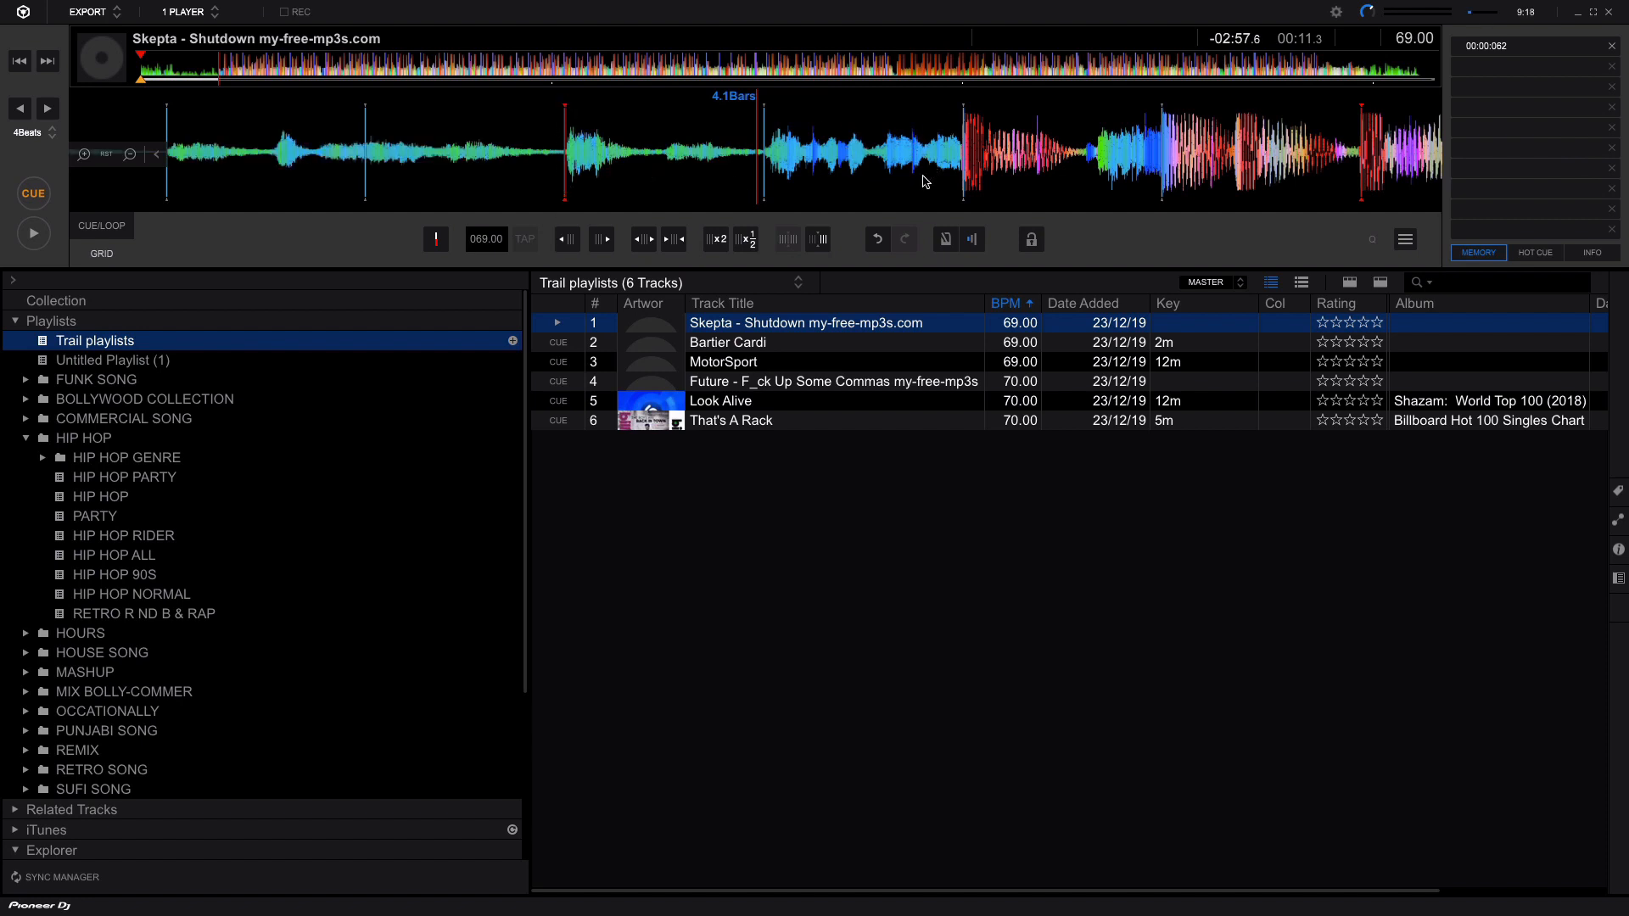
key(space)
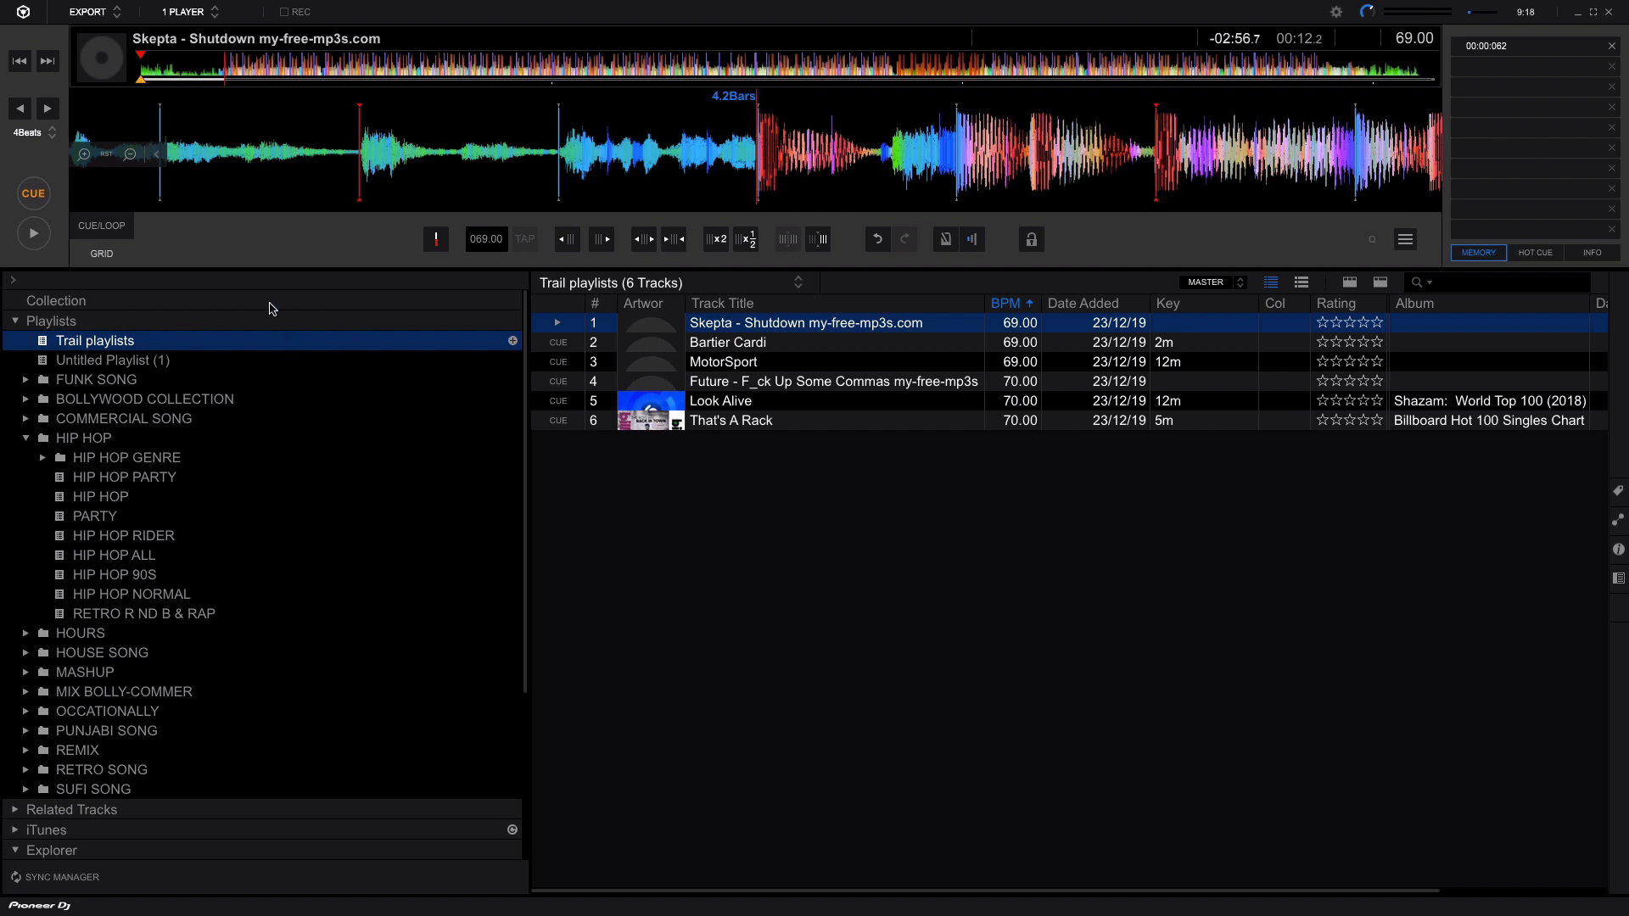
click(439, 242)
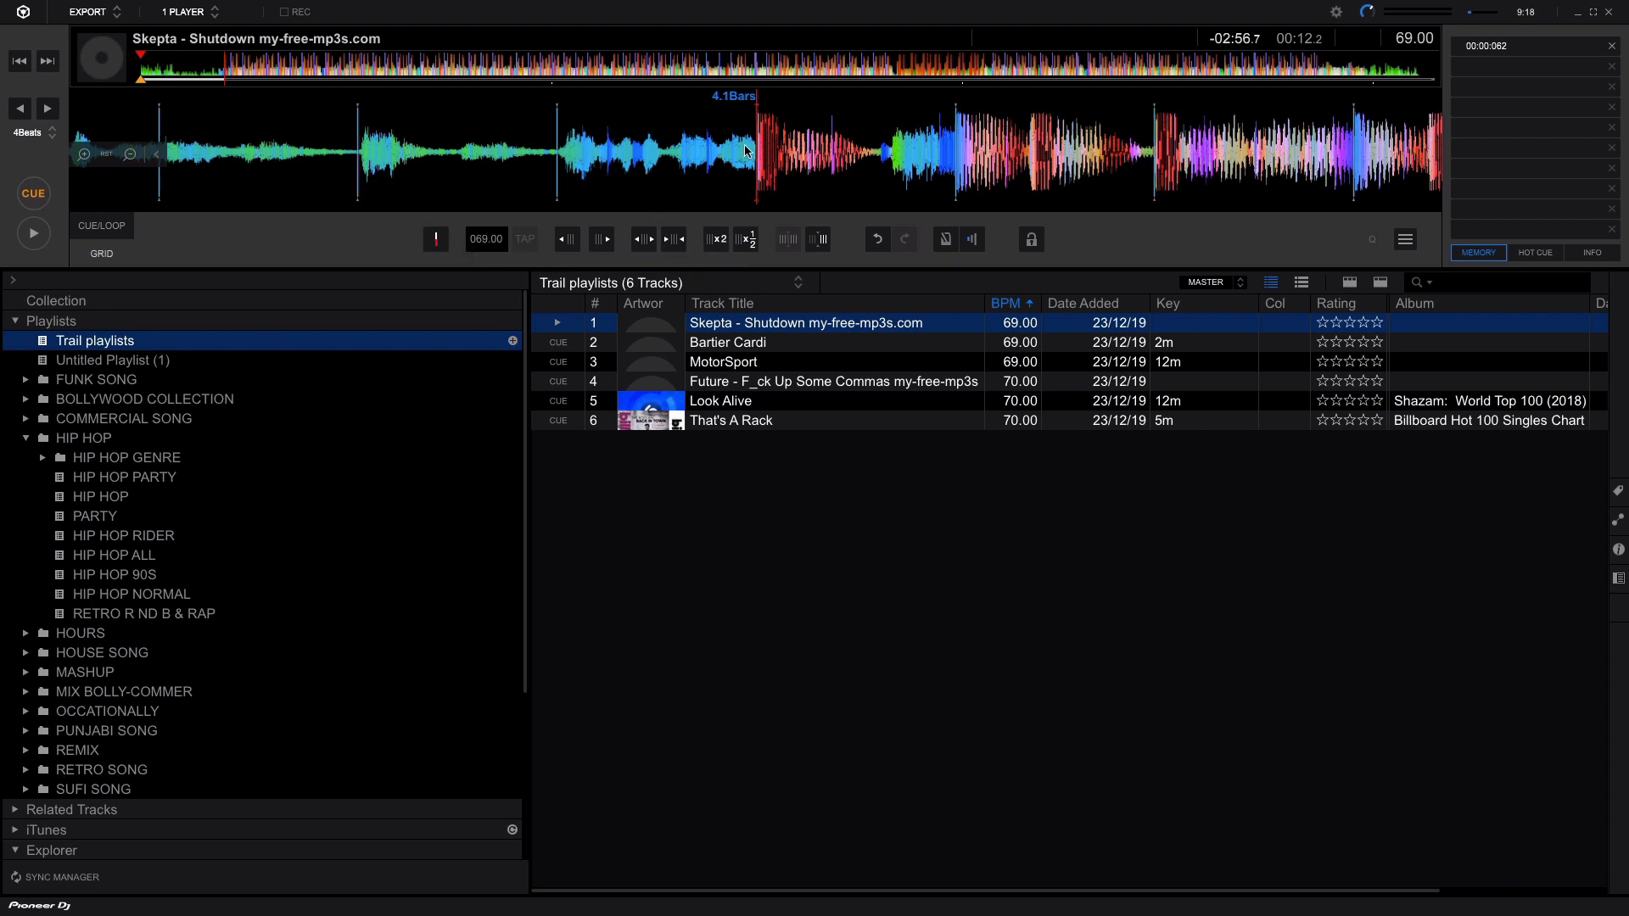
- Fine-tune the whole beatgrid by shifting it right four steps and back left two, and lock the track's grid
click(605, 240)
click(605, 240)
click(605, 240)
click(604, 240)
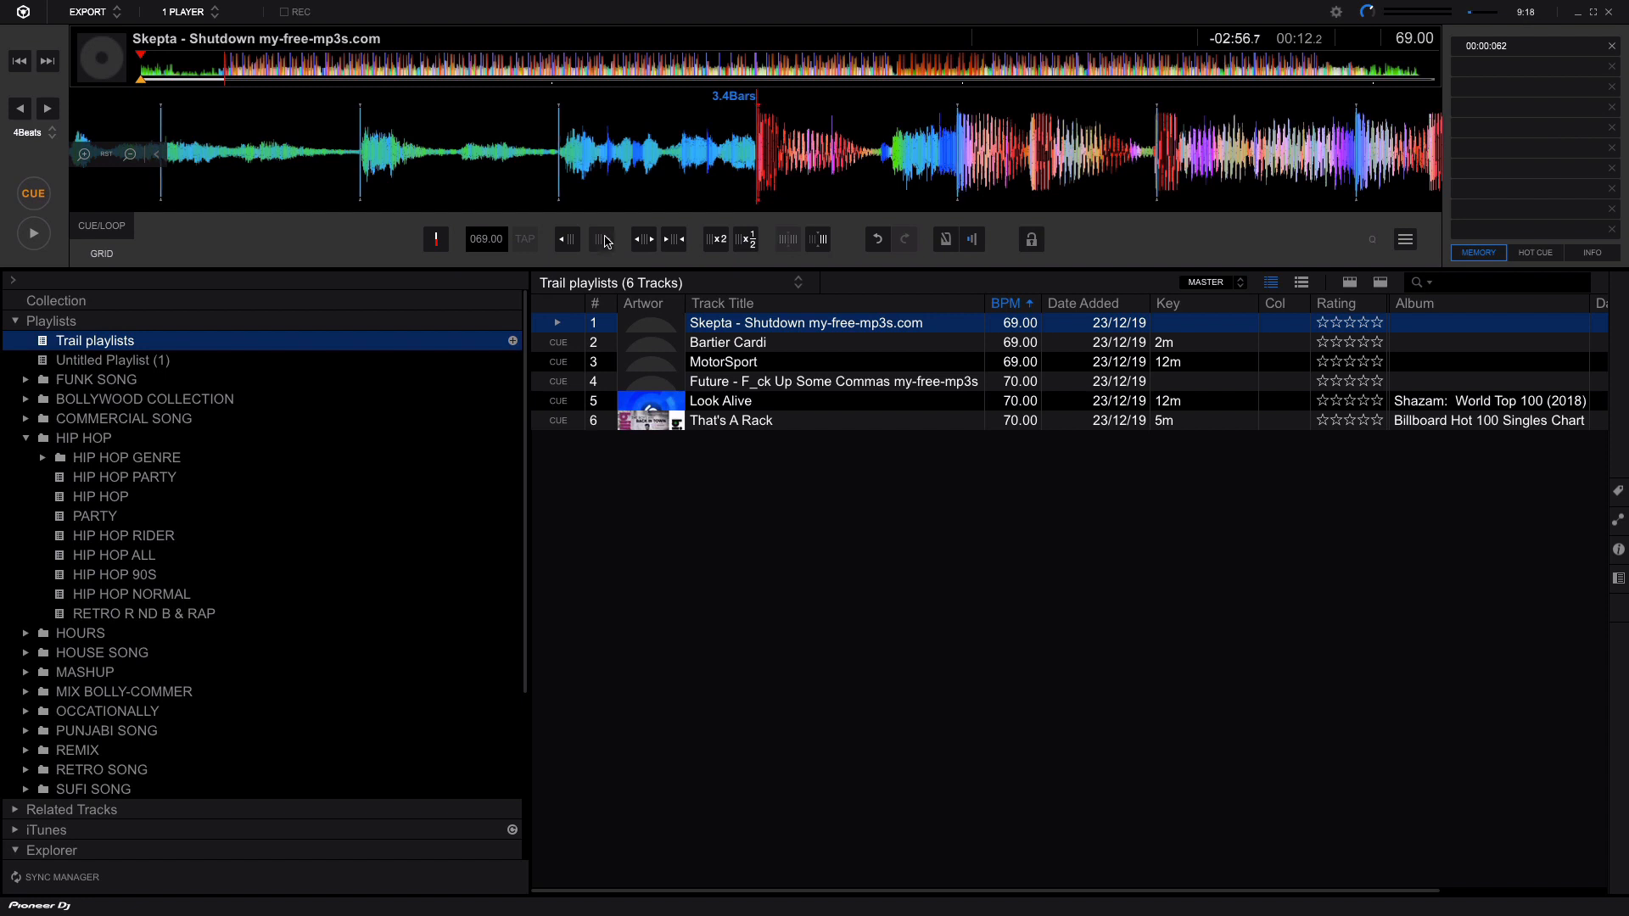
click(562, 241)
click(562, 240)
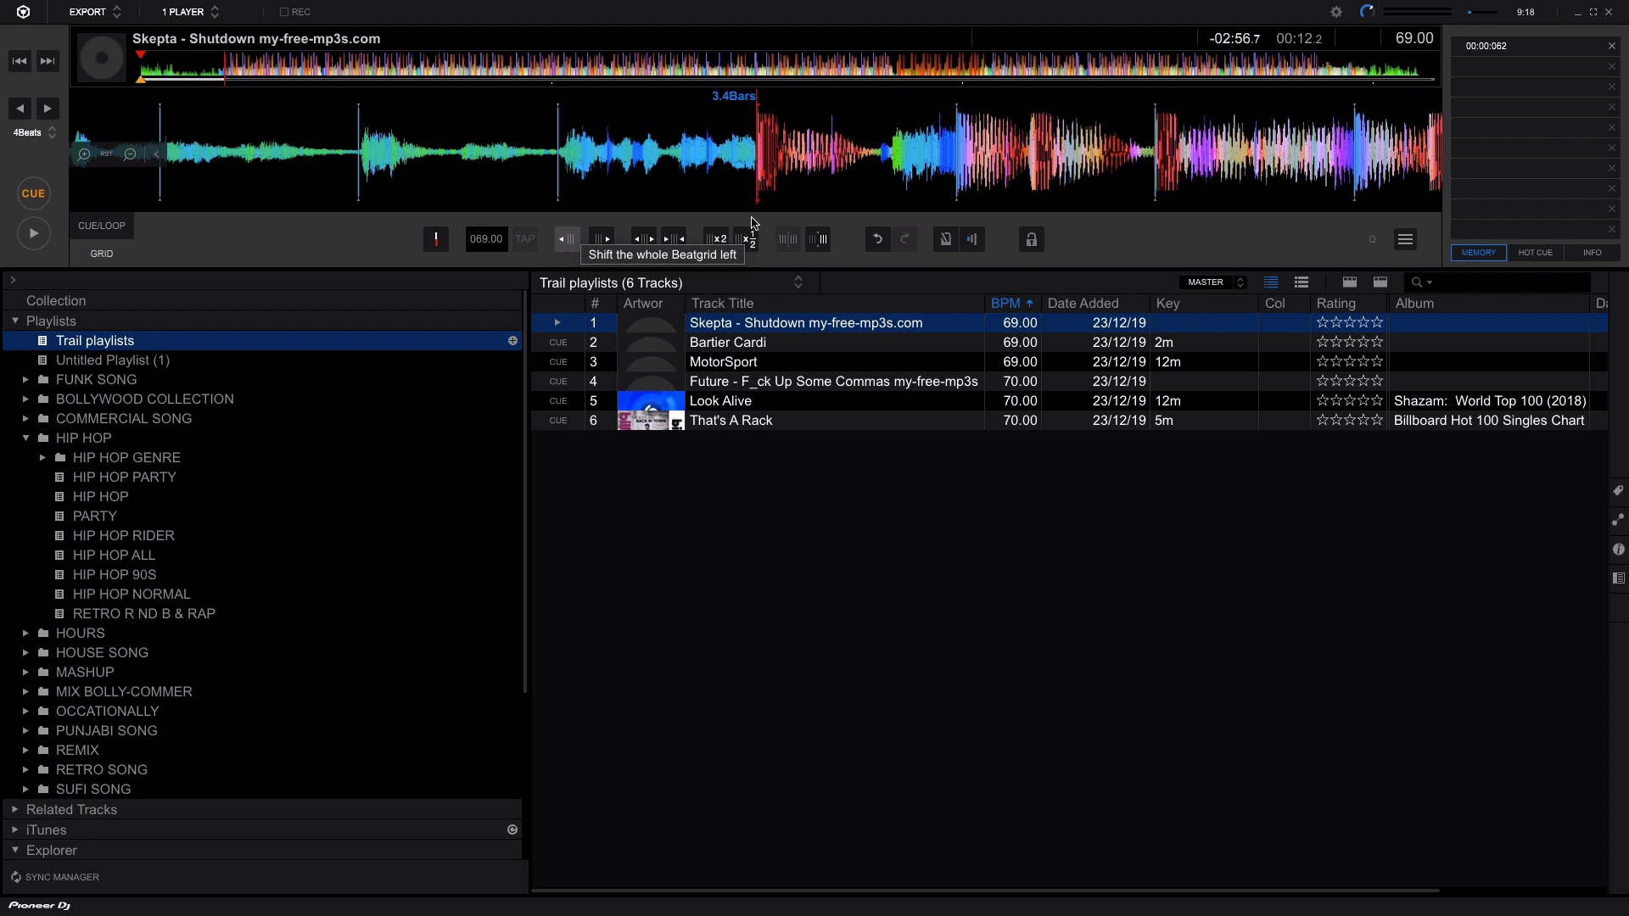
click(1032, 240)
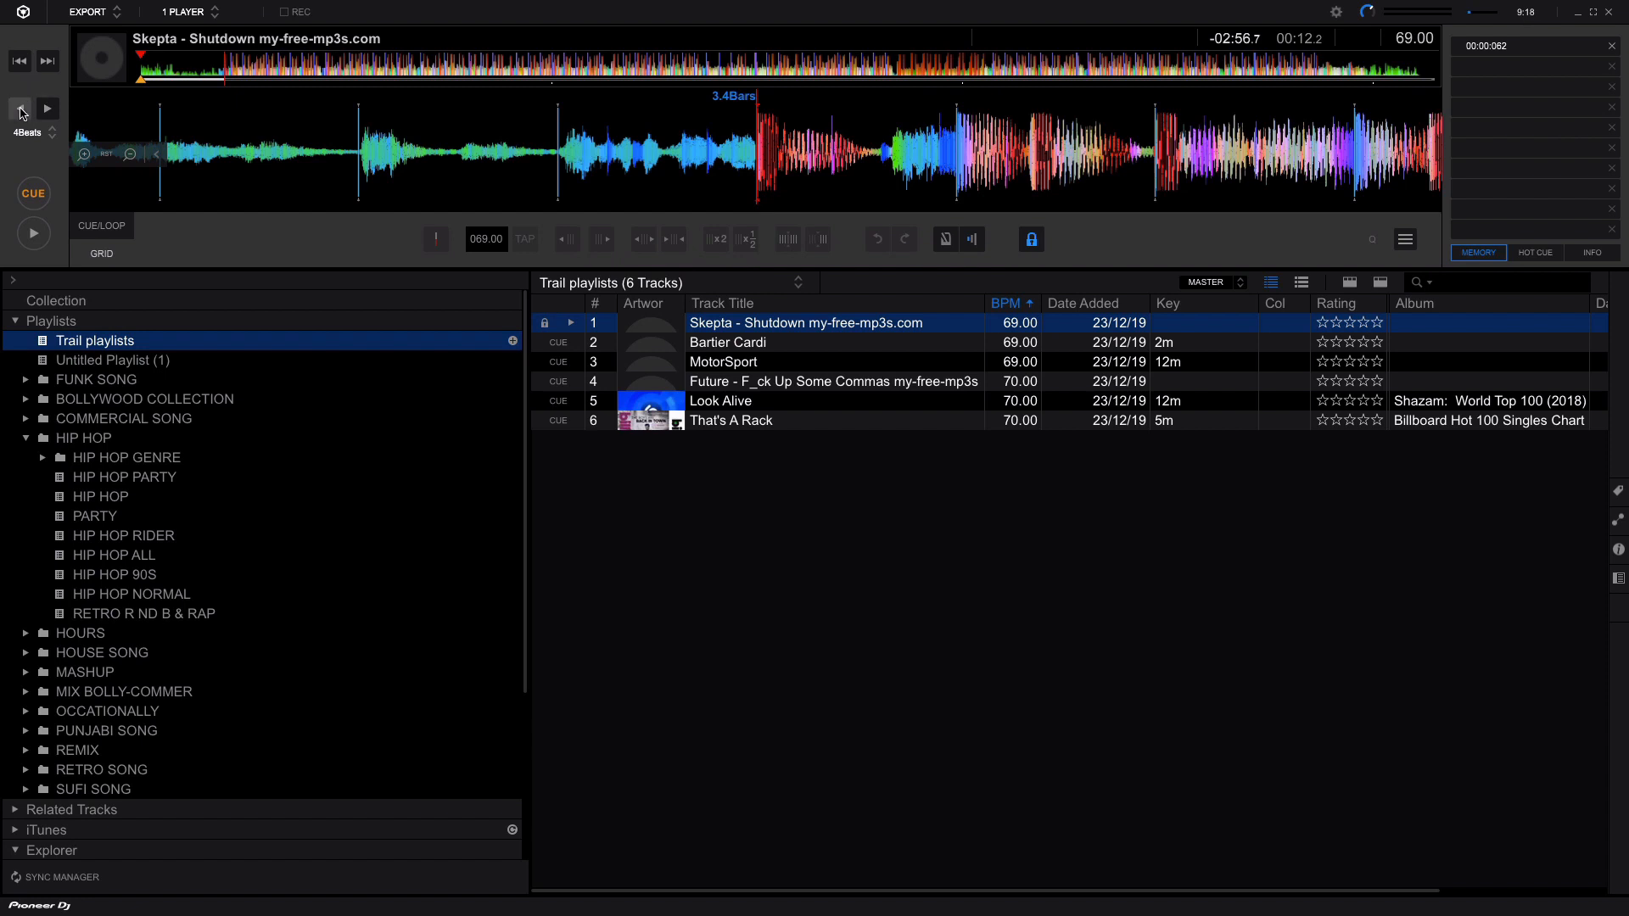
- Return to the start of the track and delete its stored memory cue point
click(20, 107)
mouse_move(144, 68)
mouse_down()
mouse_move(166, 72)
mouse_move(118, 77)
mouse_up()
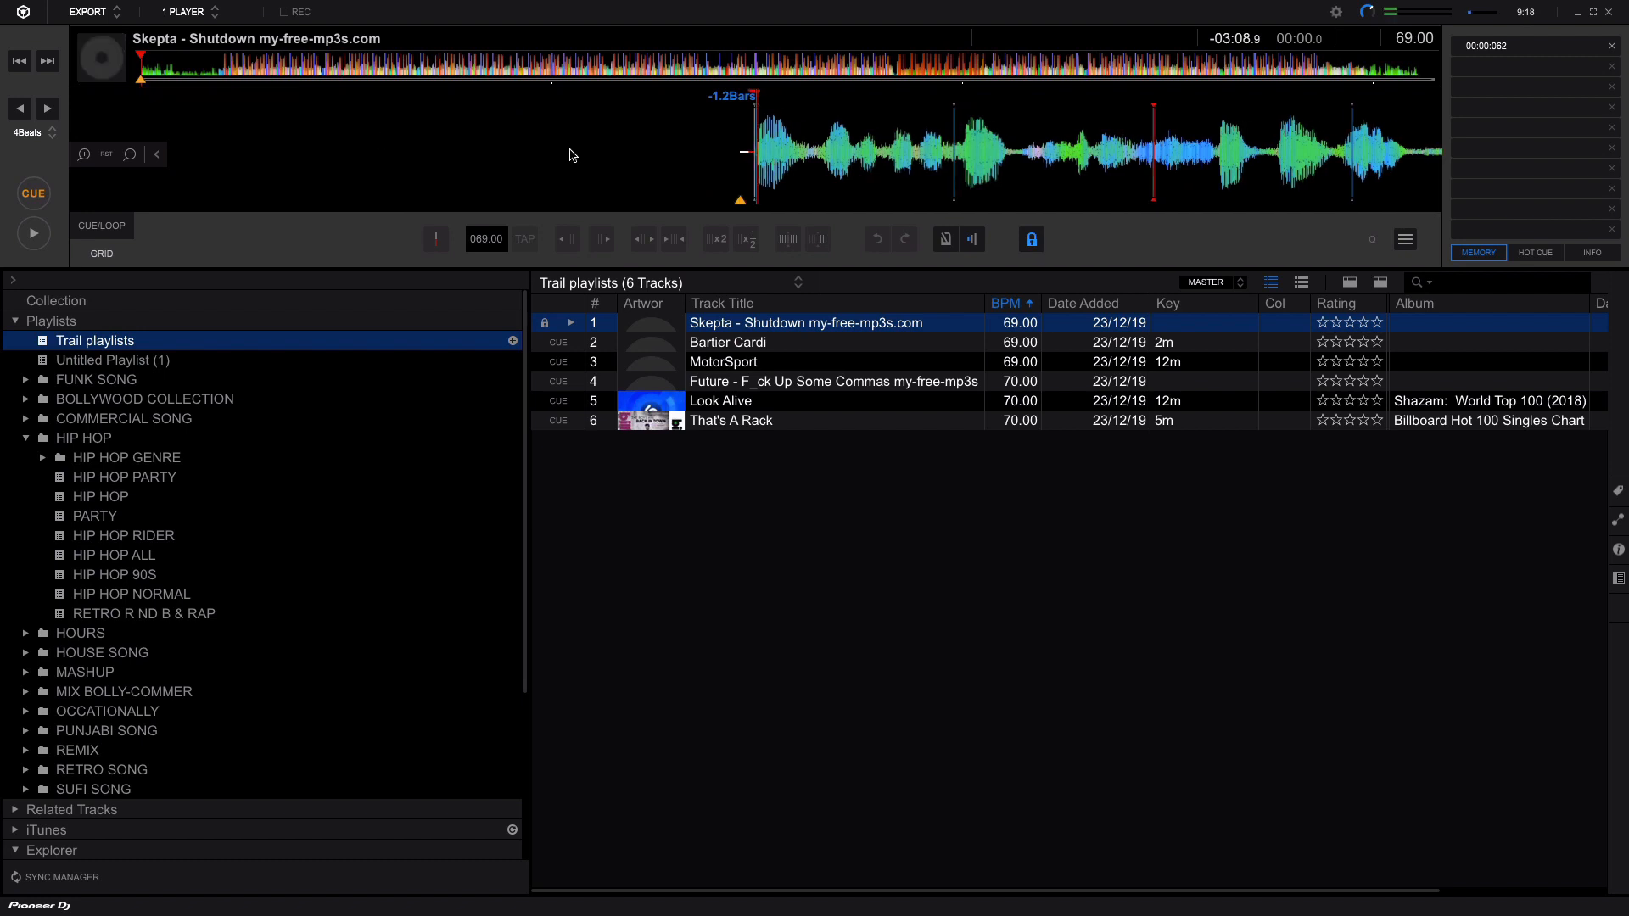
click(1612, 48)
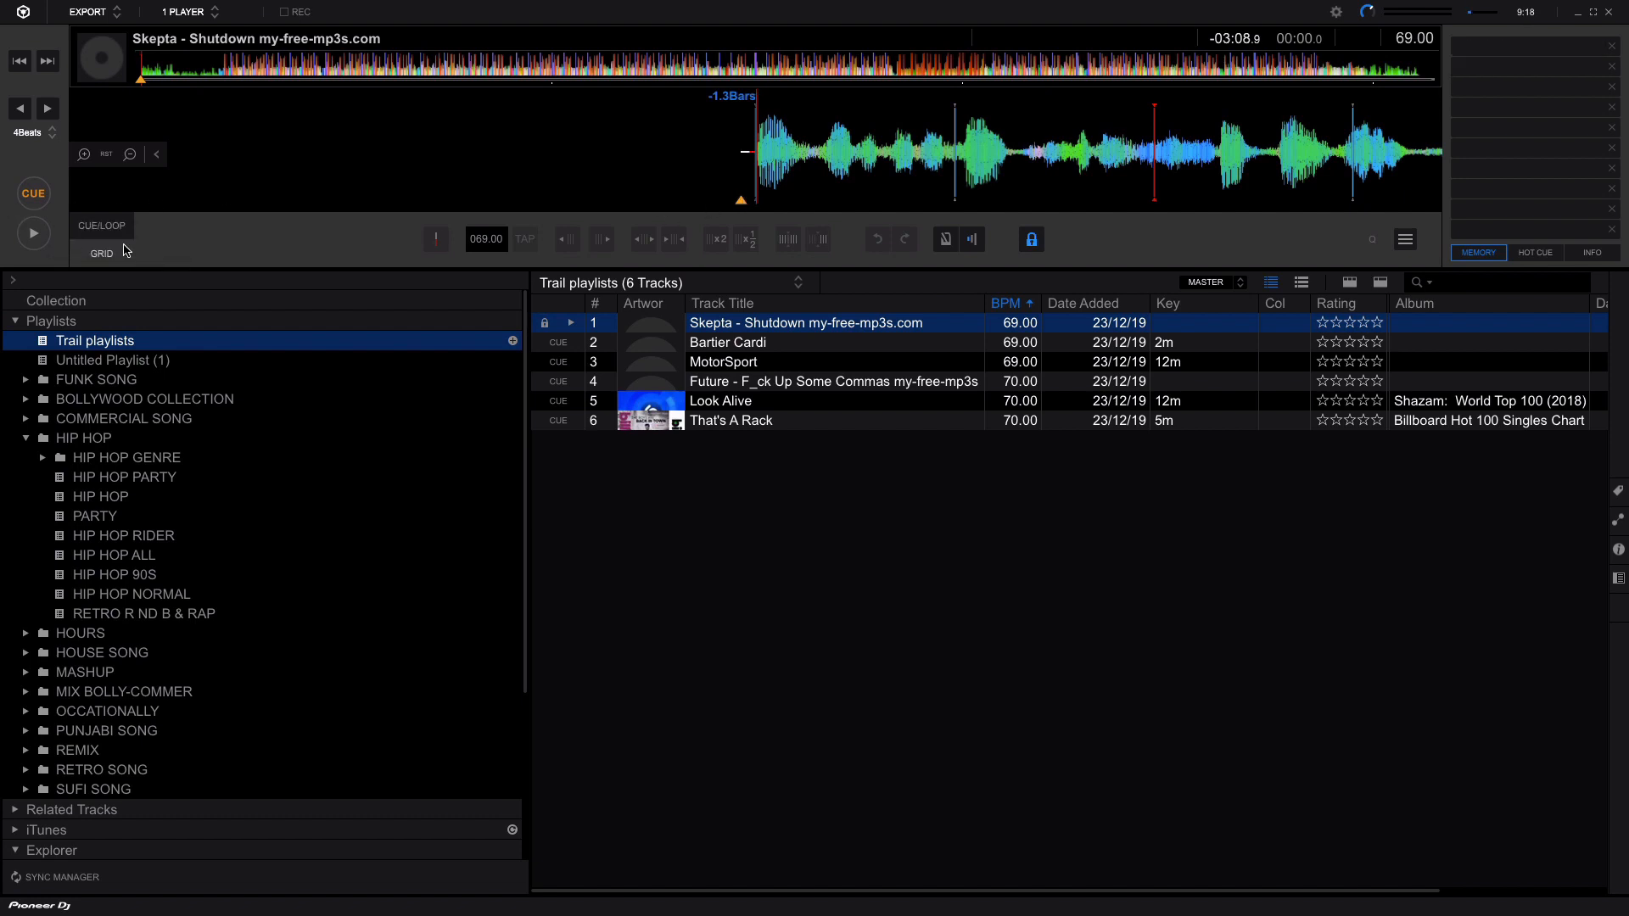
- Set the cue point at the start of the Skepta - Shutdown track and store it as a memory cue
click(41, 201)
click(37, 190)
click(125, 235)
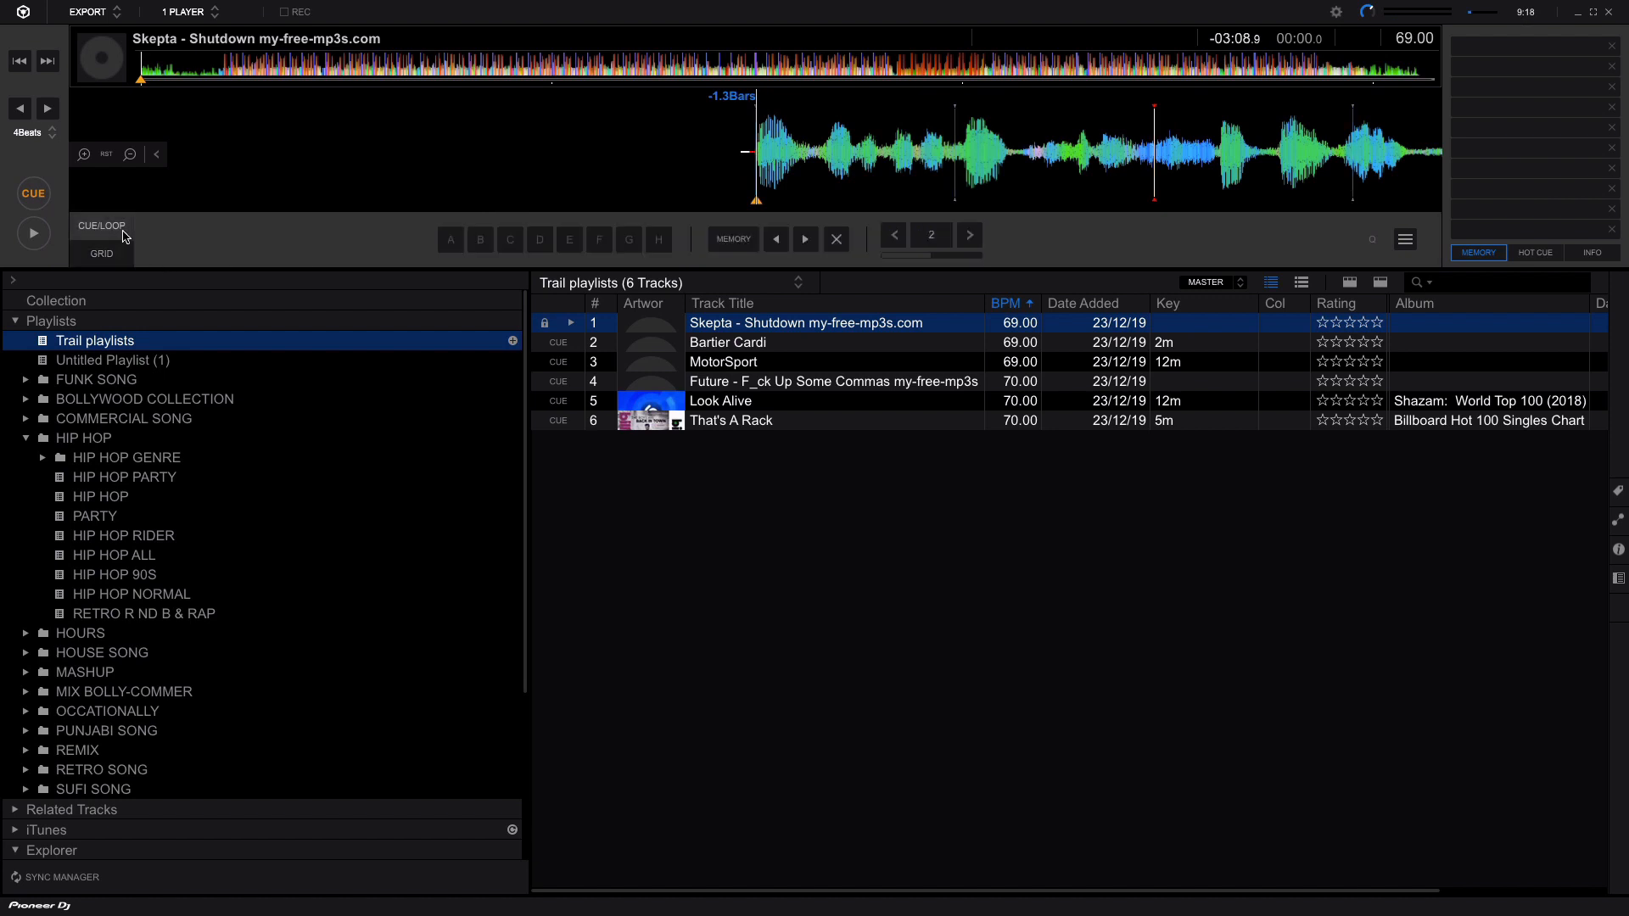
click(744, 247)
- Set hot cue A at the first strong kick at about 12.2 seconds and name it Start in the hot cue list
click(226, 63)
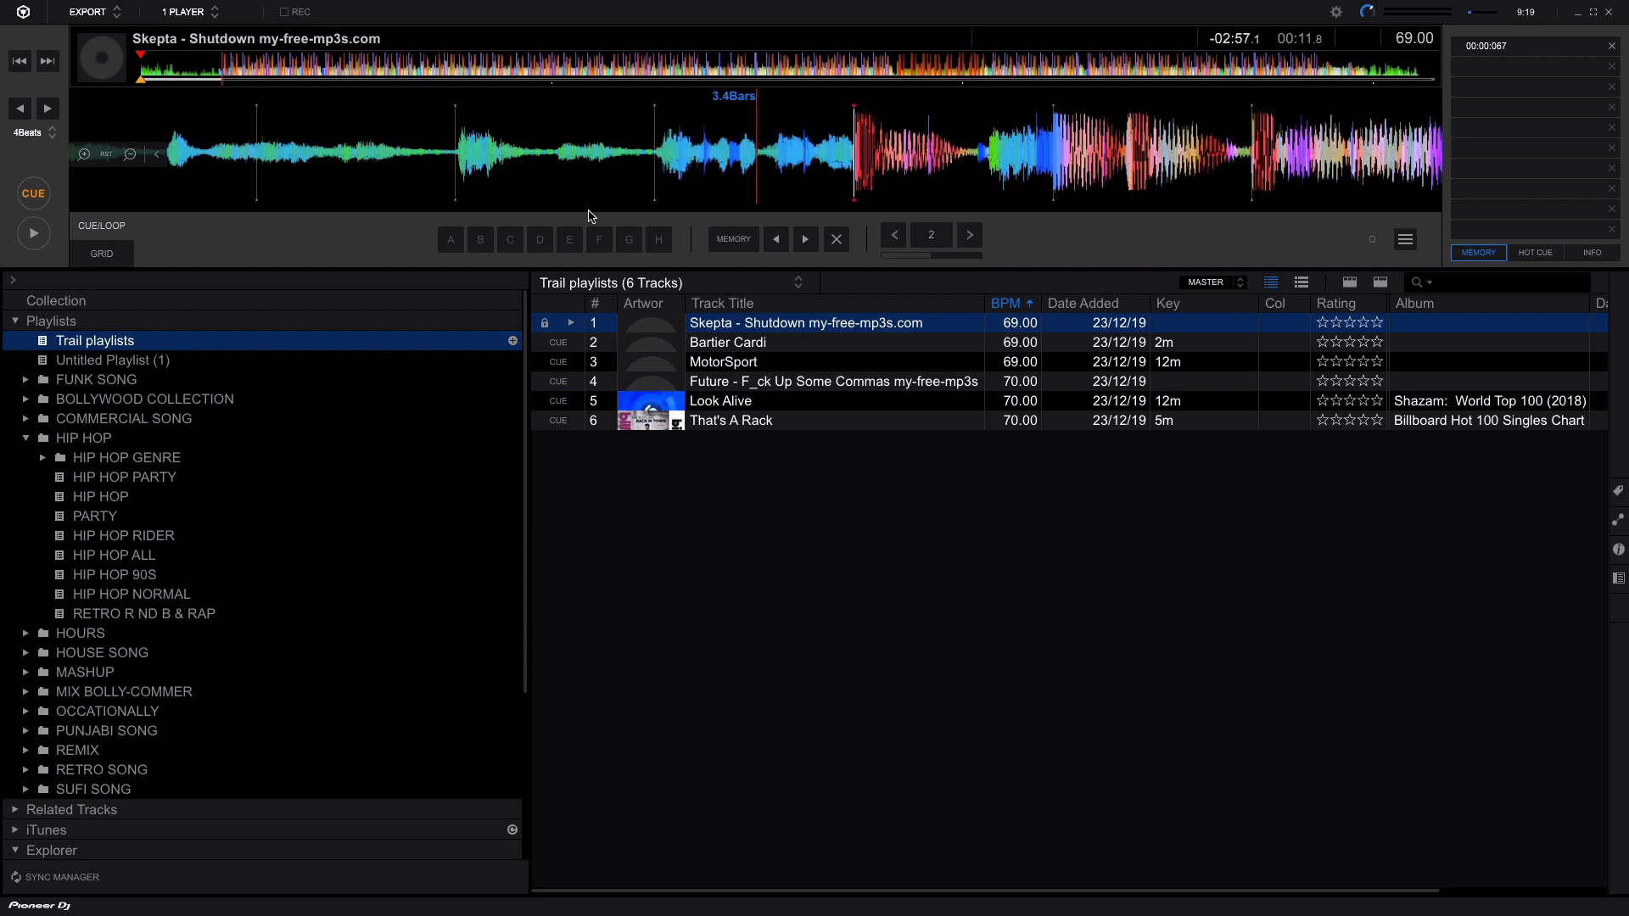
drag(632, 183, 541, 182)
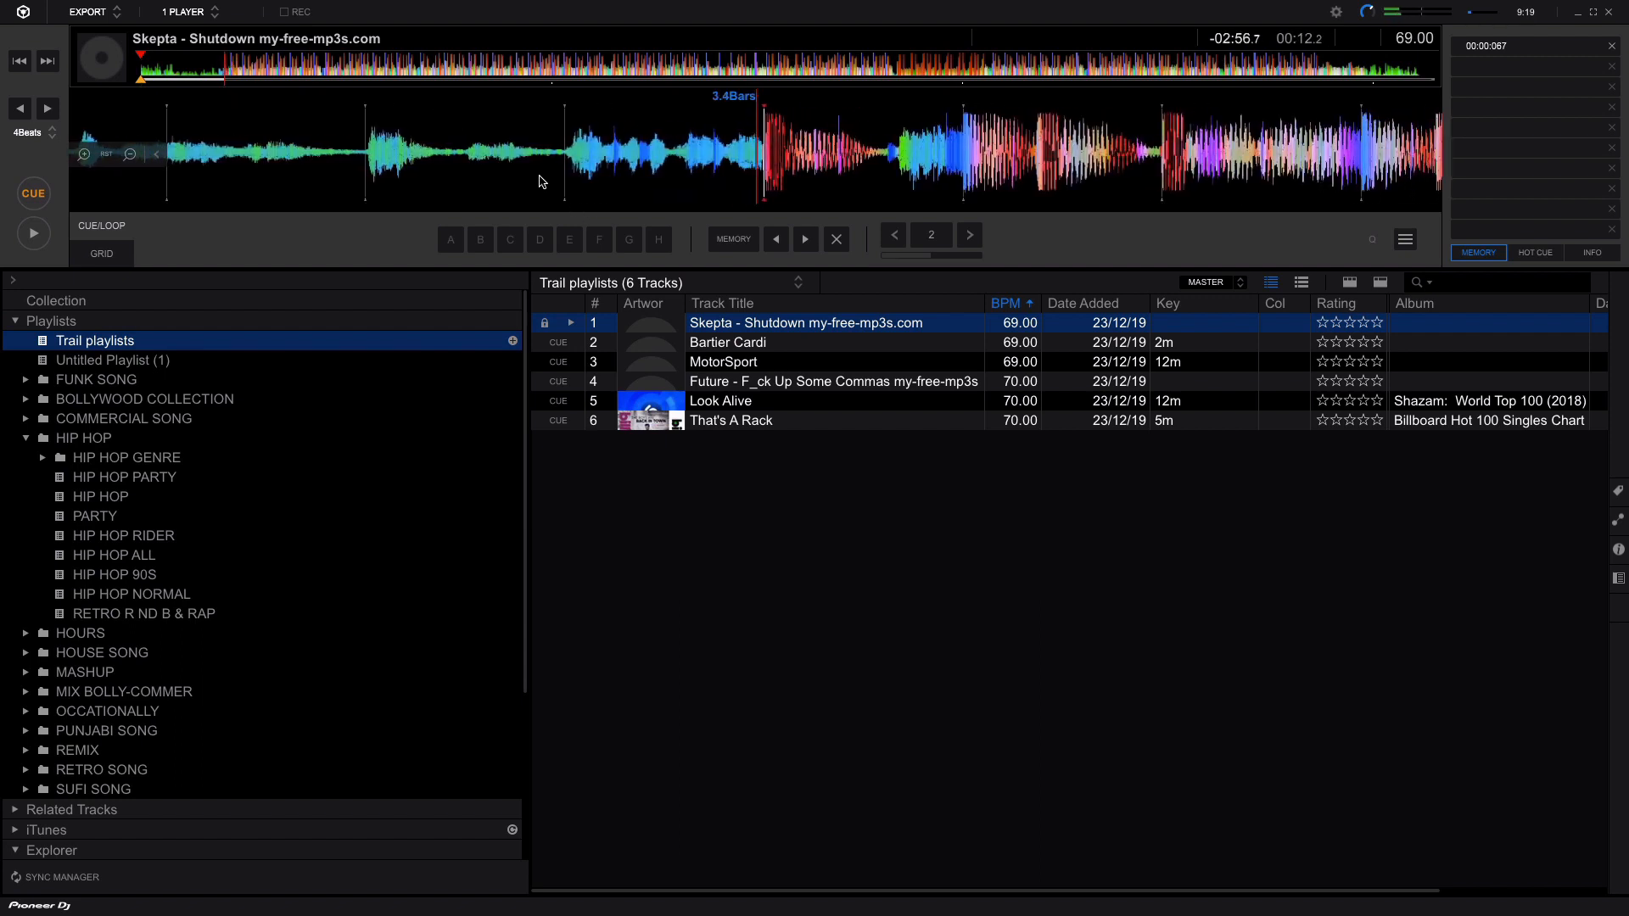
click(452, 240)
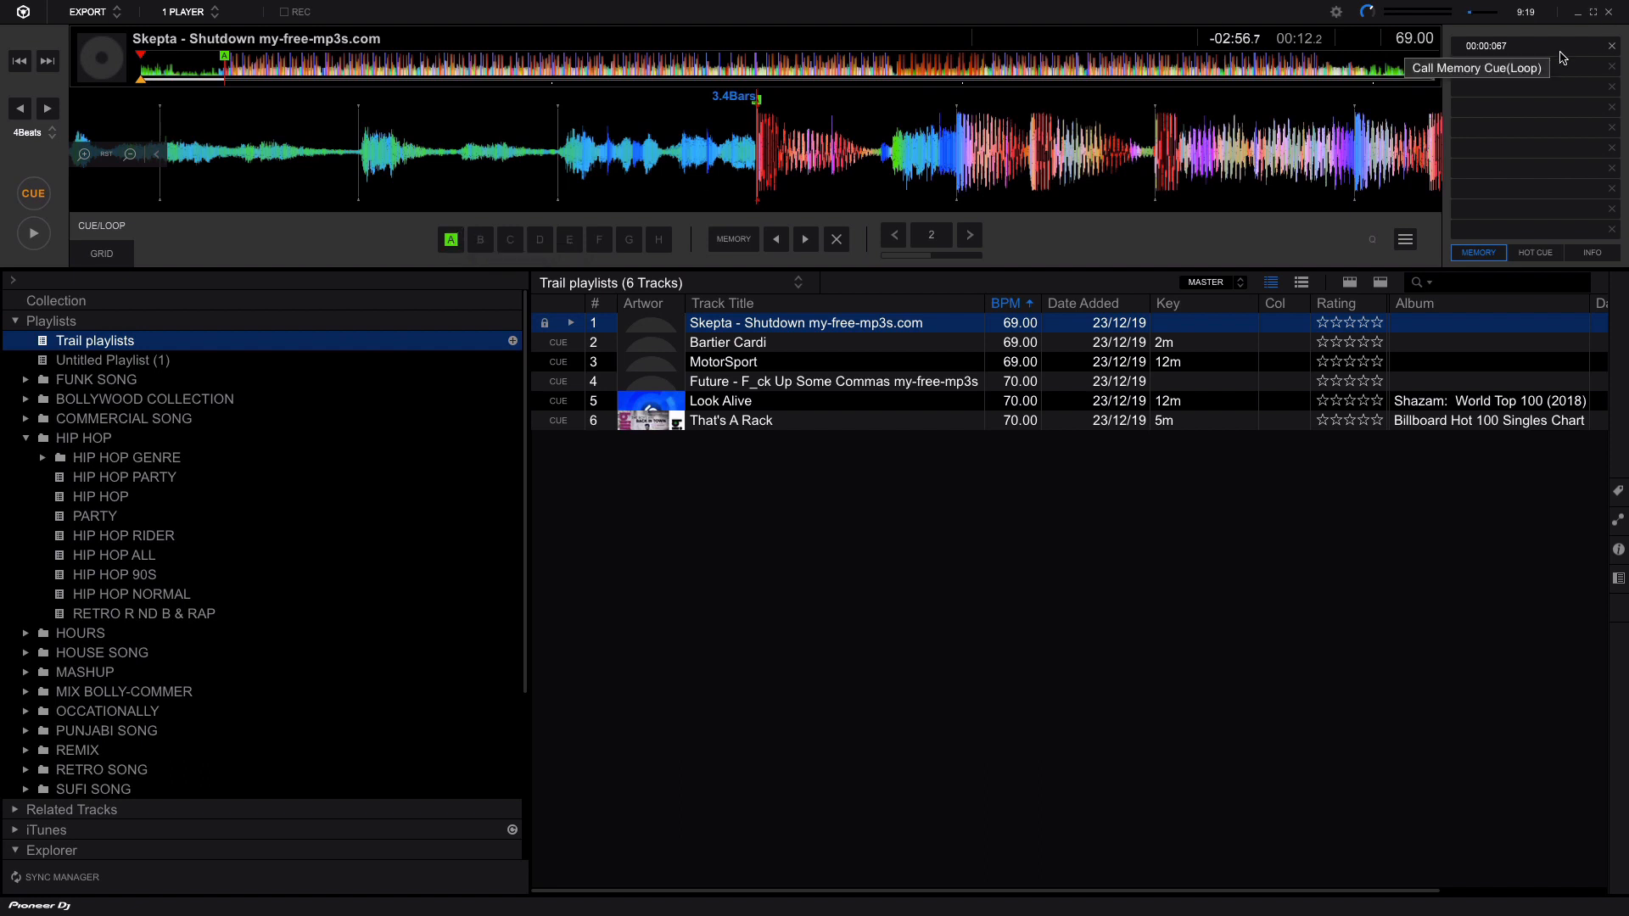
click(1536, 253)
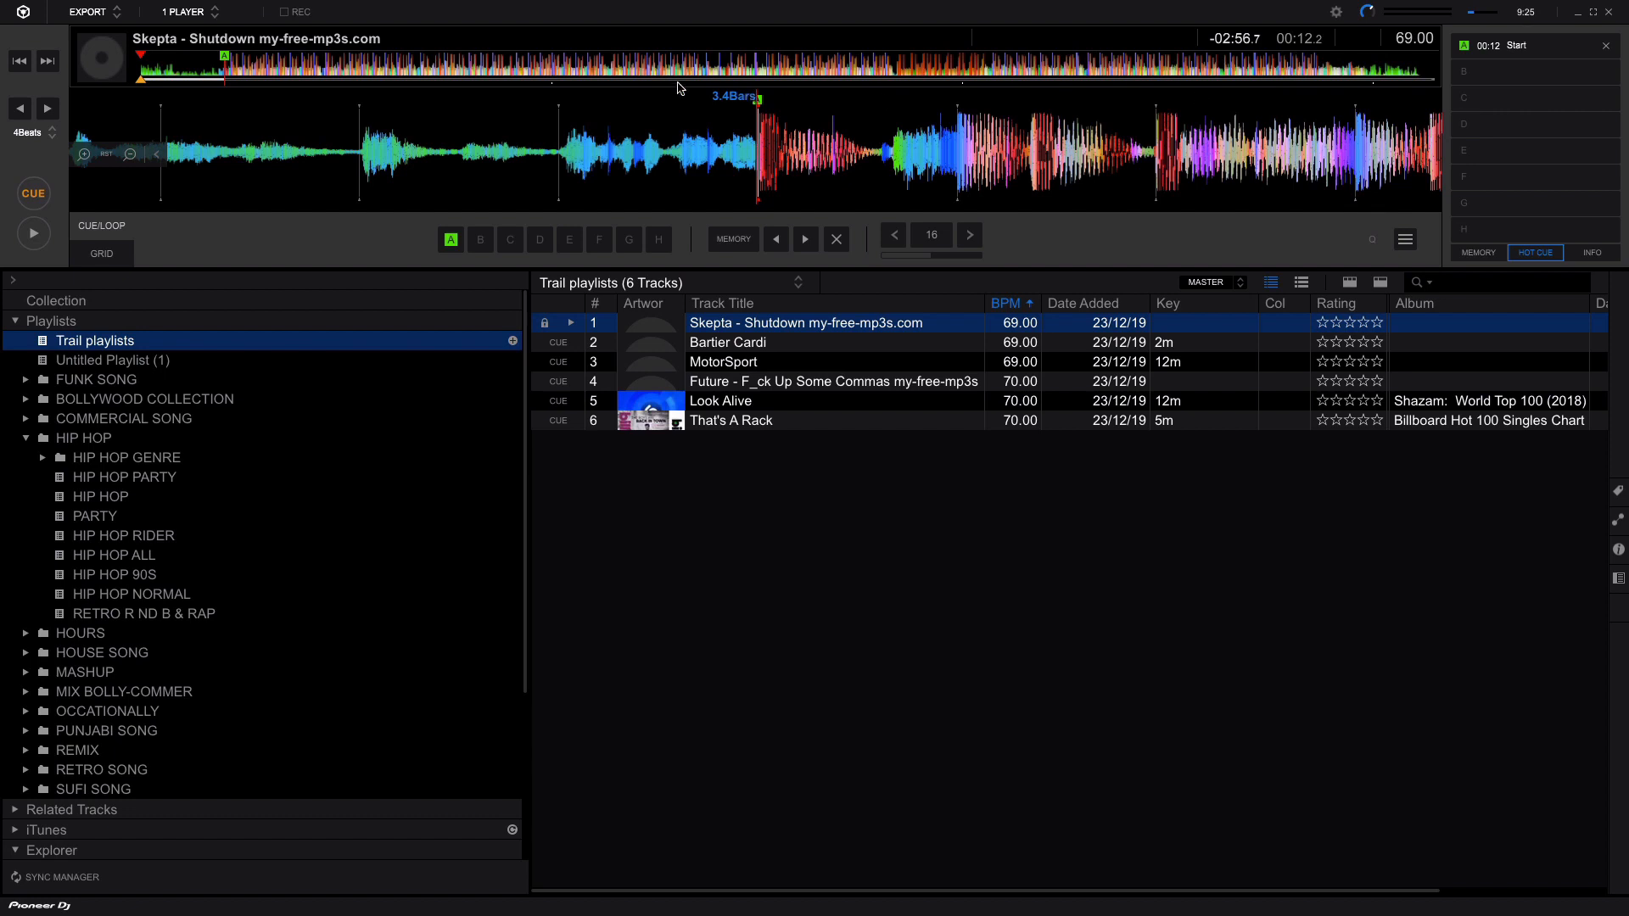
- Set hot cue B on the downbeat at about 1:07.8 and name it Jump
click(606, 71)
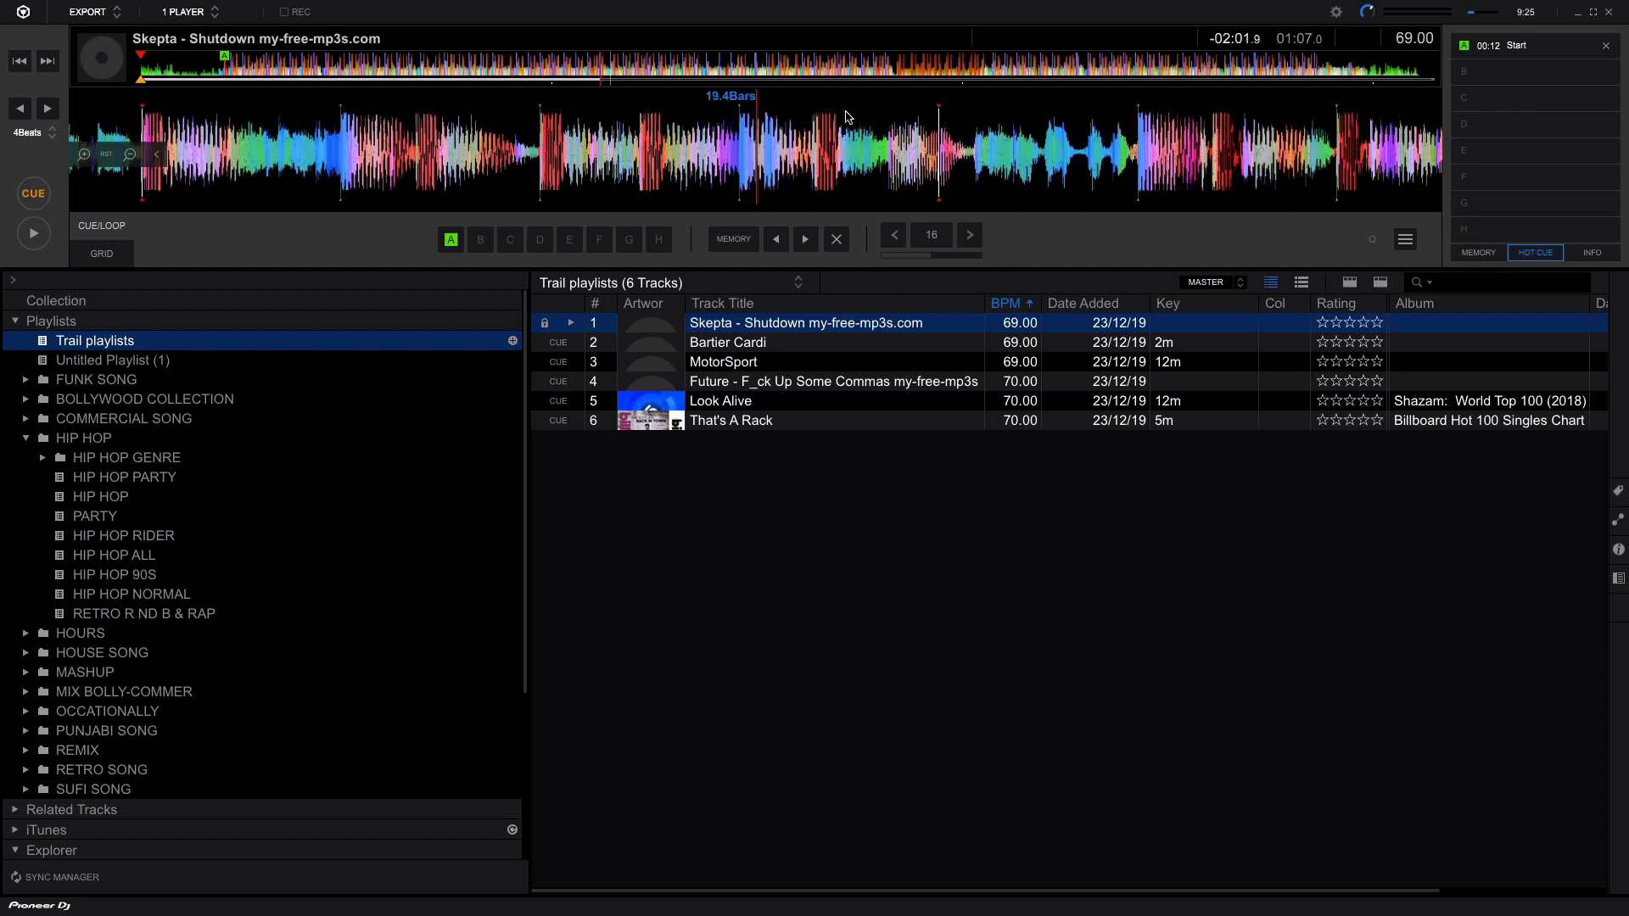
key(space)
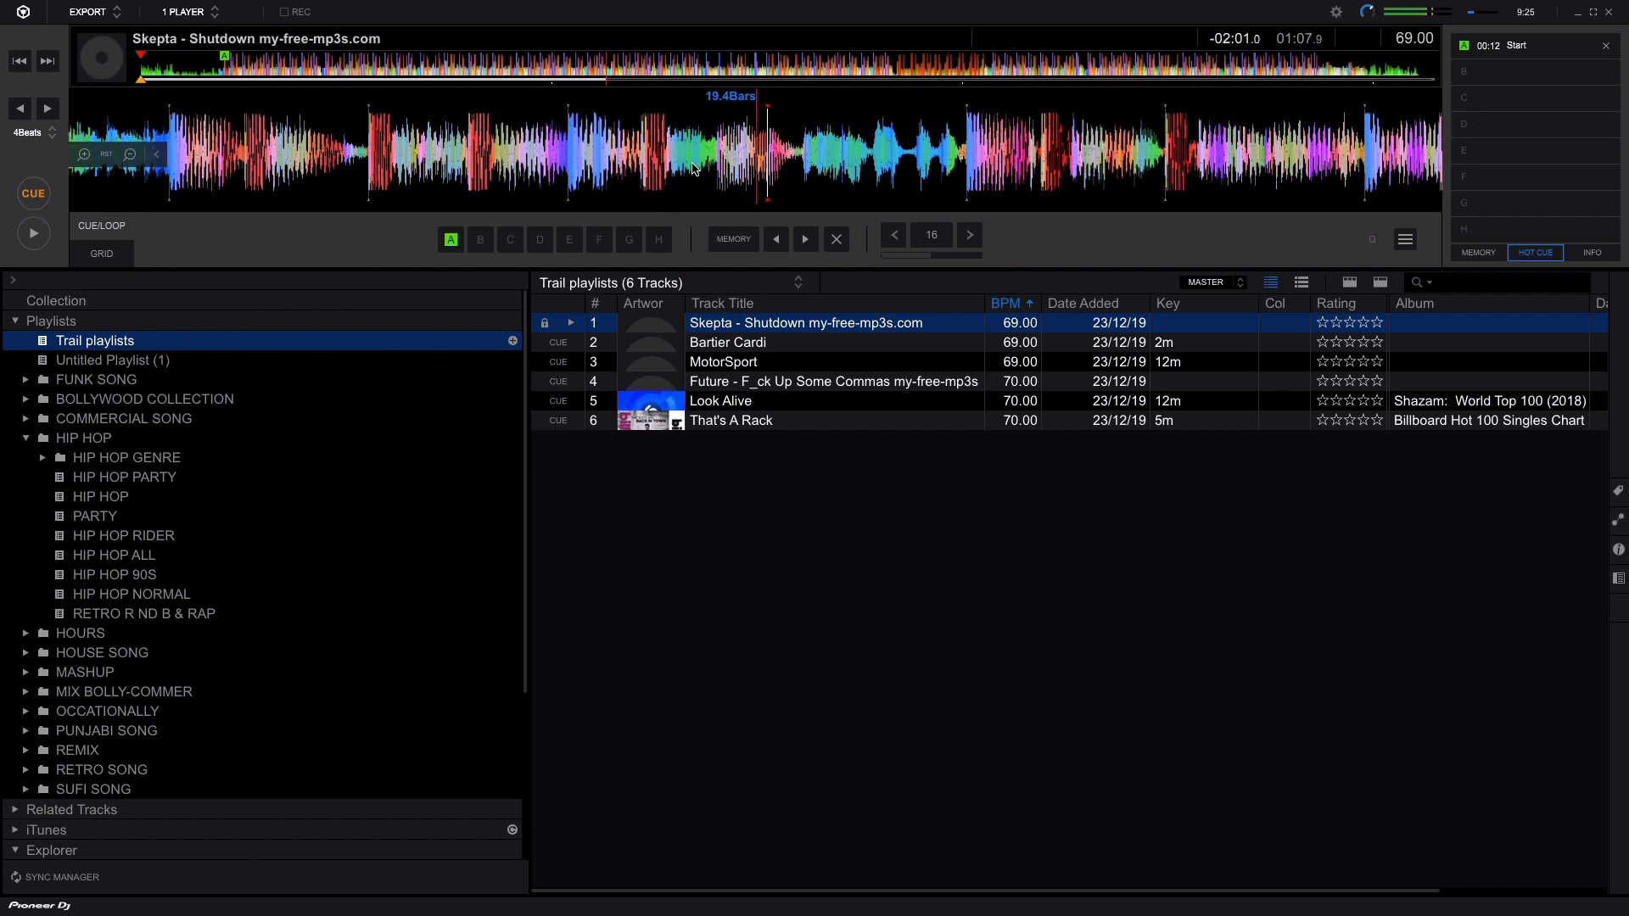
key(space)
drag(809, 177, 798, 177)
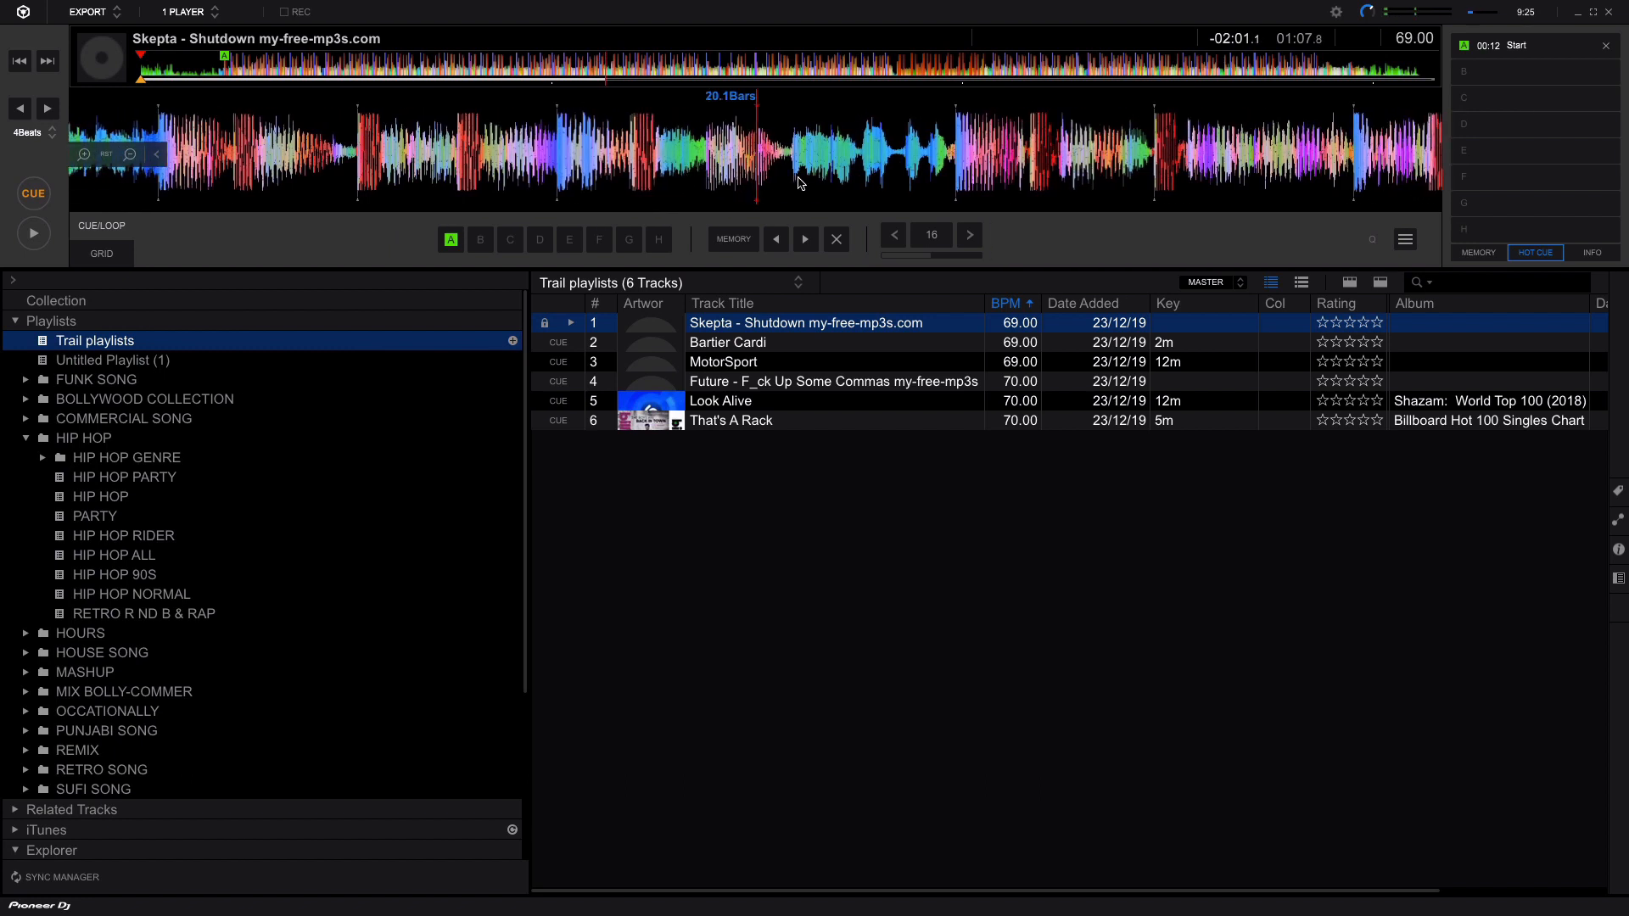
click(481, 239)
key(Return)
- Set a 16-beat loop from the downbeat at about 2:38.3 and store it as hot cue C
click(1224, 66)
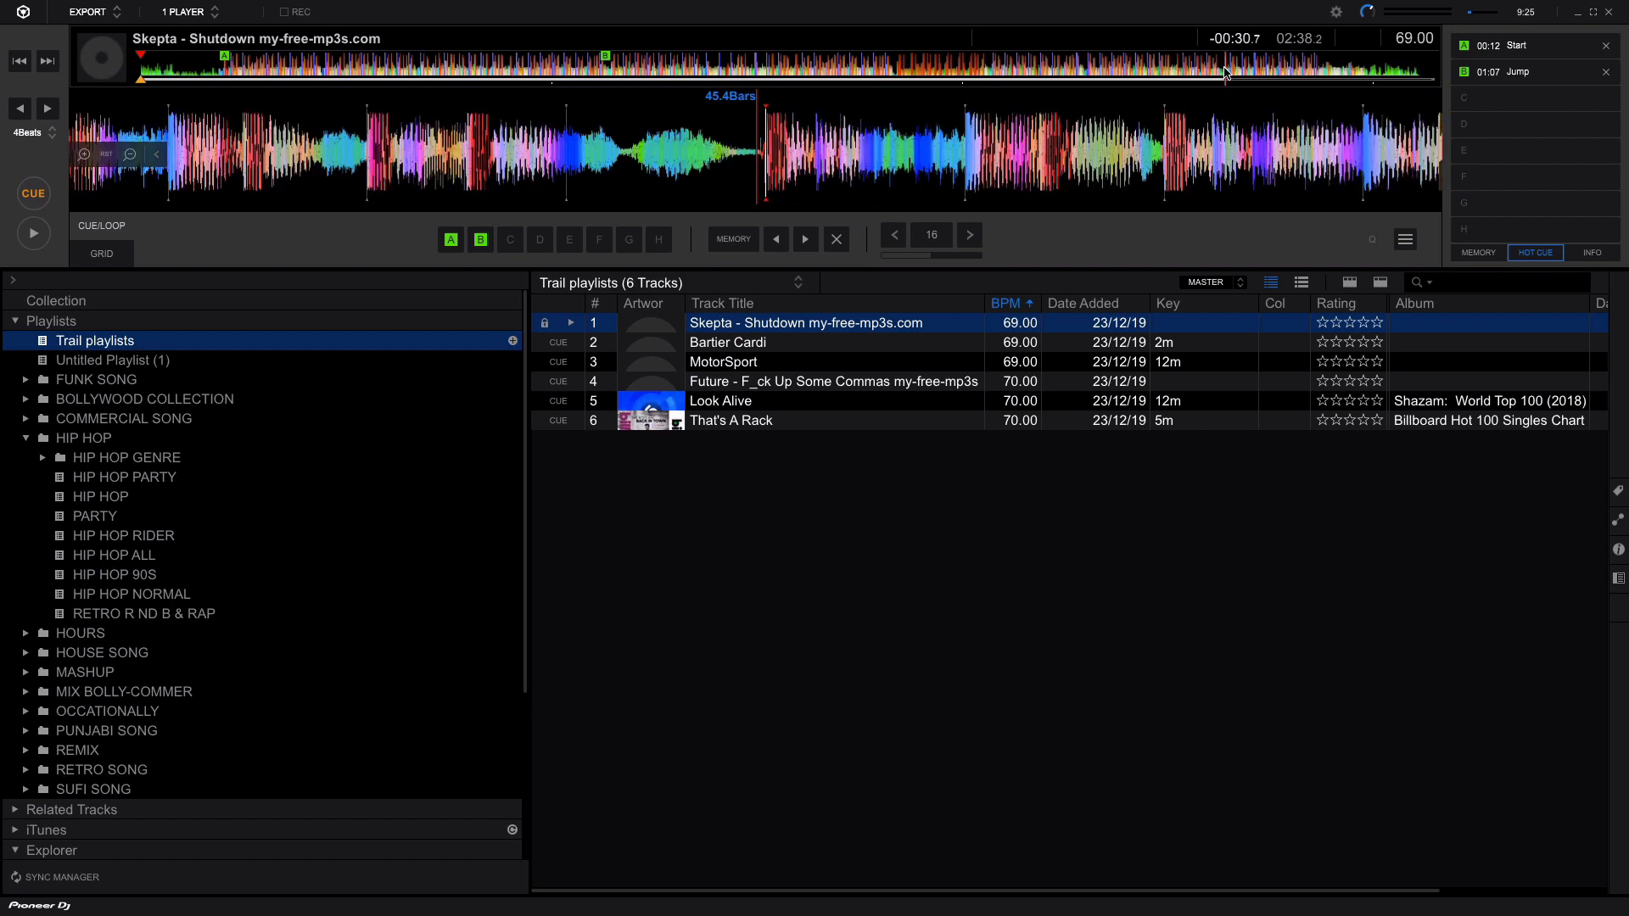
click(1207, 68)
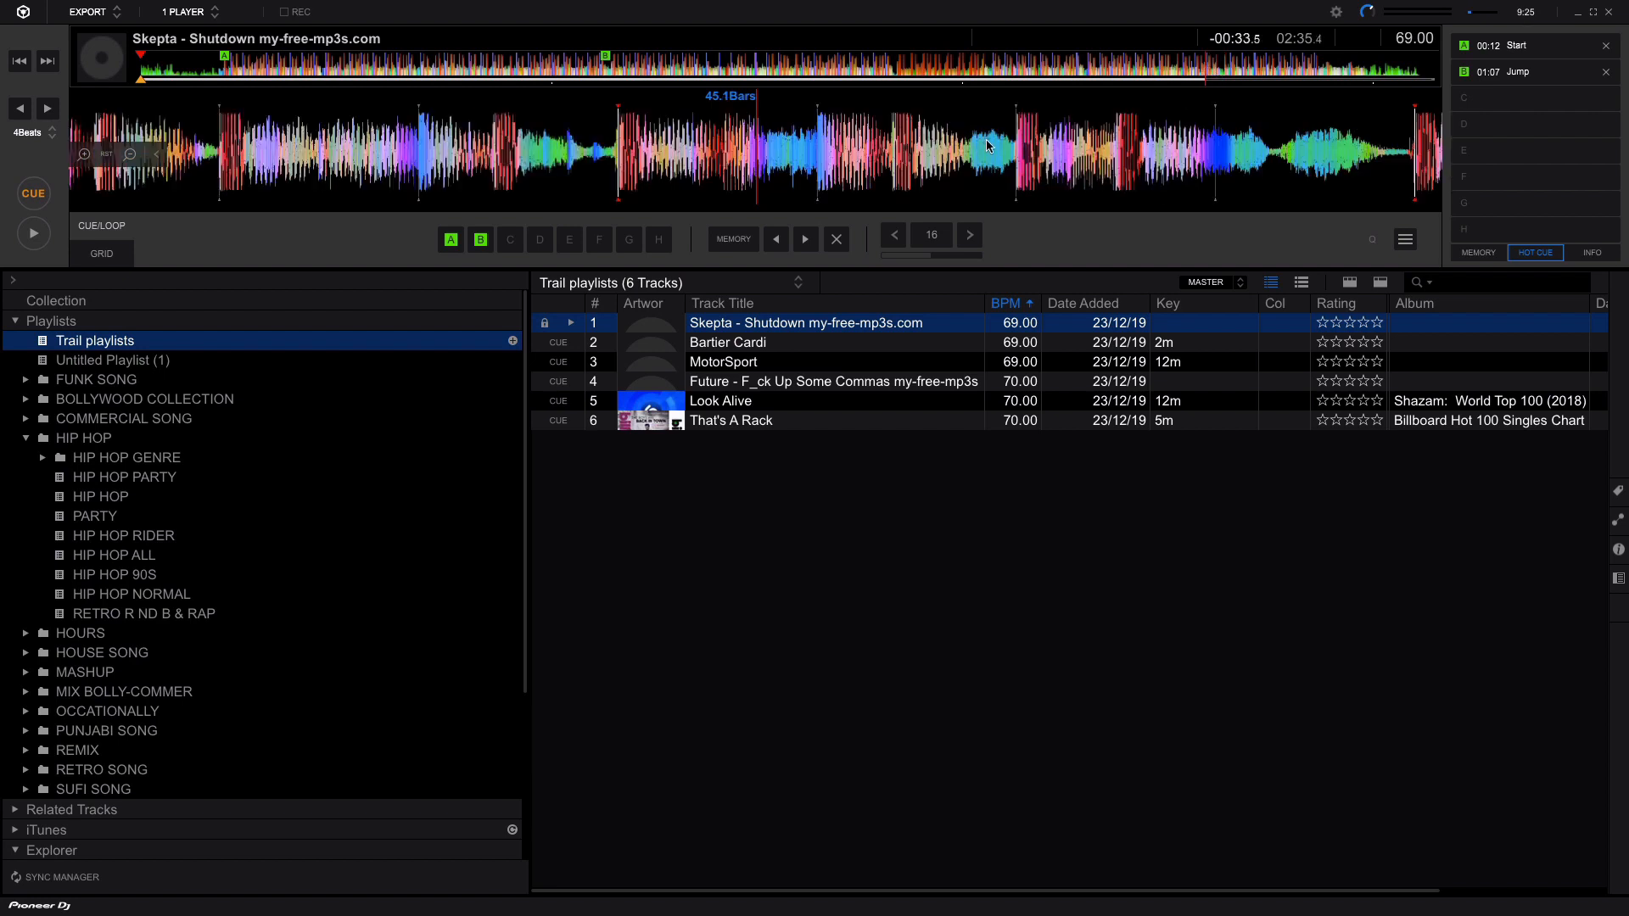
drag(993, 146, 1115, 136)
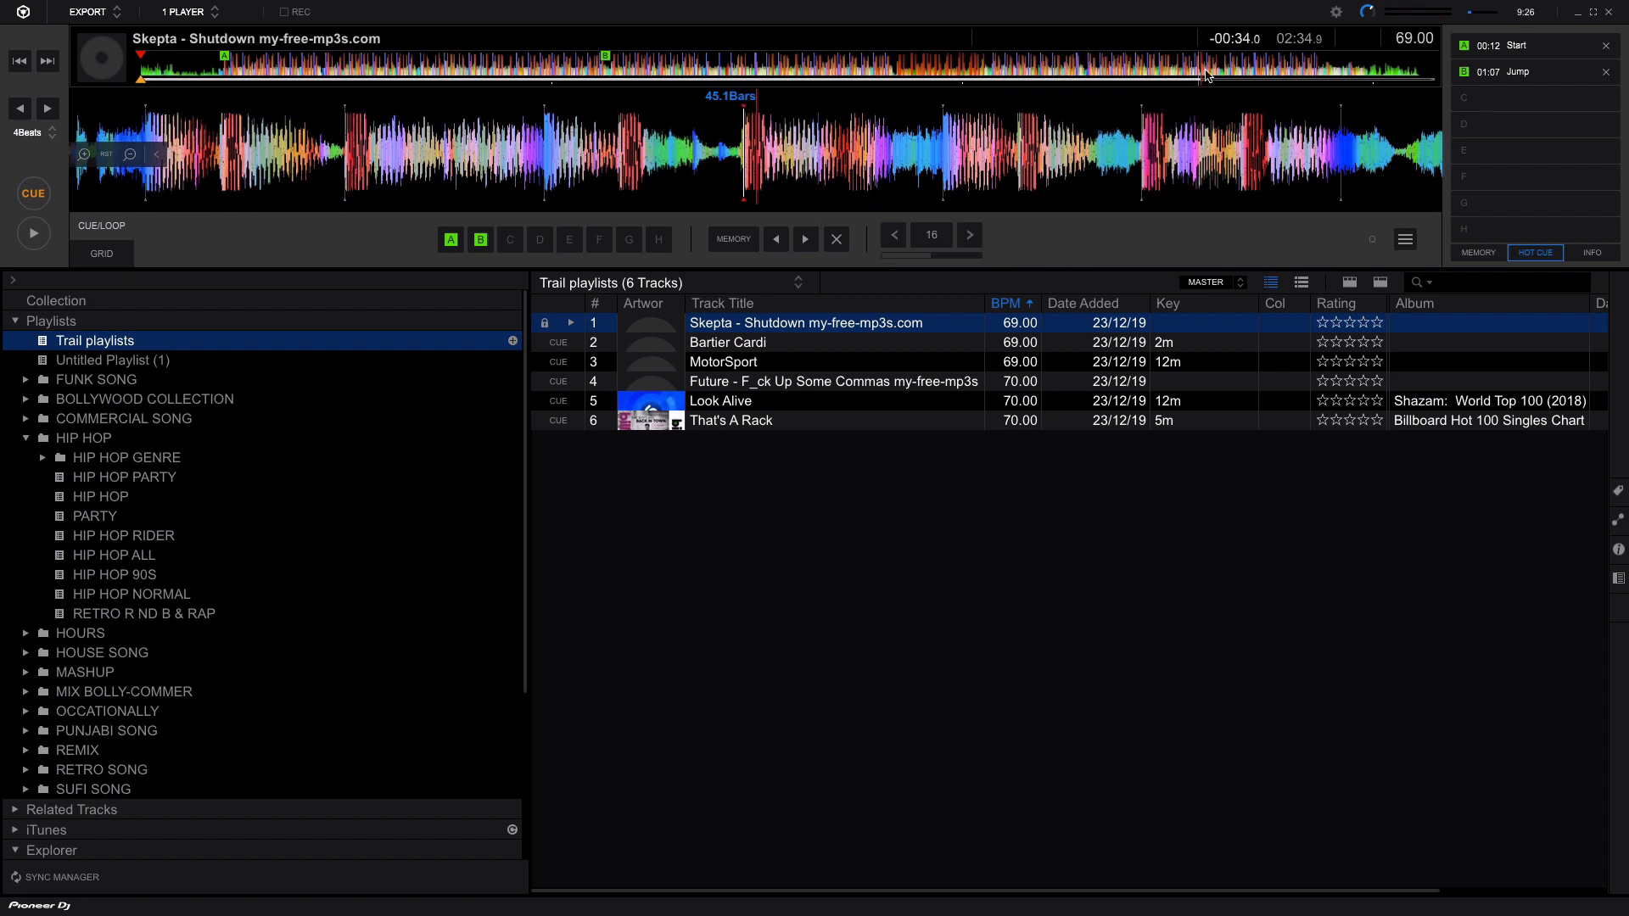
click(1224, 66)
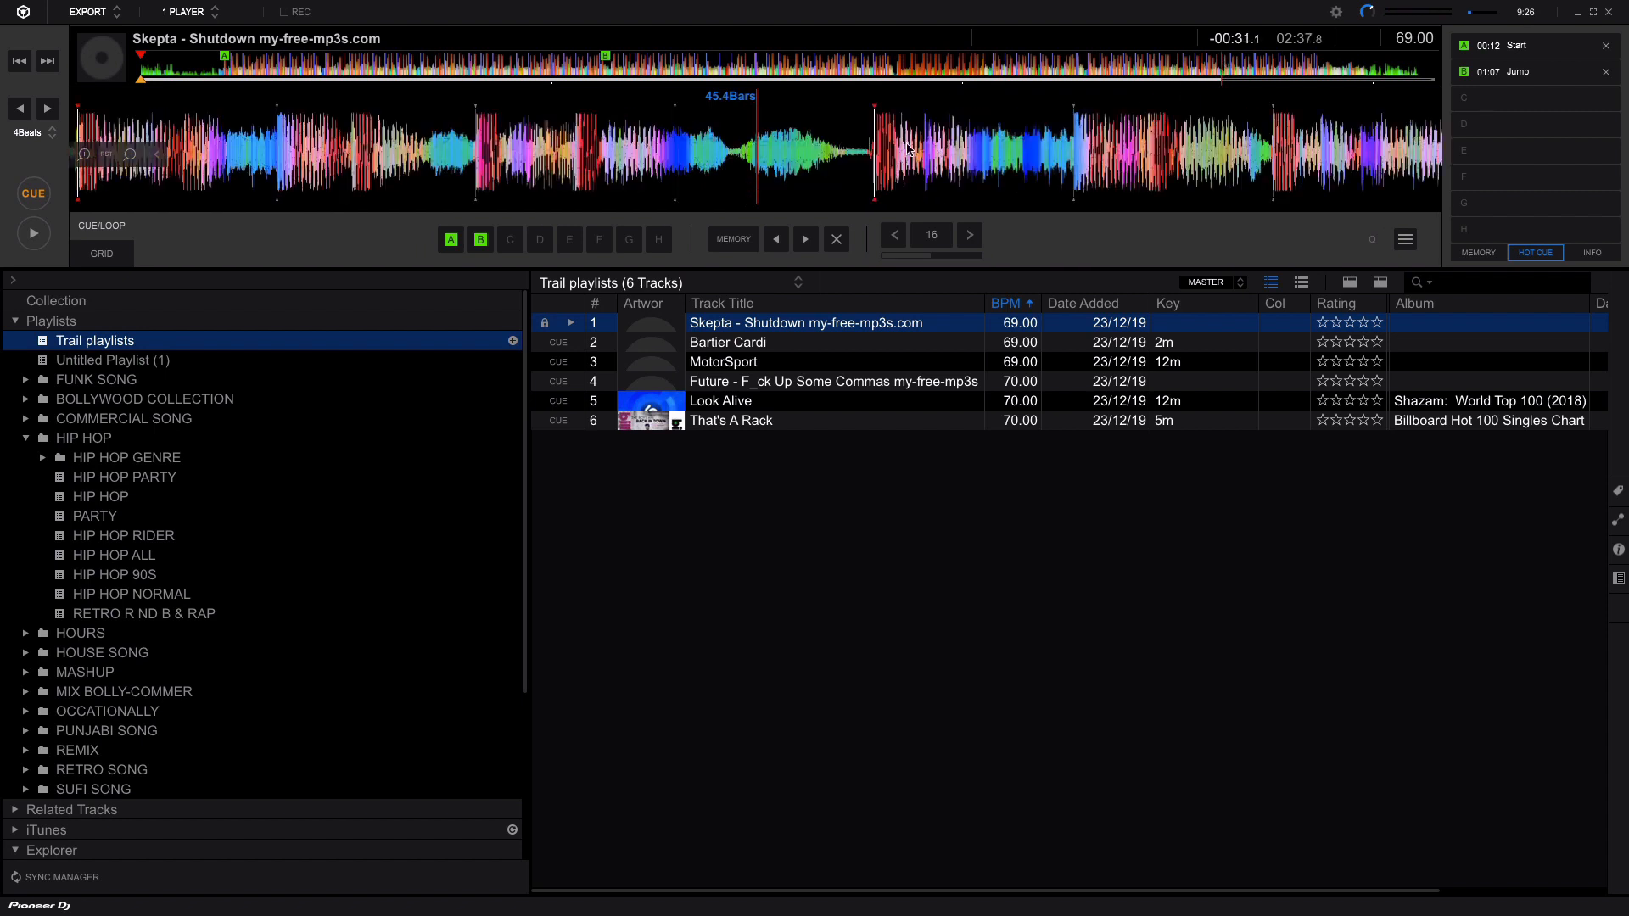
drag(904, 149, 791, 140)
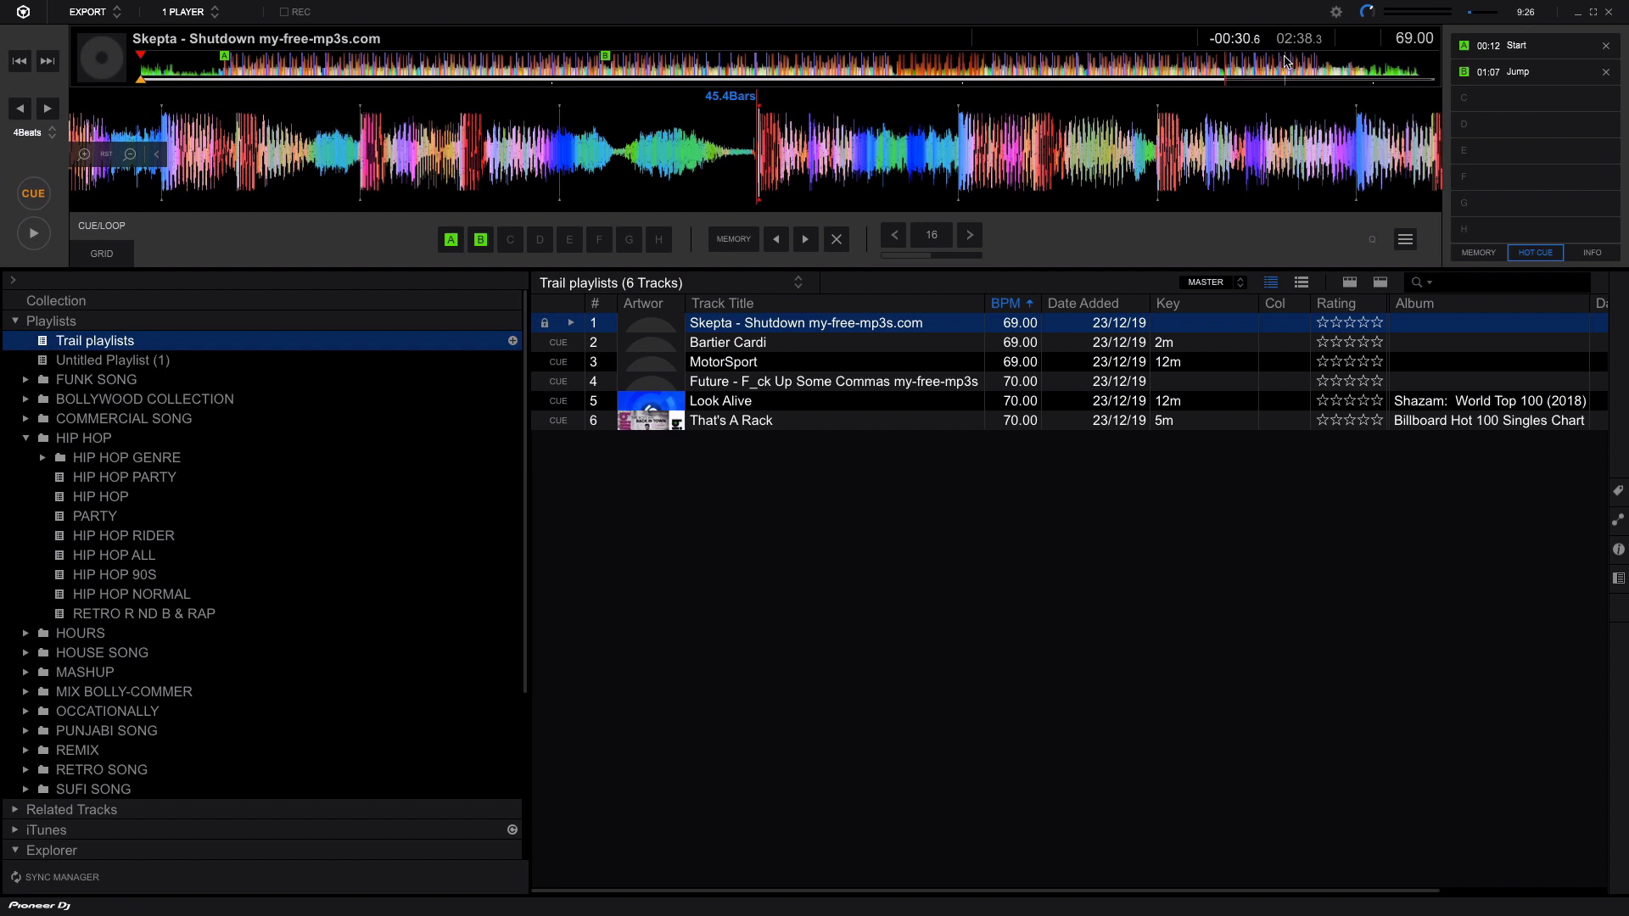
click(932, 244)
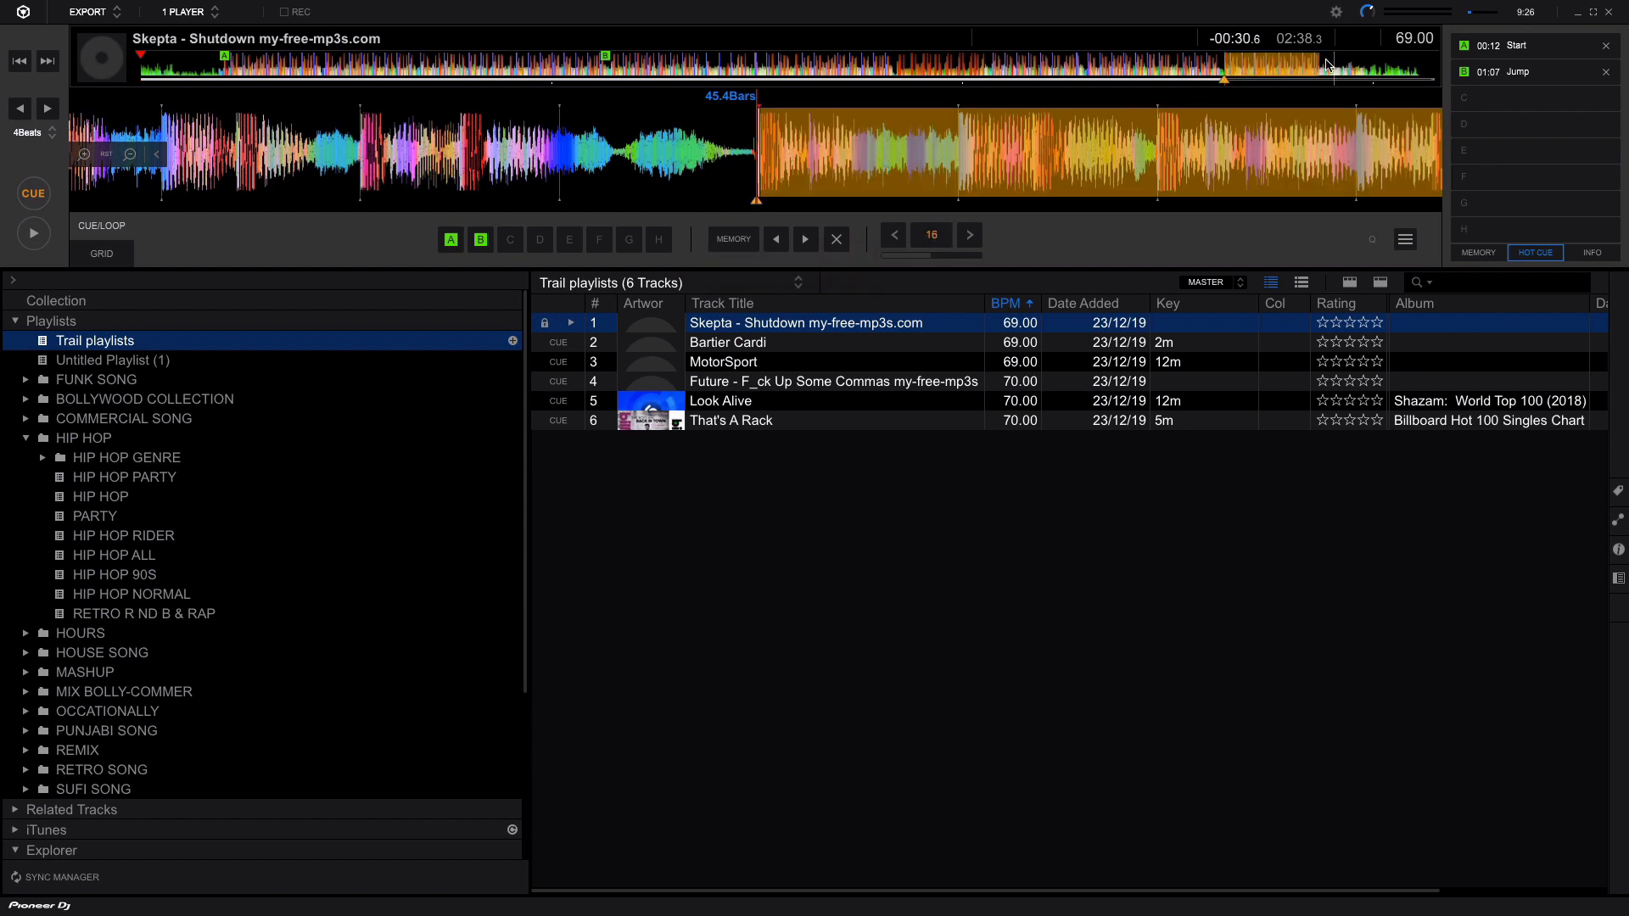
click(509, 241)
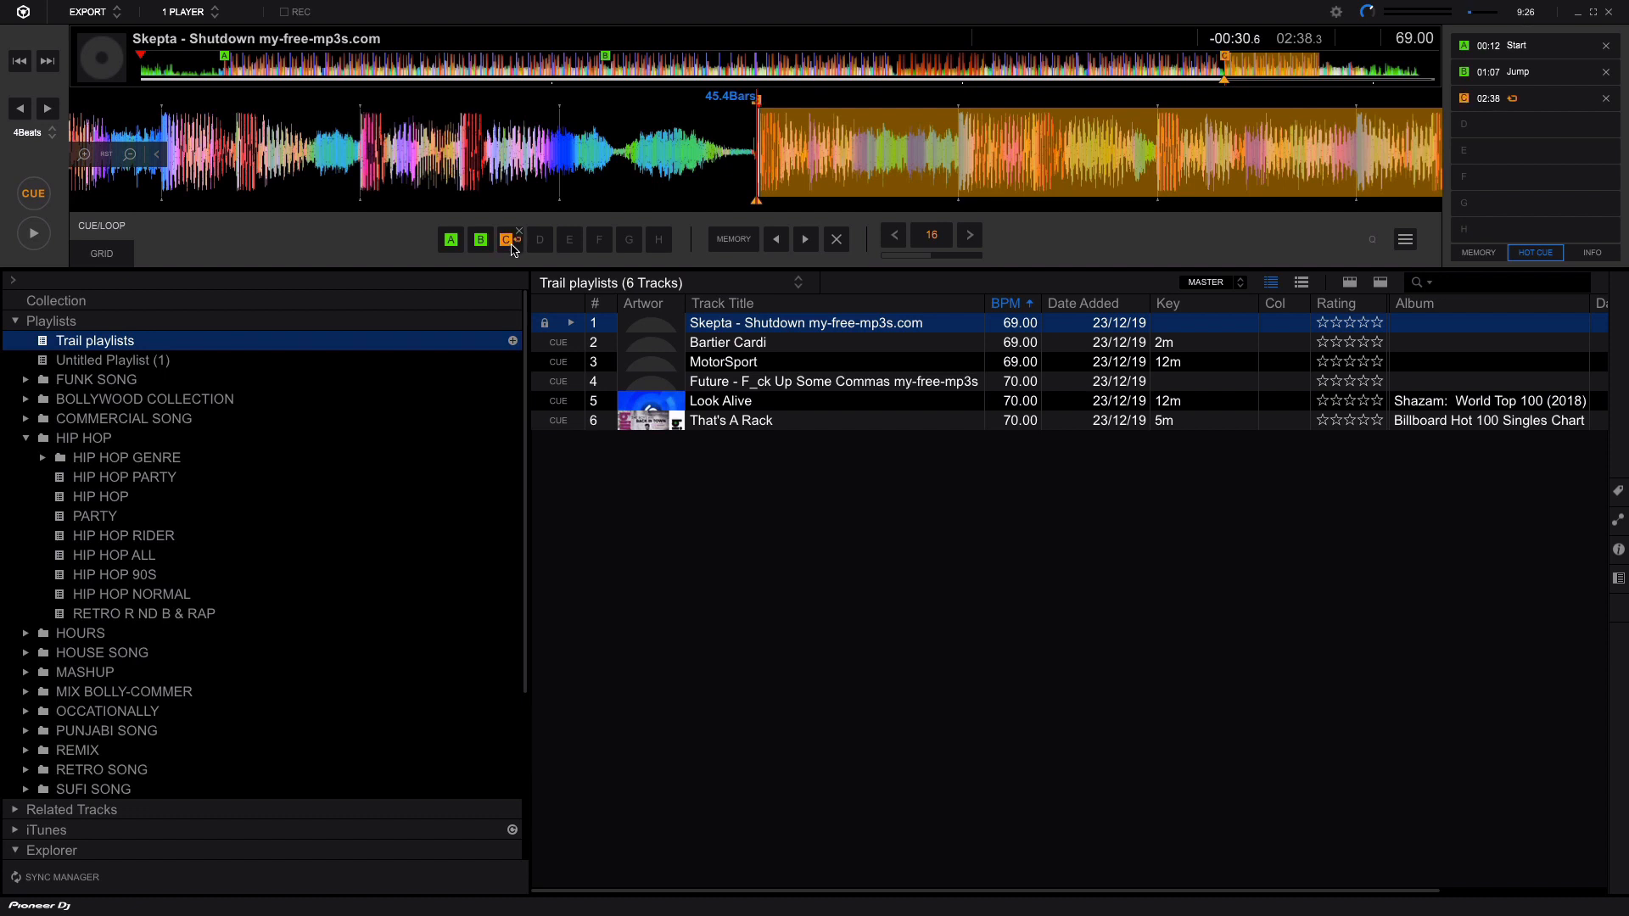
- Name the hot cue C loop "Mix after 1 time"
click(1523, 102)
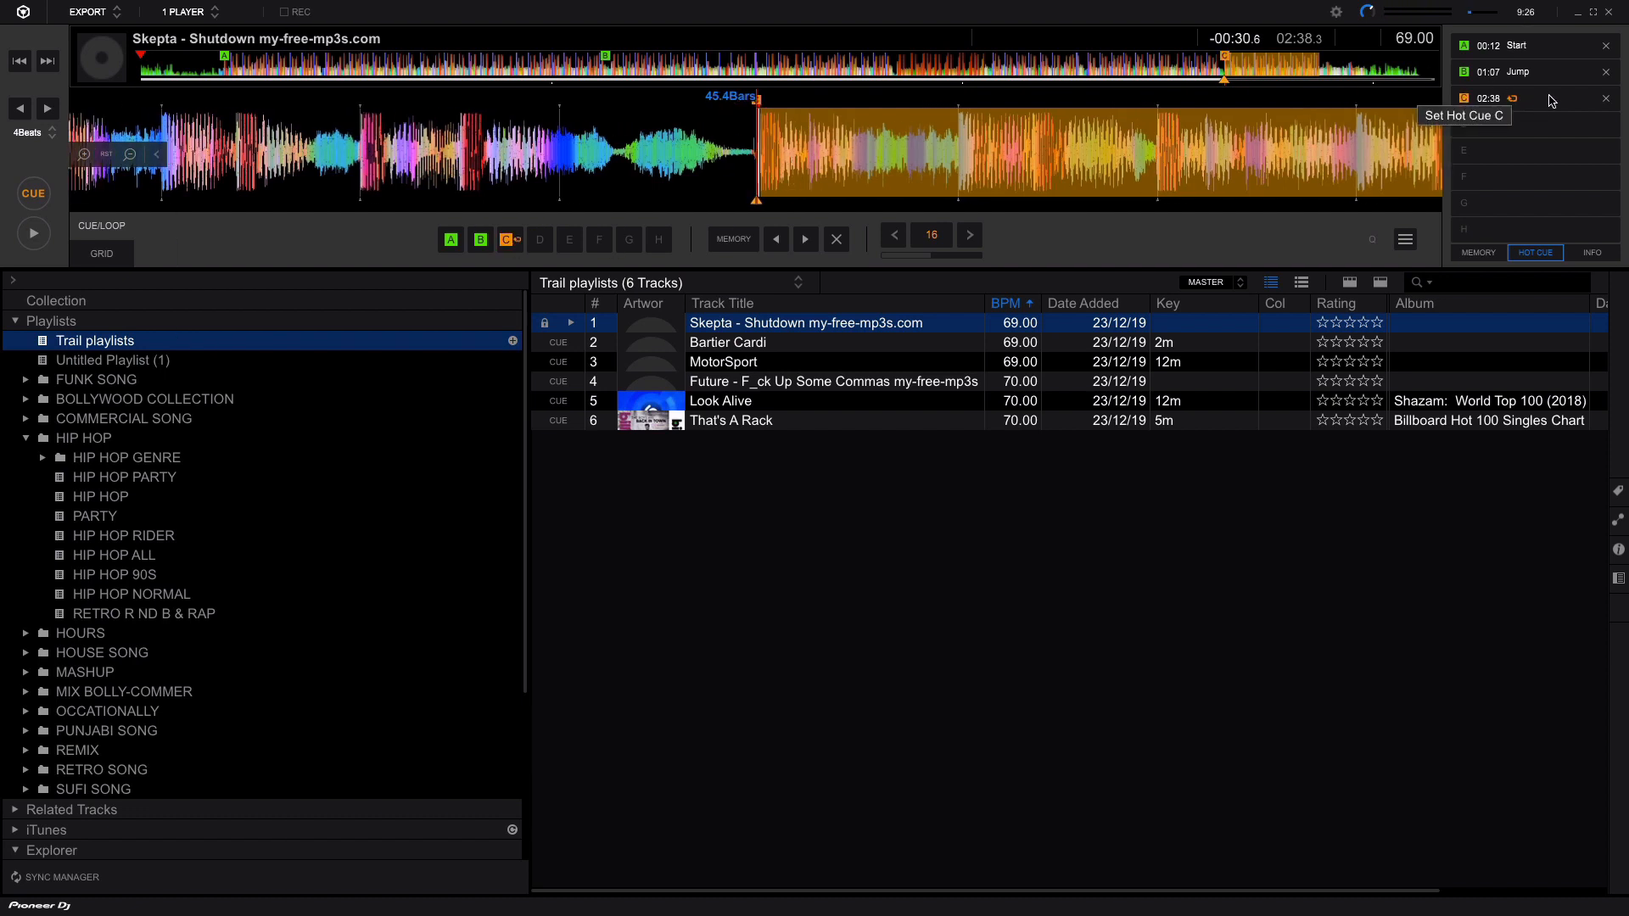
double_click(1551, 99)
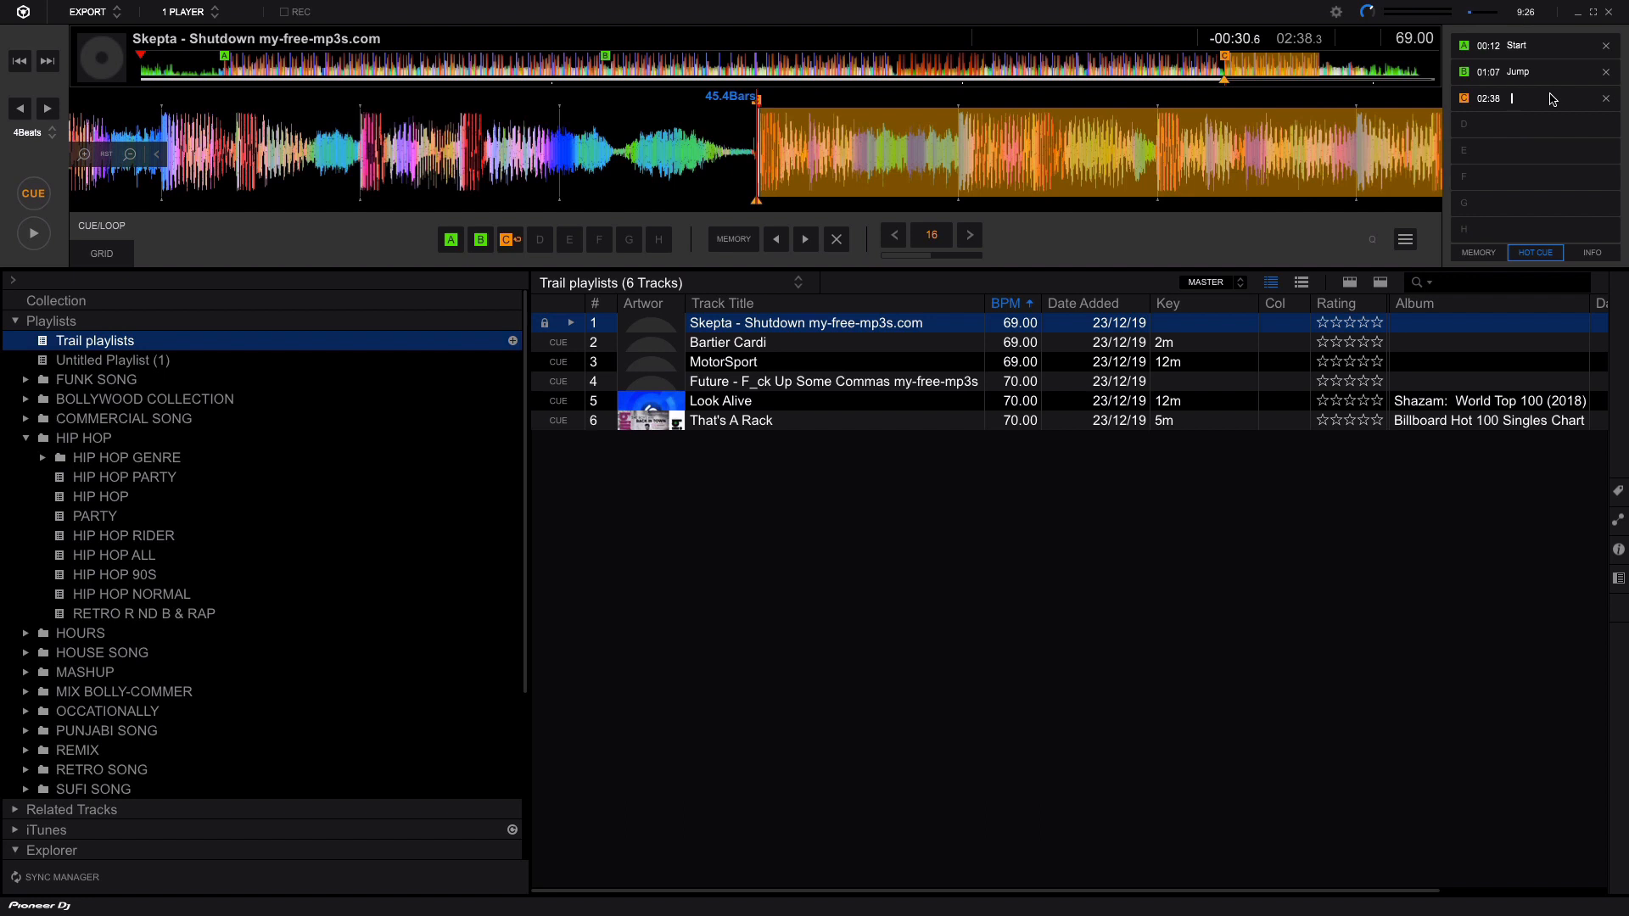
text(Mix after 1 time)
key(Return)
- Export the Trail playlists playlist to the DJ INDIANA4 device and accept the hot cue compatibility notice
click(328, 345)
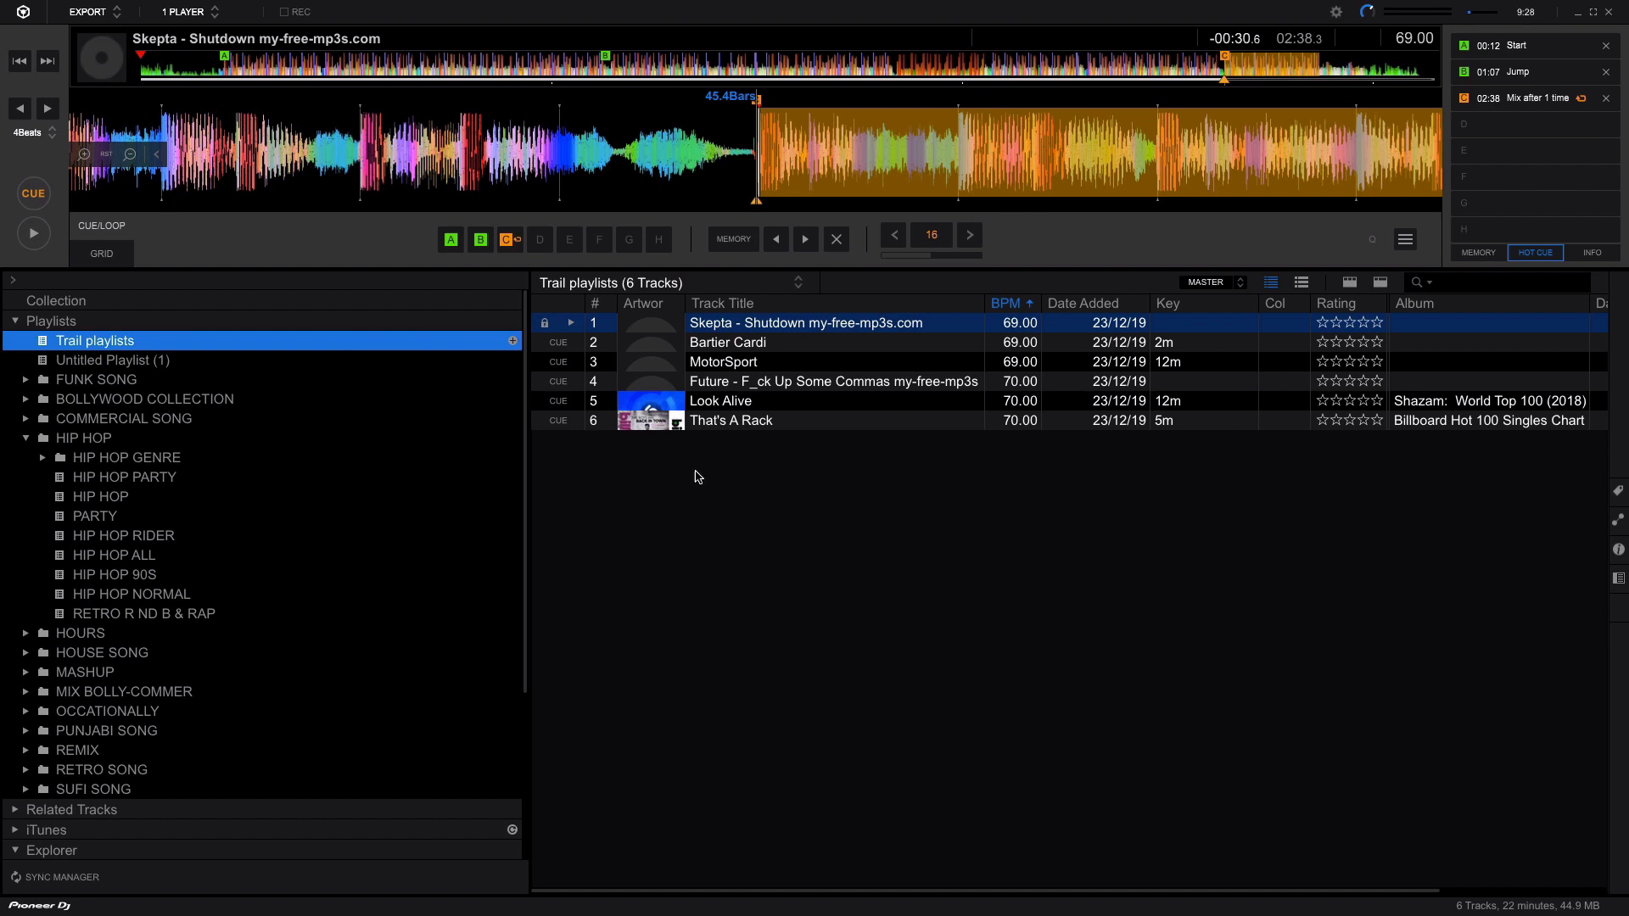
click(127, 348)
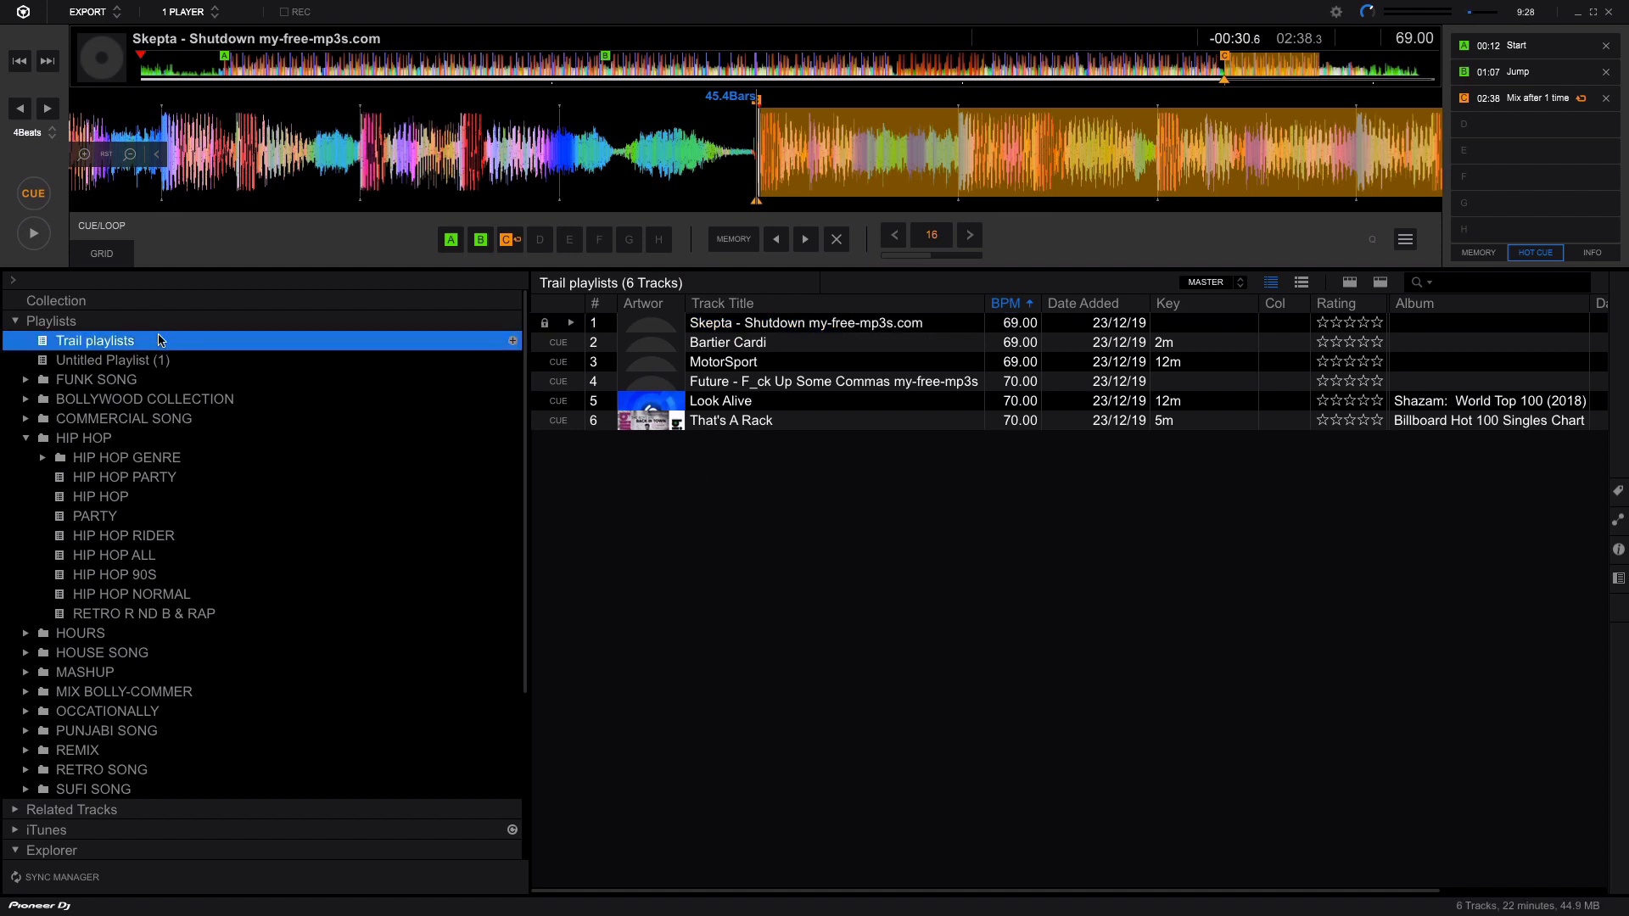
right_click(160, 339)
mouse_move(204, 347)
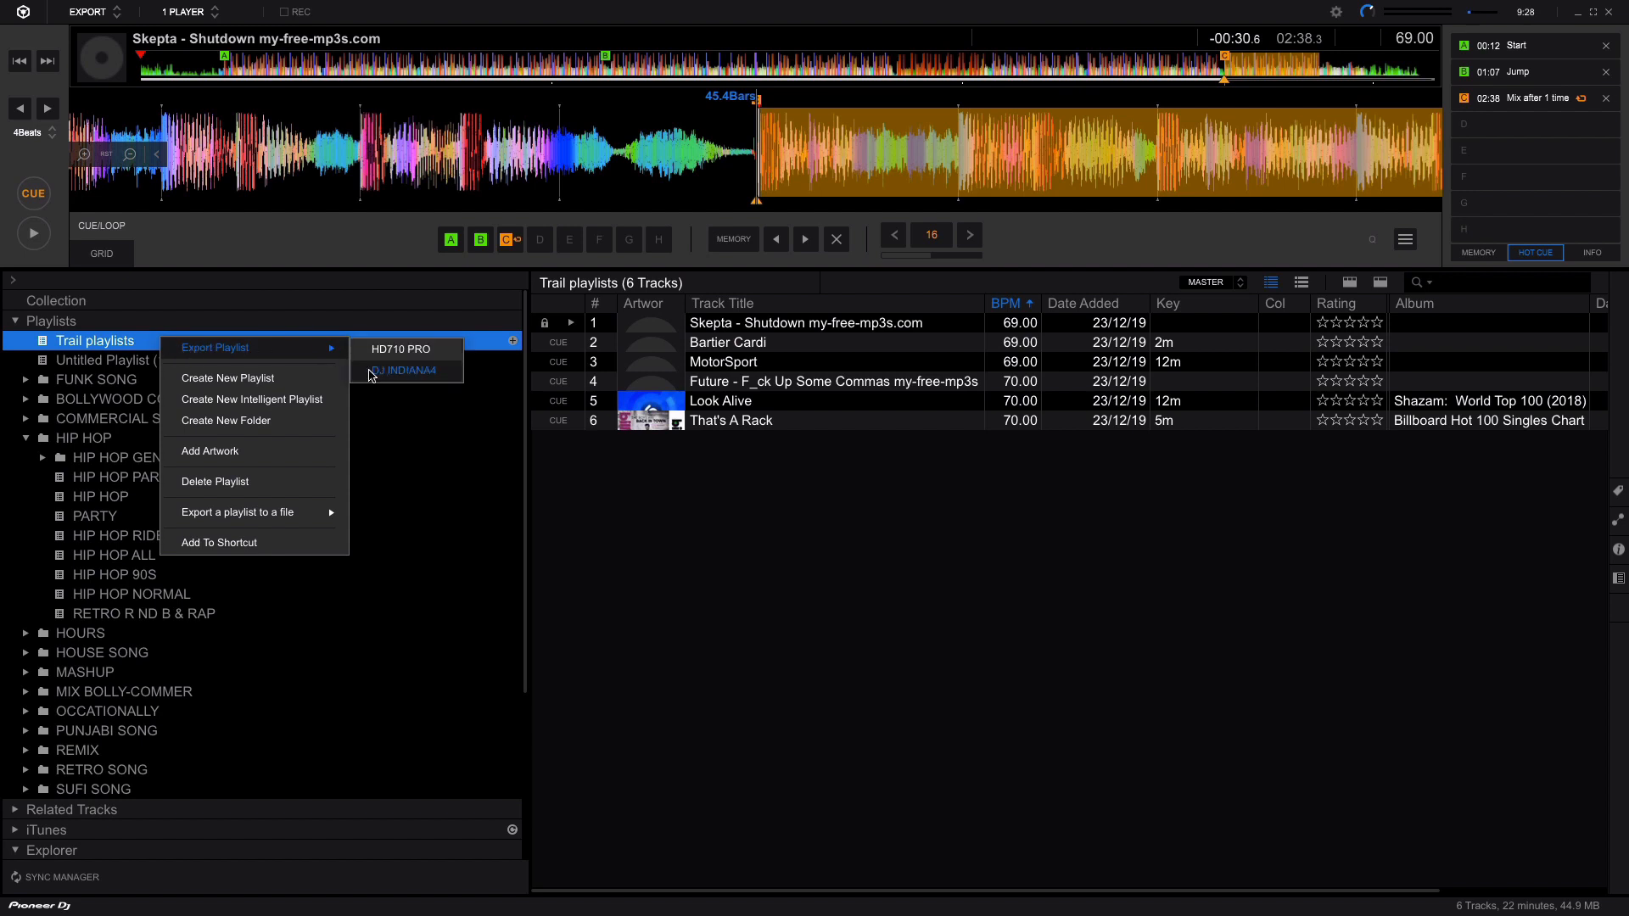
click(407, 375)
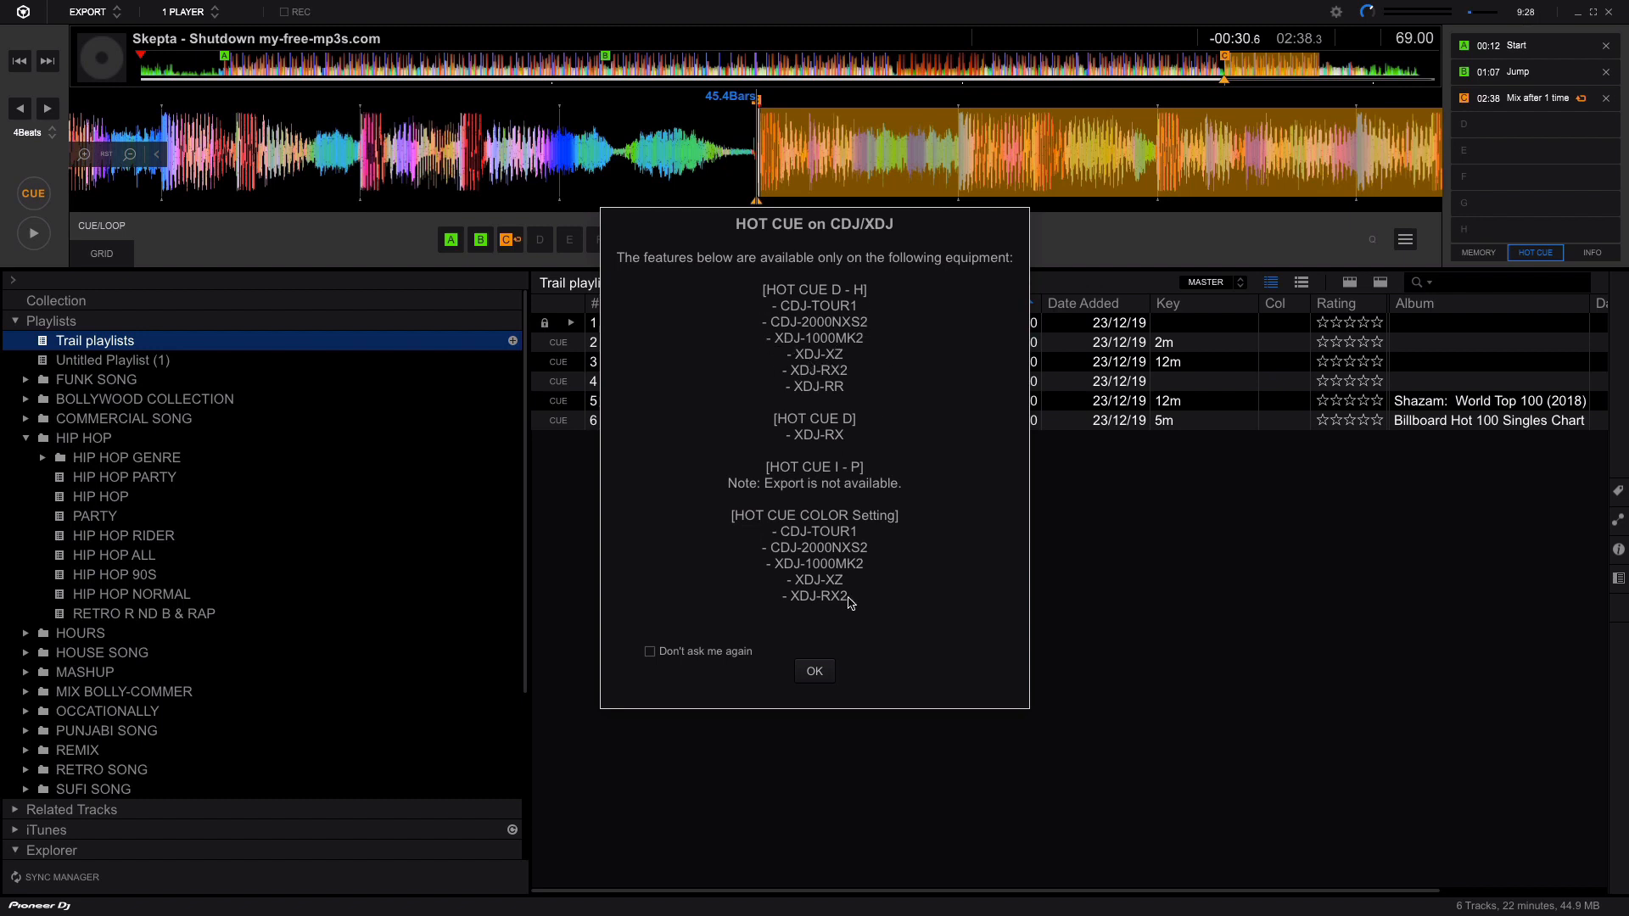
click(827, 672)
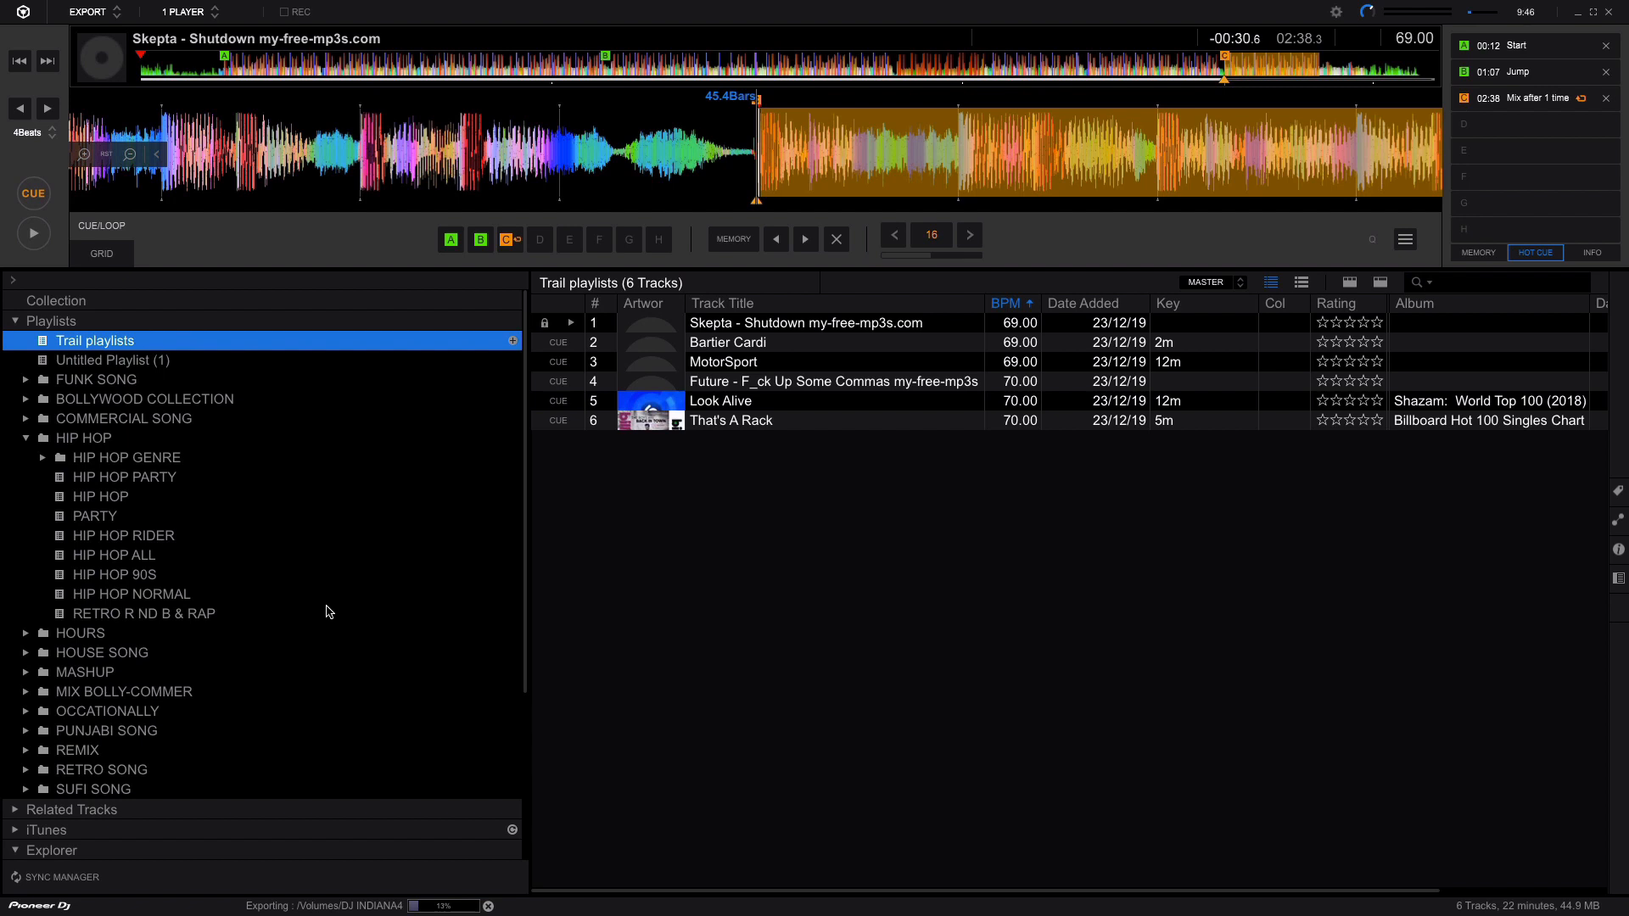
- Examine the PIONEER folder's contents on the DJ INDIANA4 drive in the Explorer tree, and collapse the folder again
scroll(329, 612, down, 2)
scroll(329, 611, down, 1)
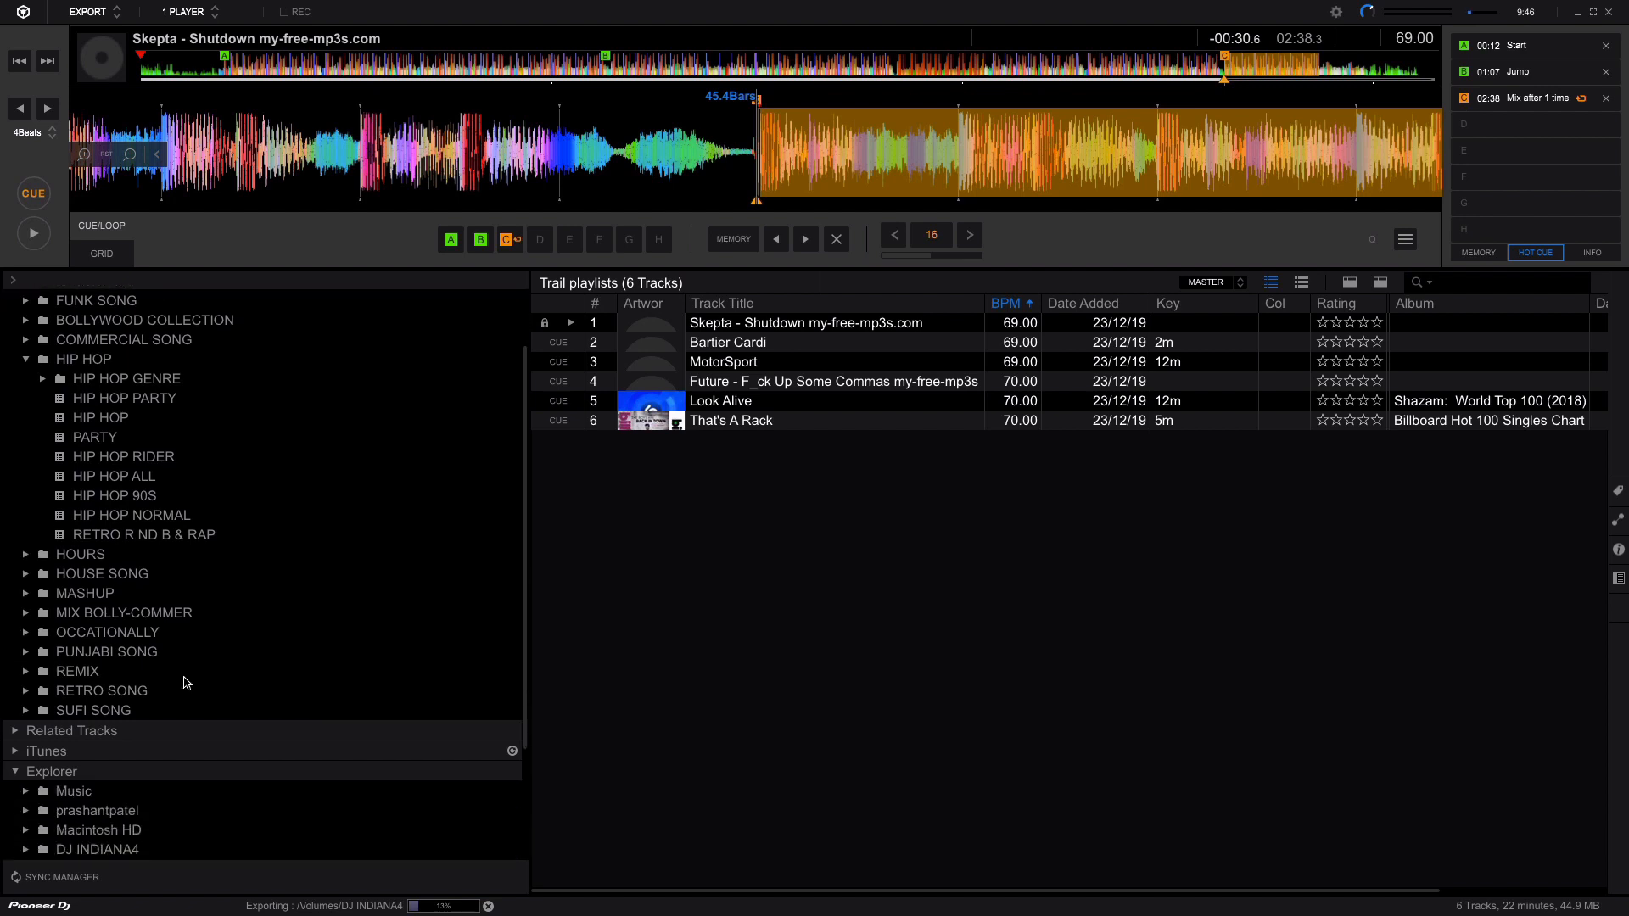
scroll(184, 675, down, 1)
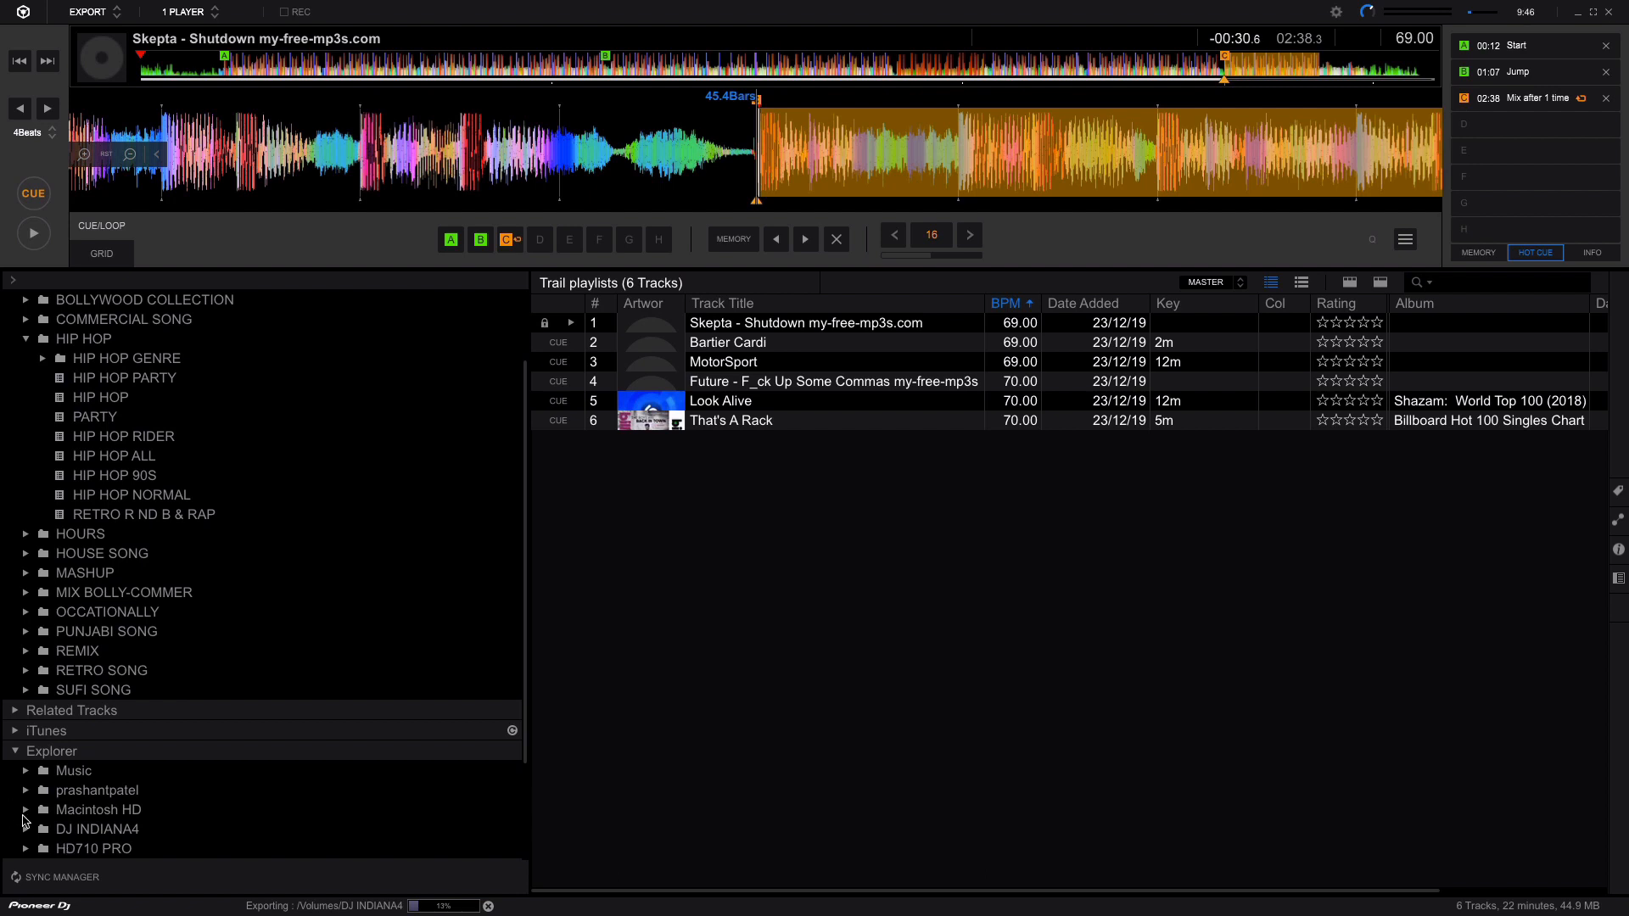
click(25, 830)
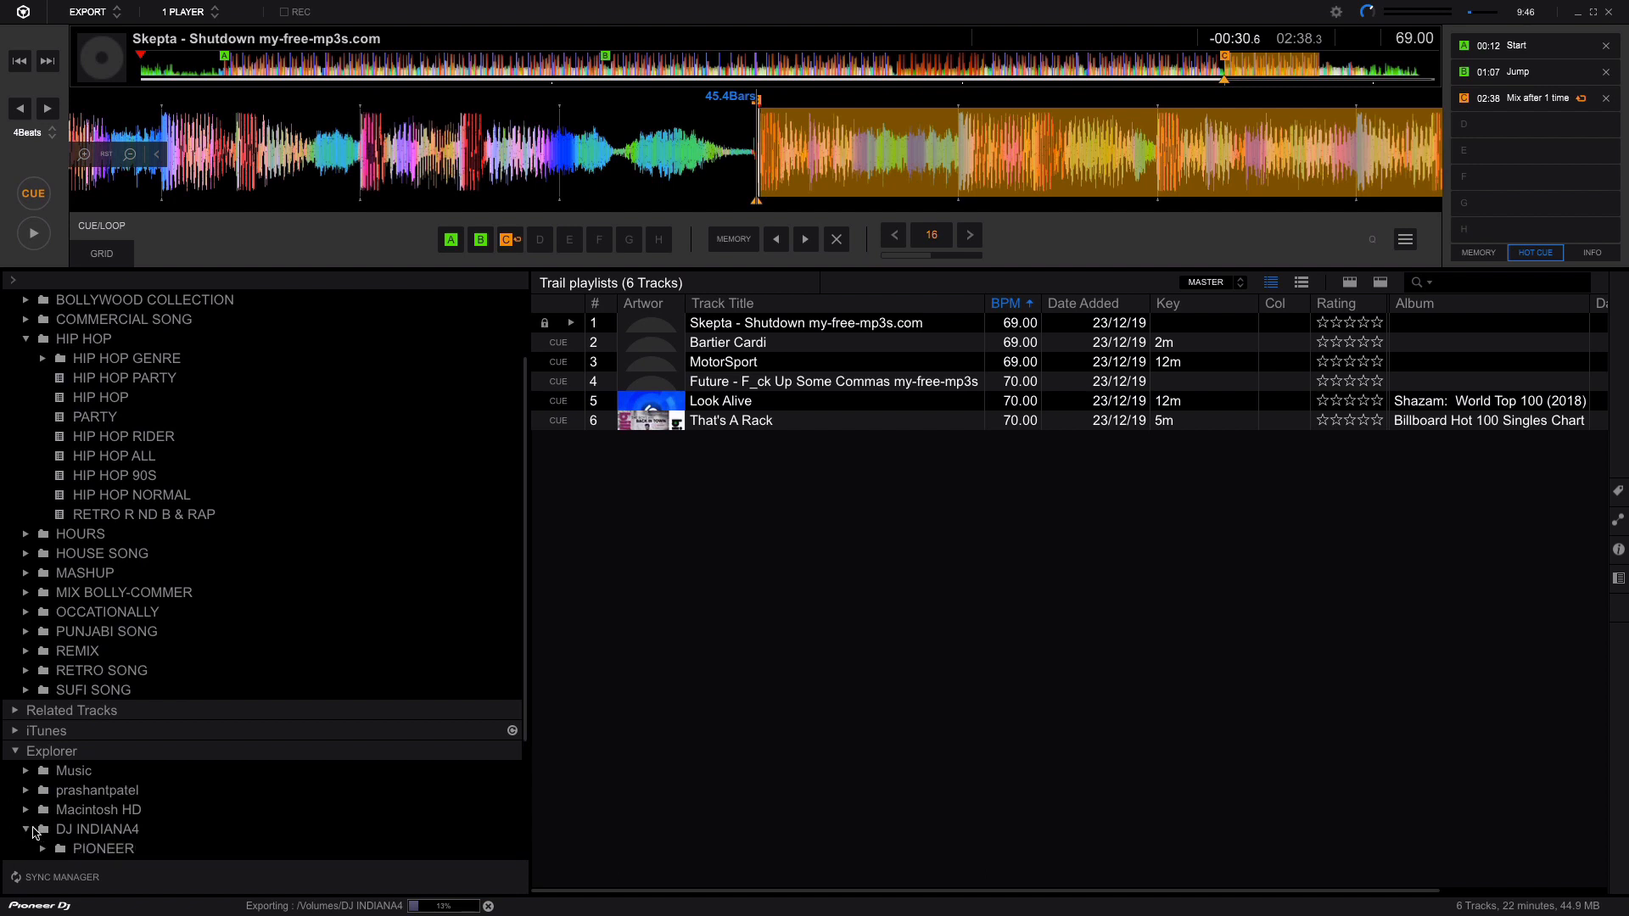
scroll(28, 835, down, 2)
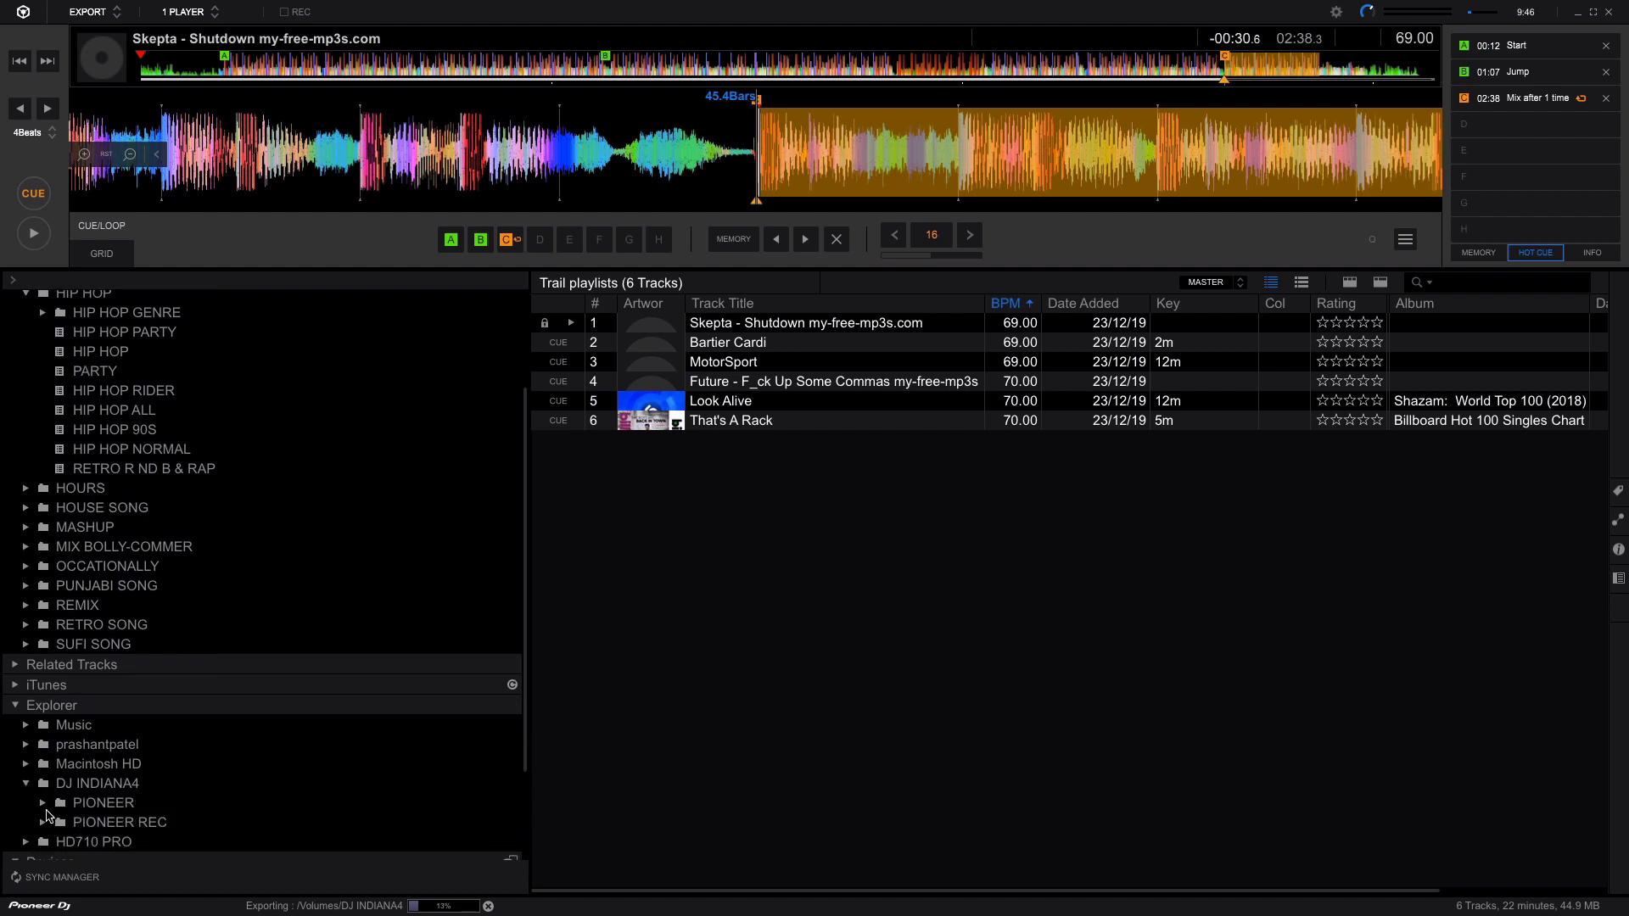
click(43, 802)
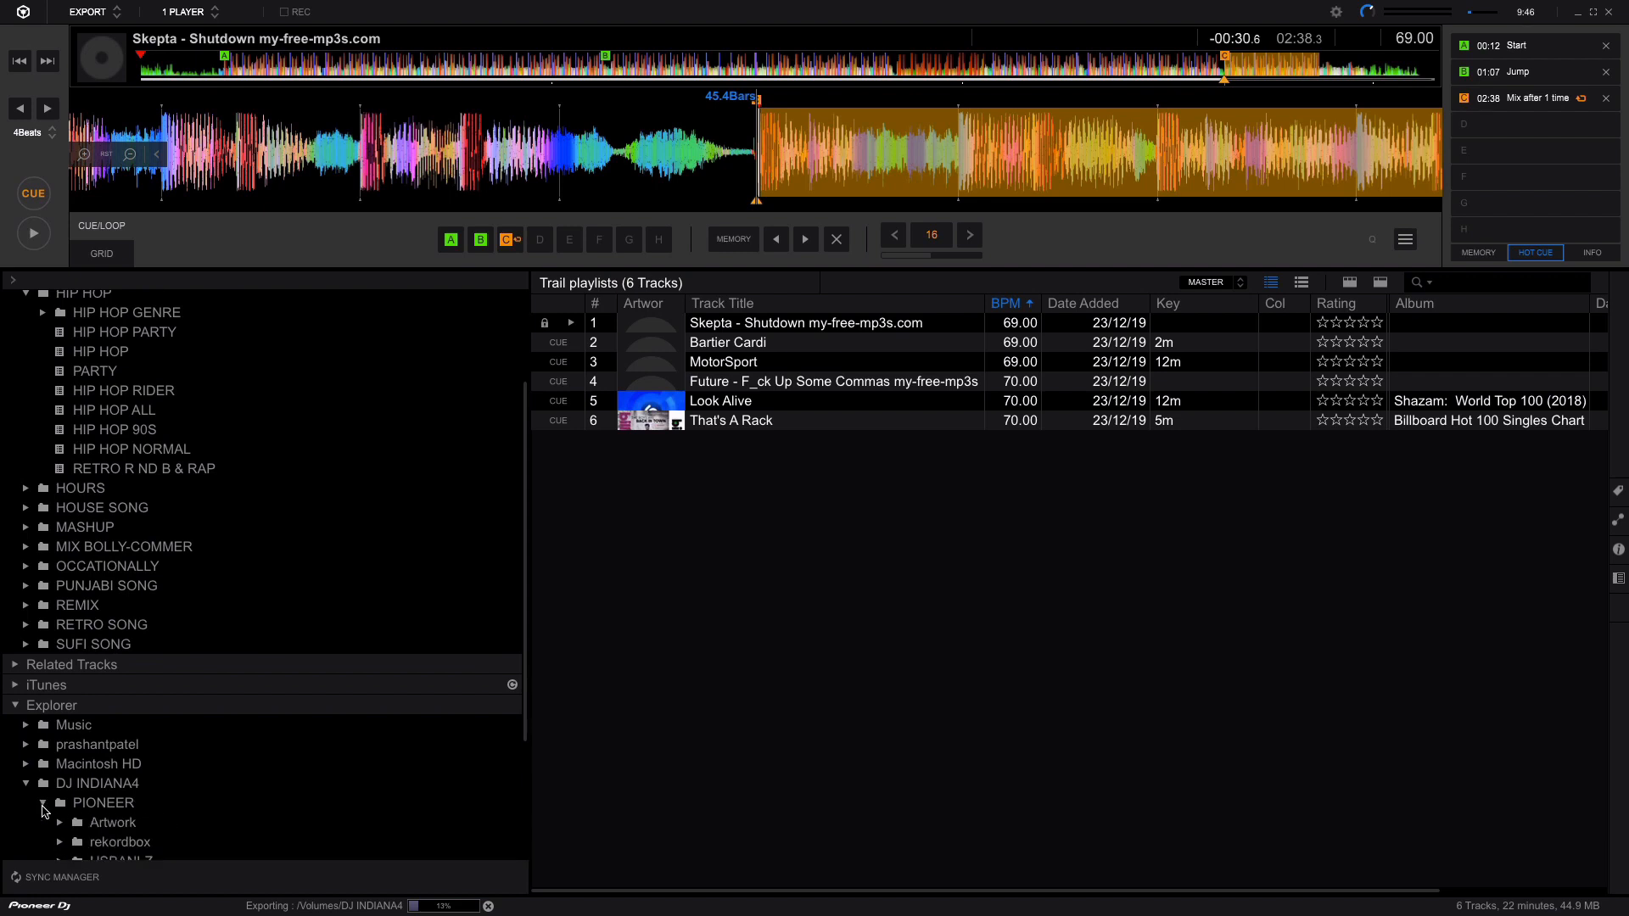
scroll(44, 810, down, 3)
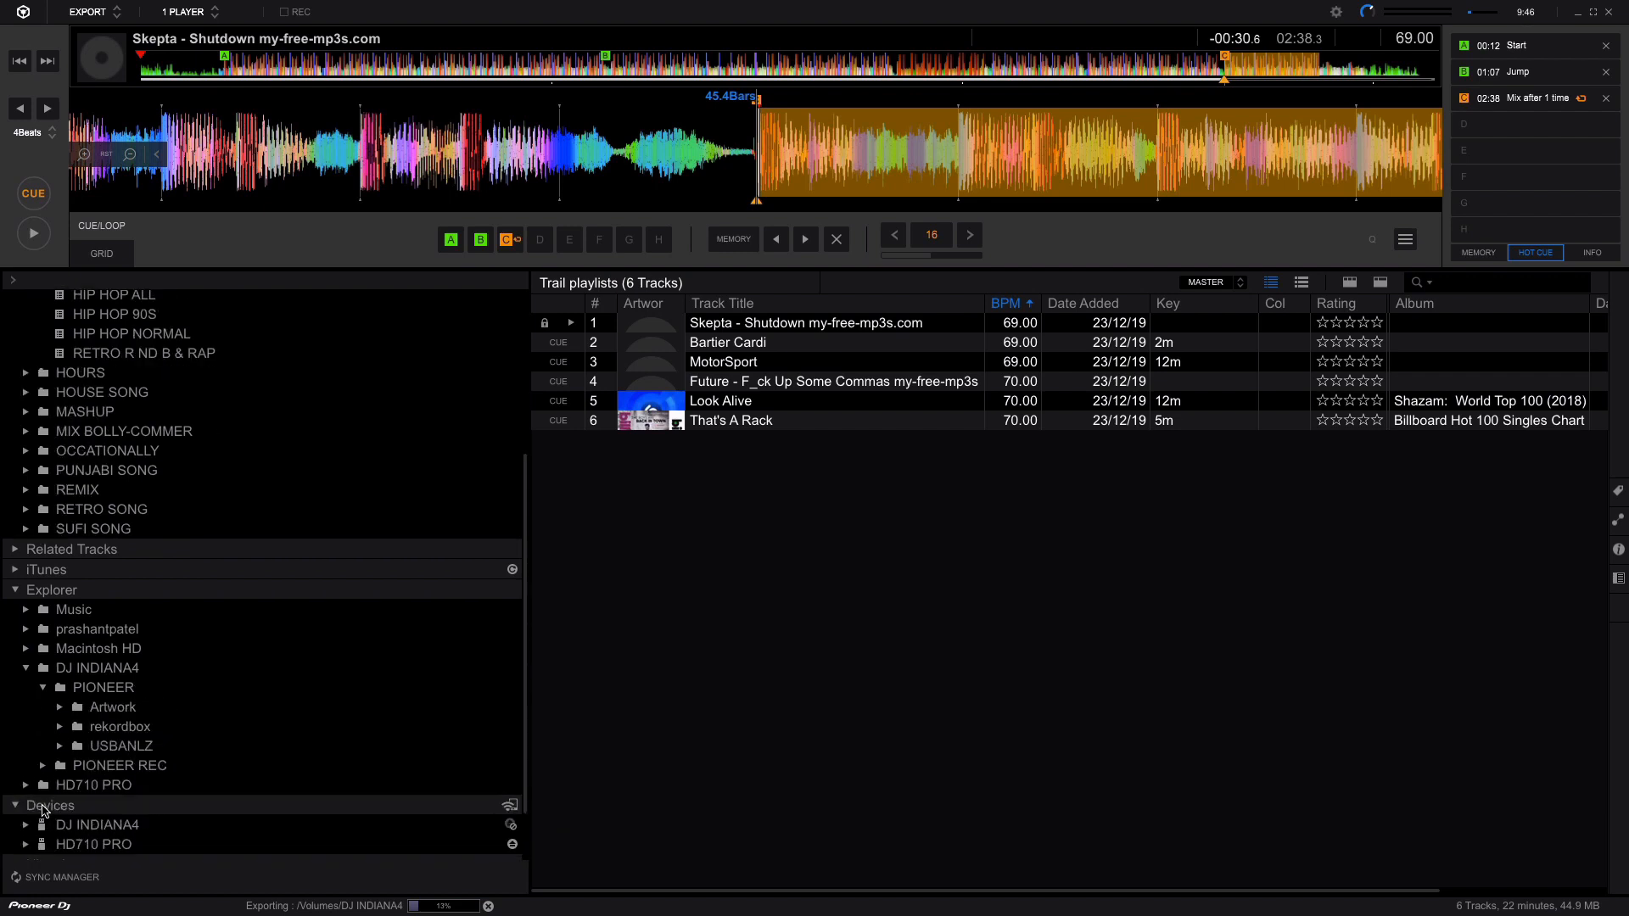
click(45, 689)
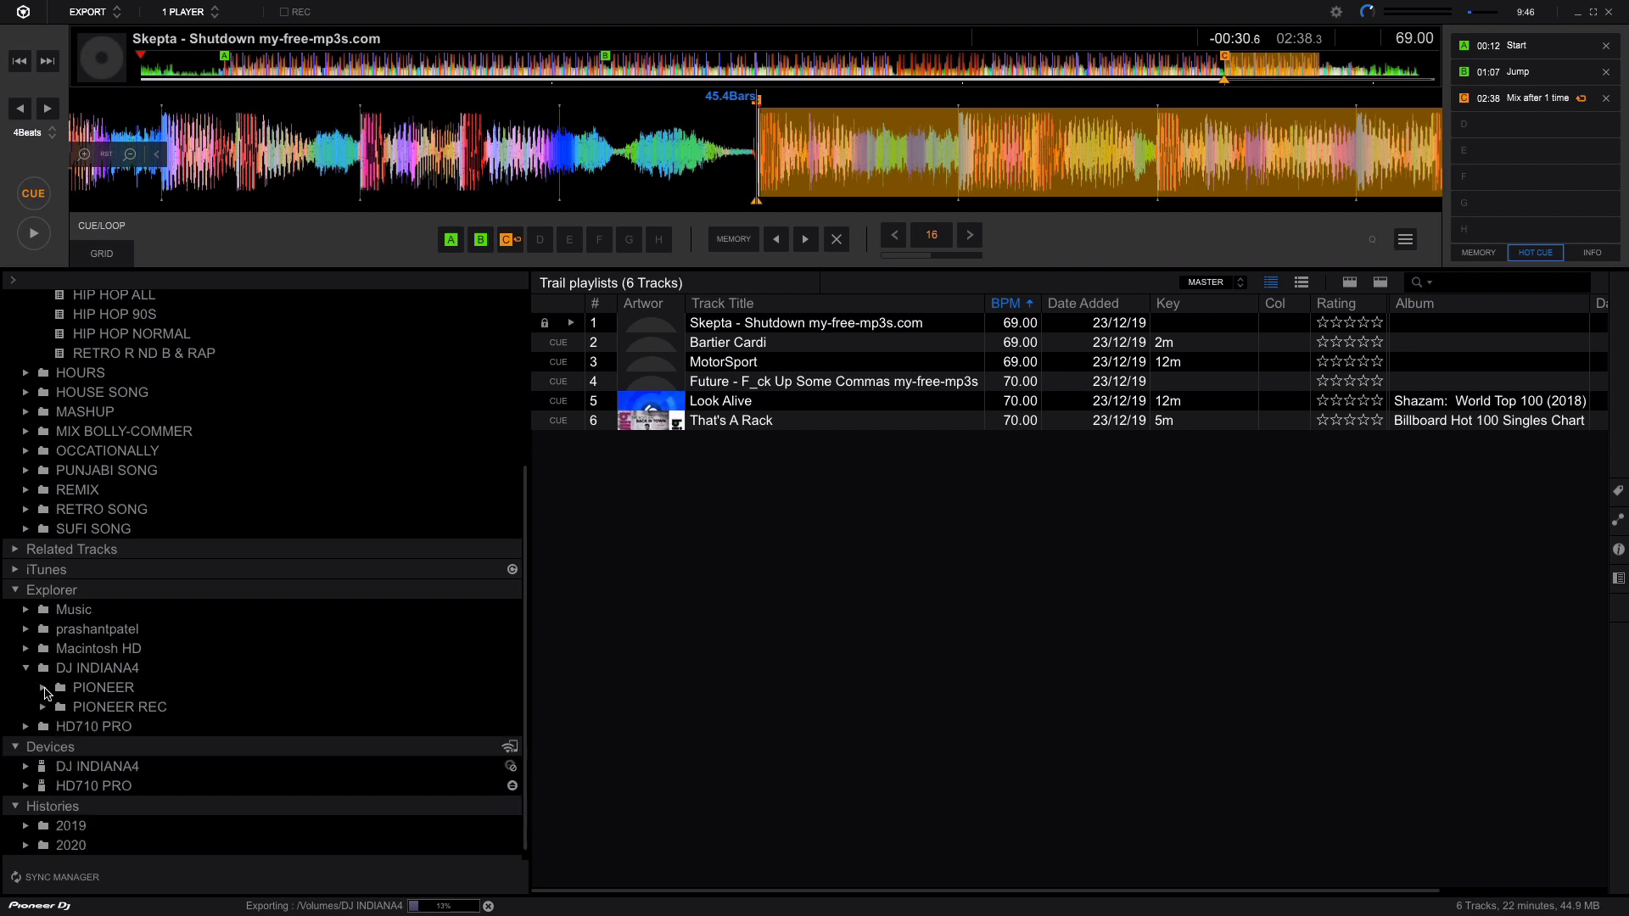
- Expand DJ INDIANA4 under Devices and look through its playlists for the exported Trail playlists
click(27, 766)
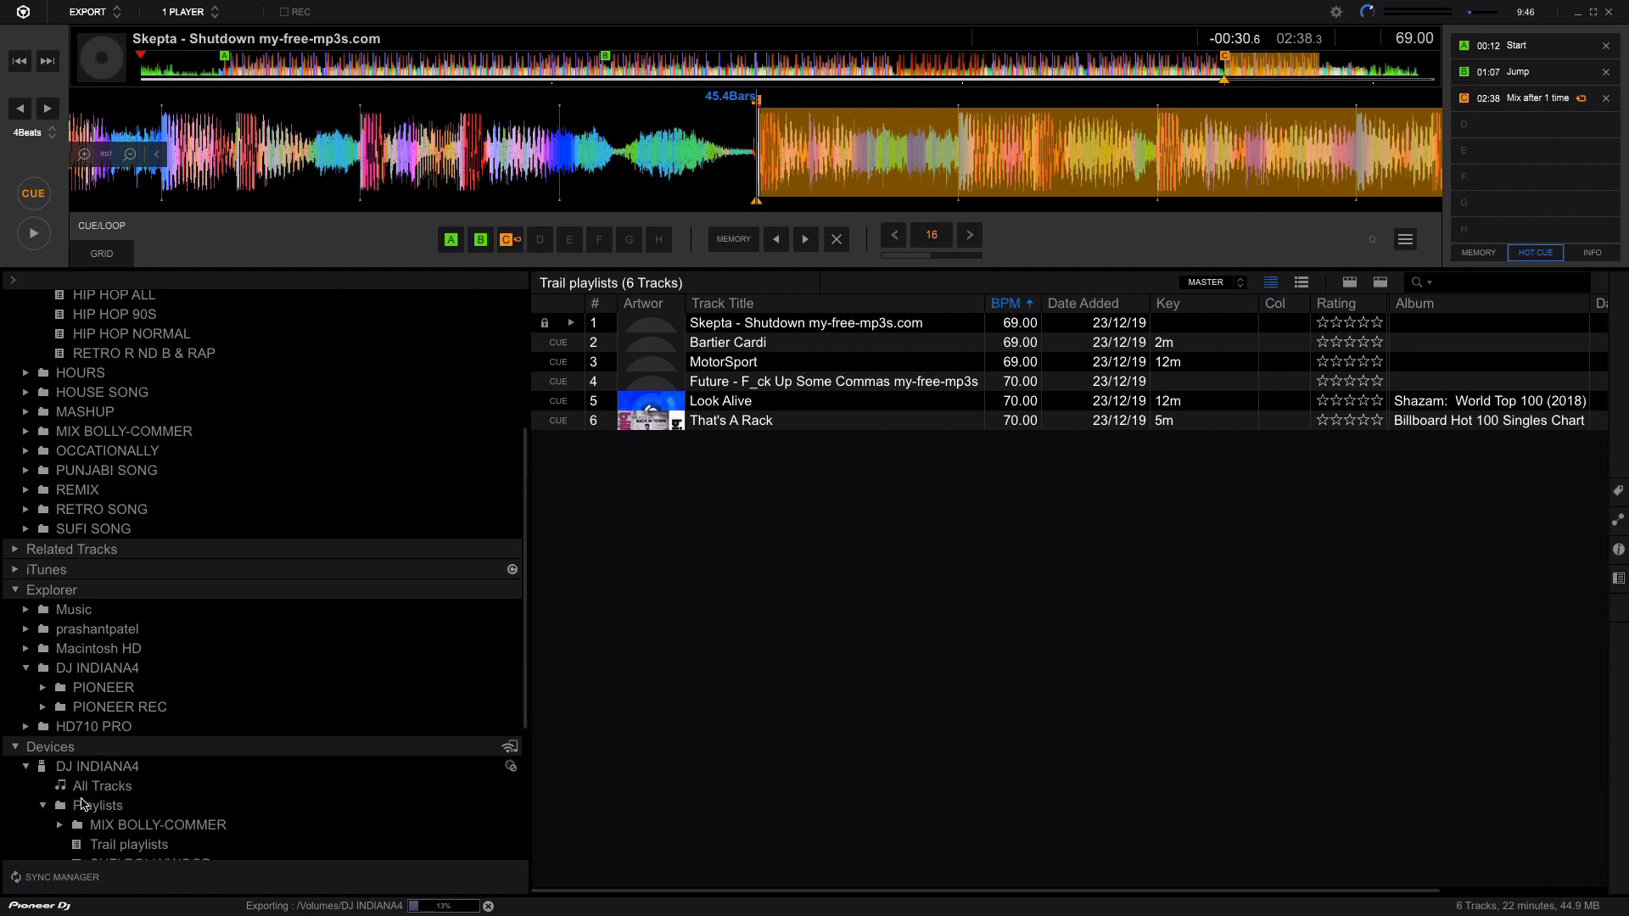
click(44, 806)
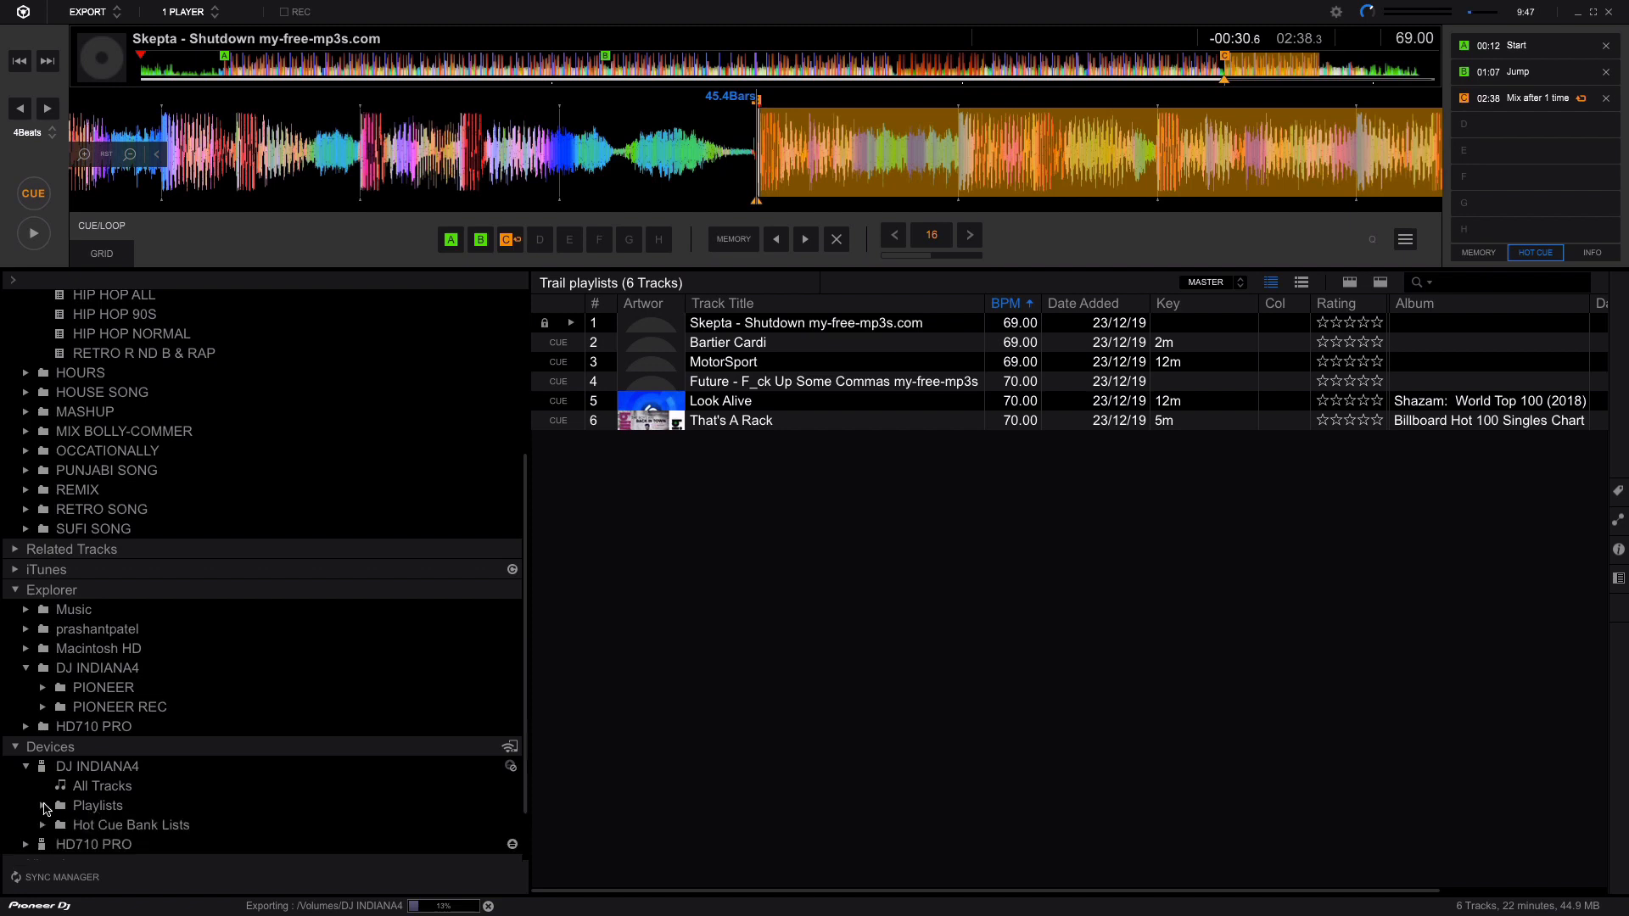
click(44, 806)
scroll(146, 794, down, 2)
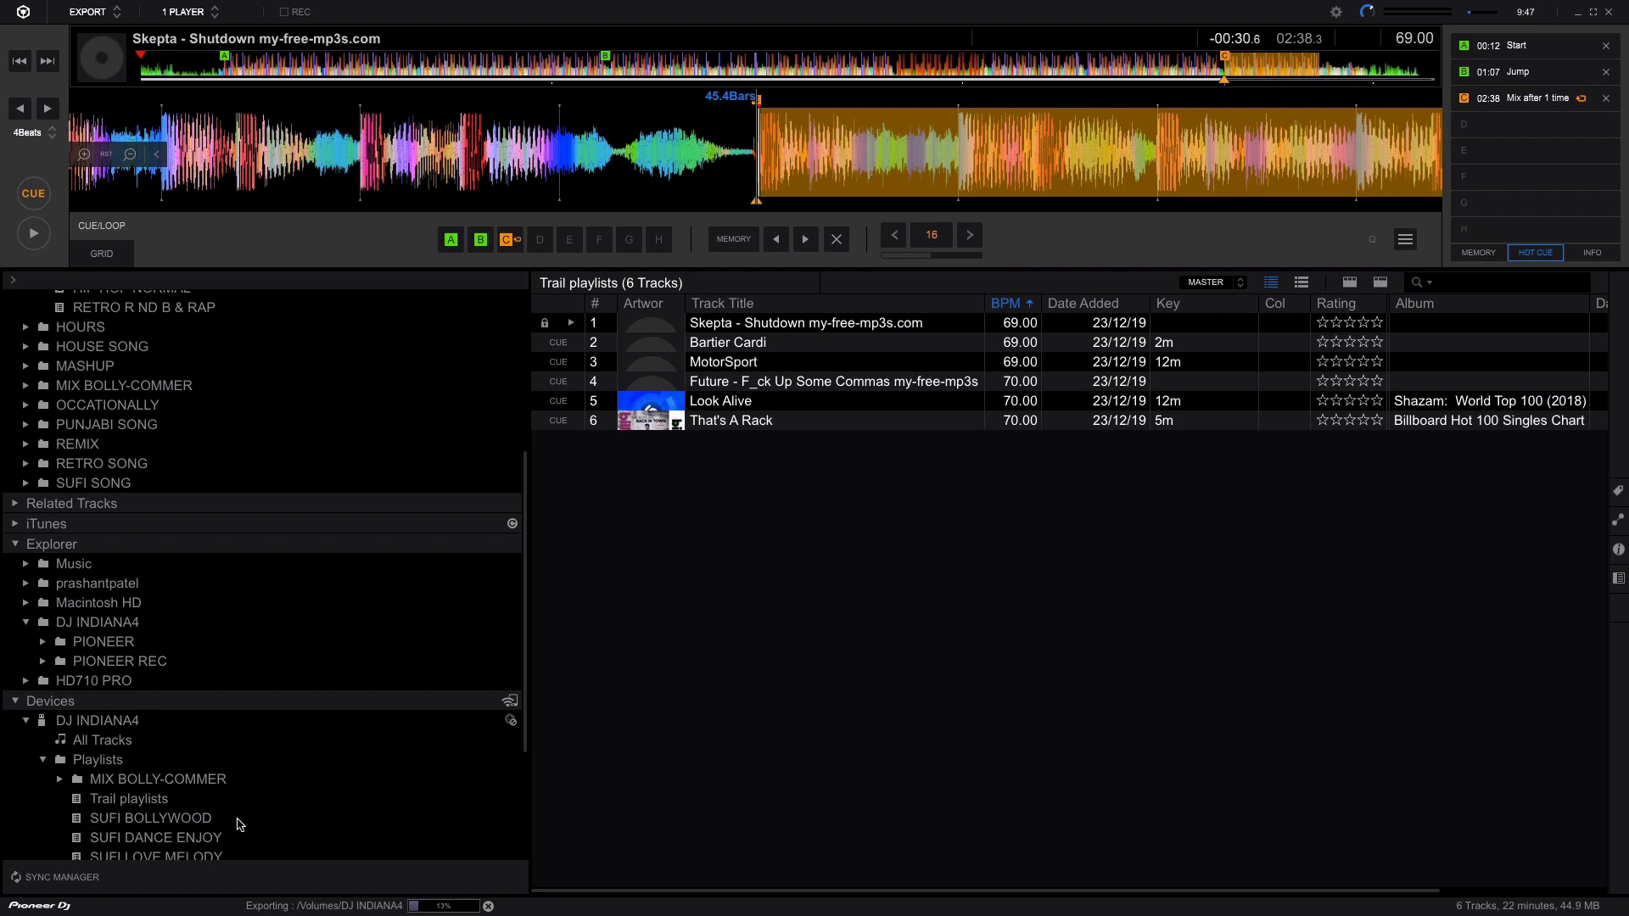
scroll(242, 825, down, 1)
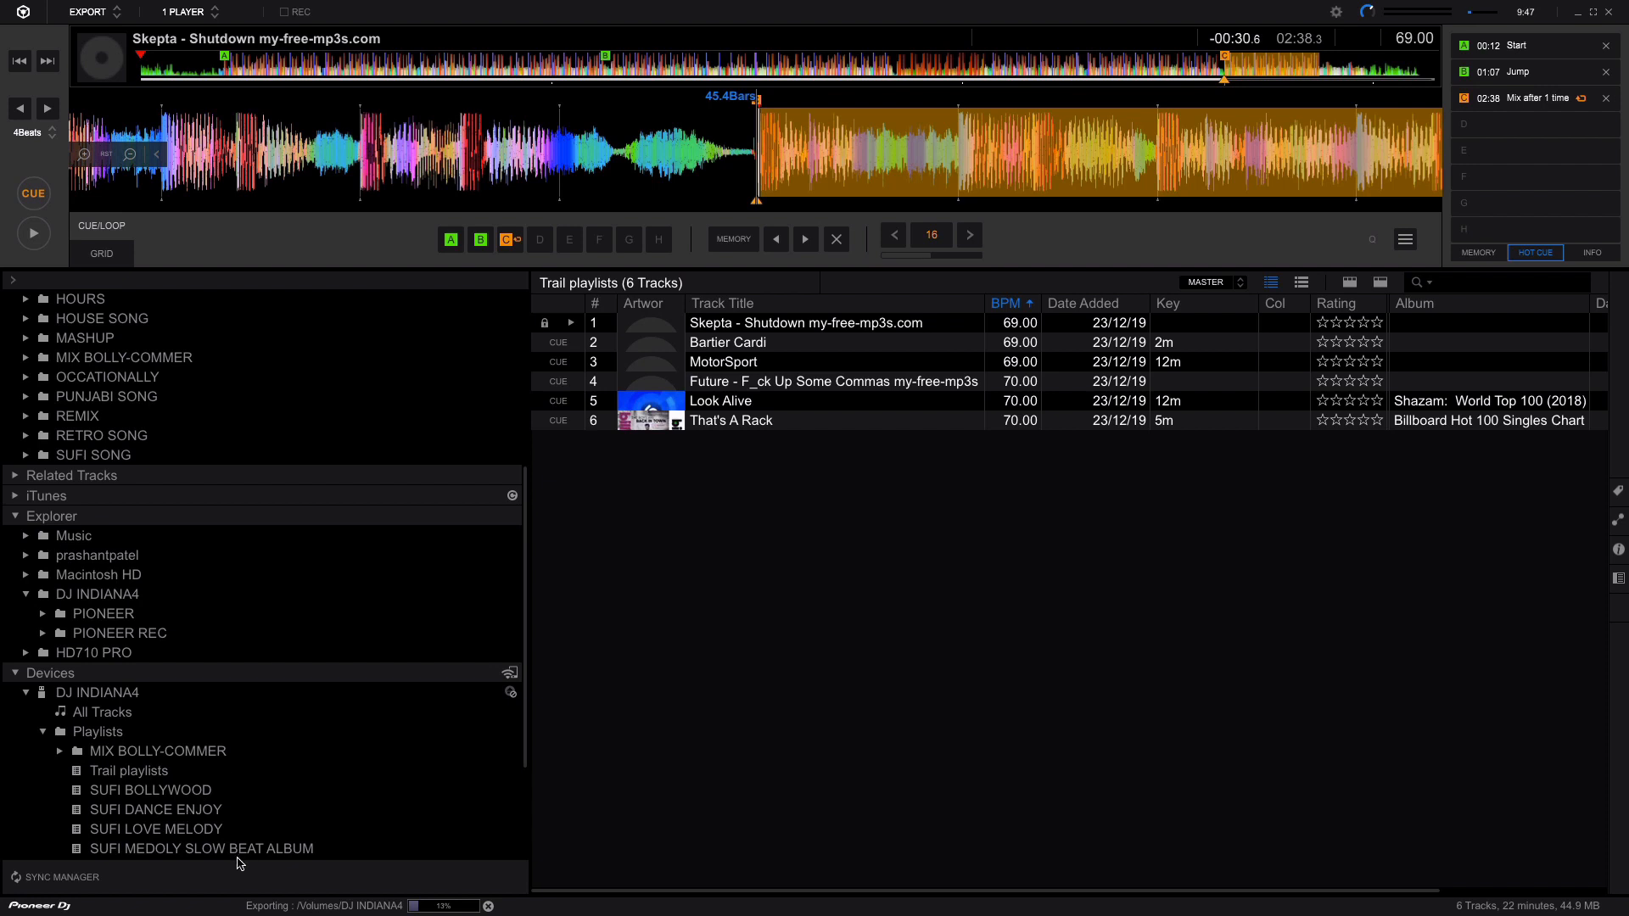
scroll(85, 755, down, 2)
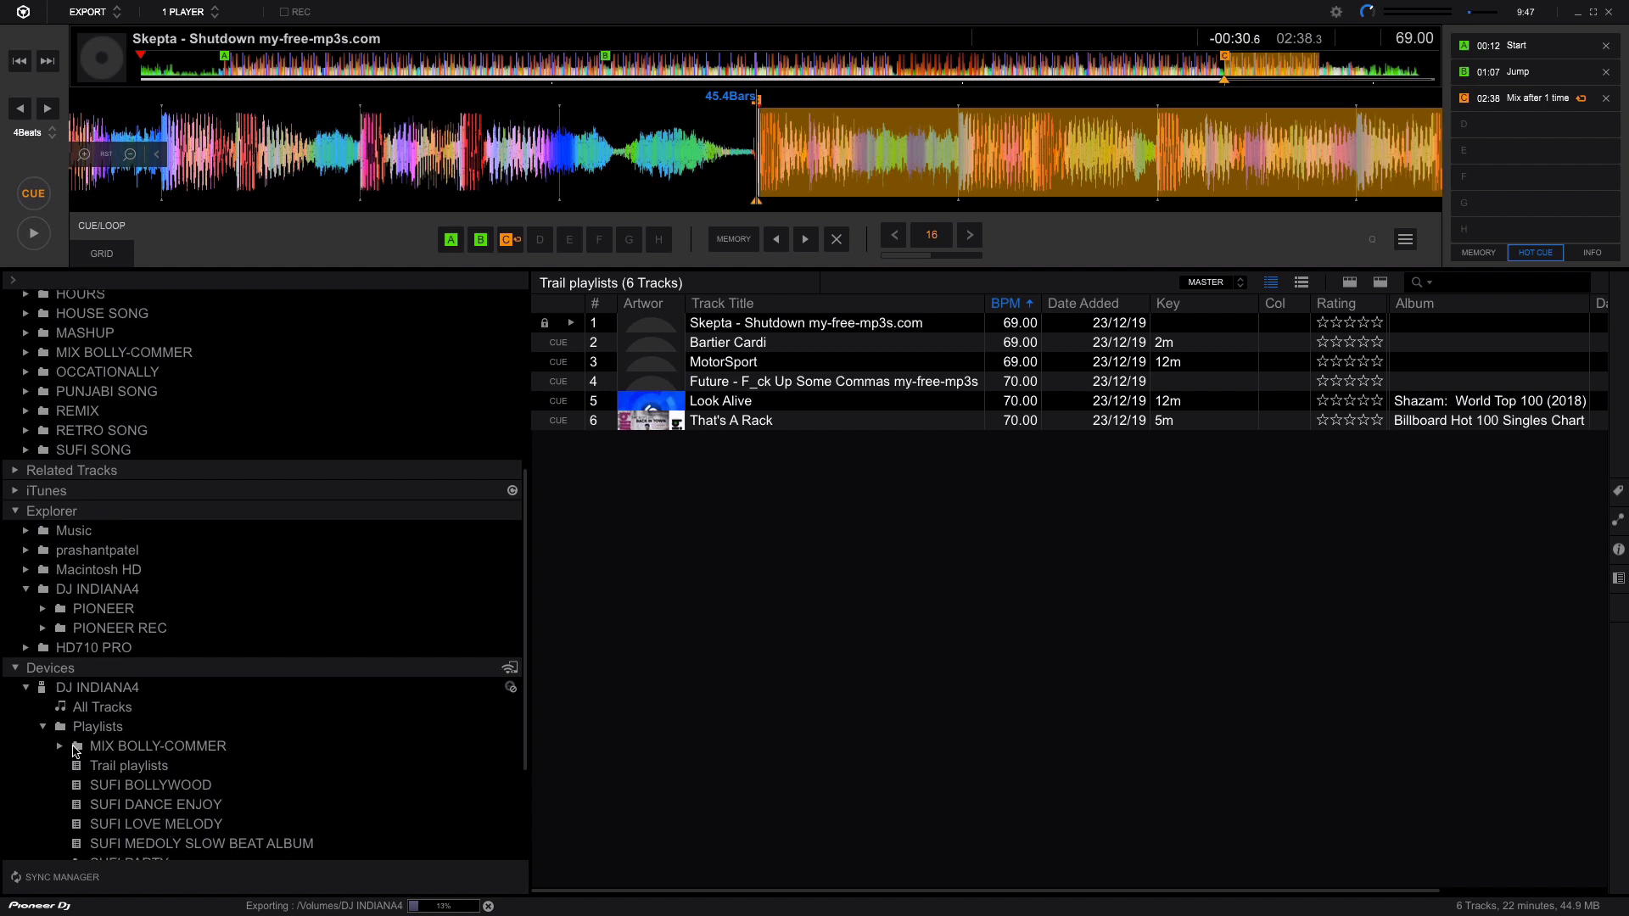
scroll(76, 751, down, 2)
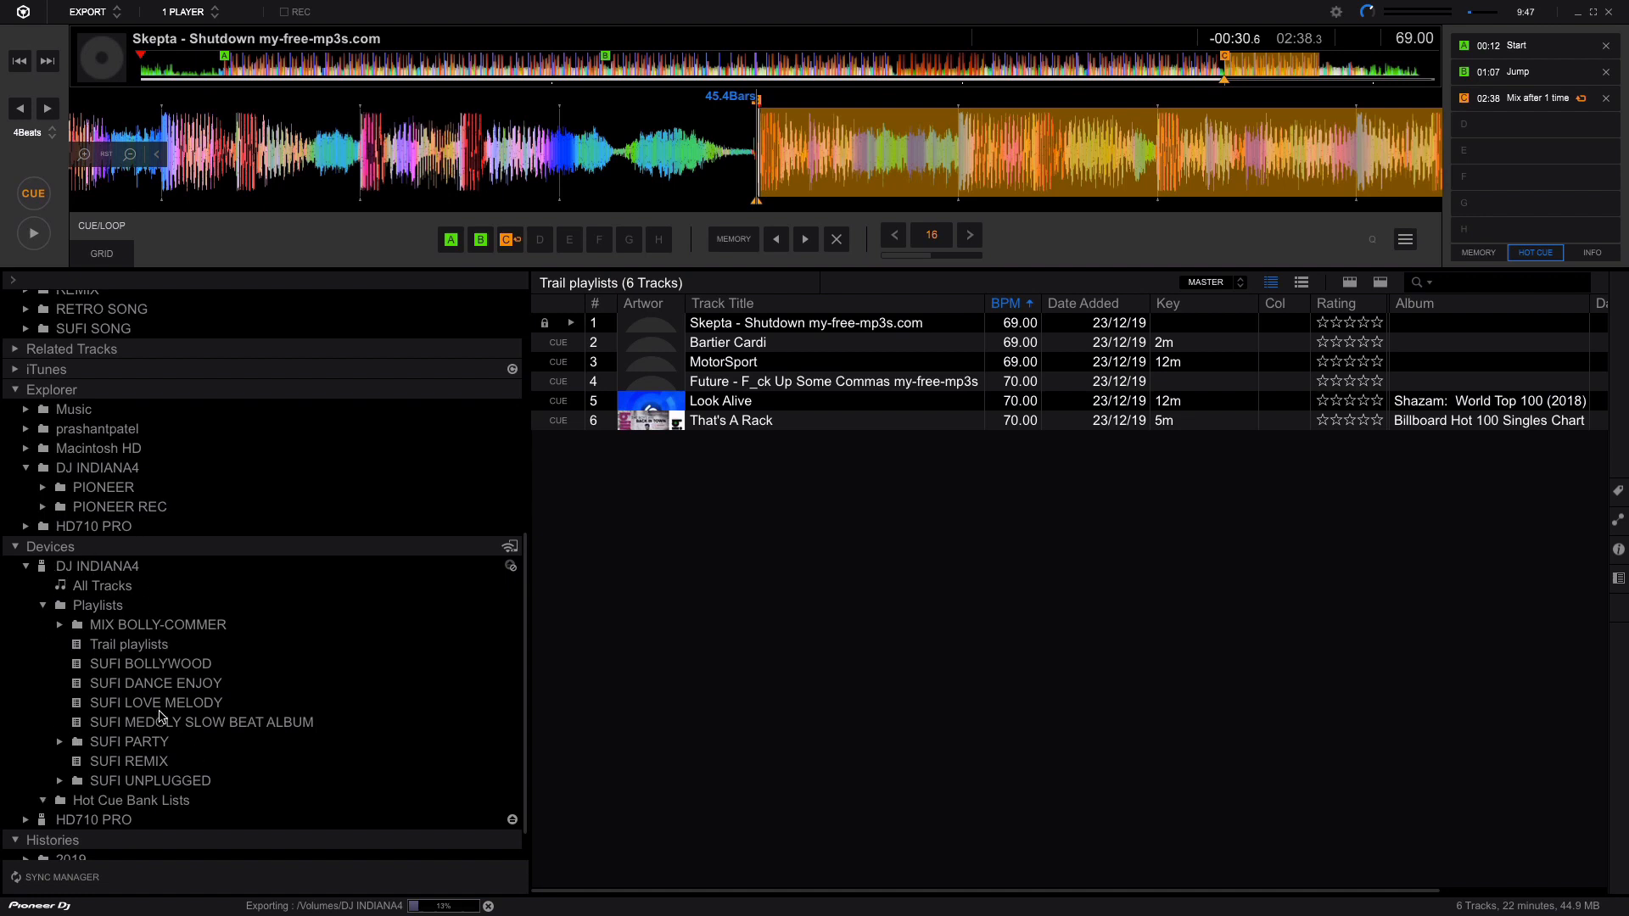
- Switch to the Finder window of the DJ INDIANA4 drive and expand its Contents folder
scroll(107, 608, up, 1)
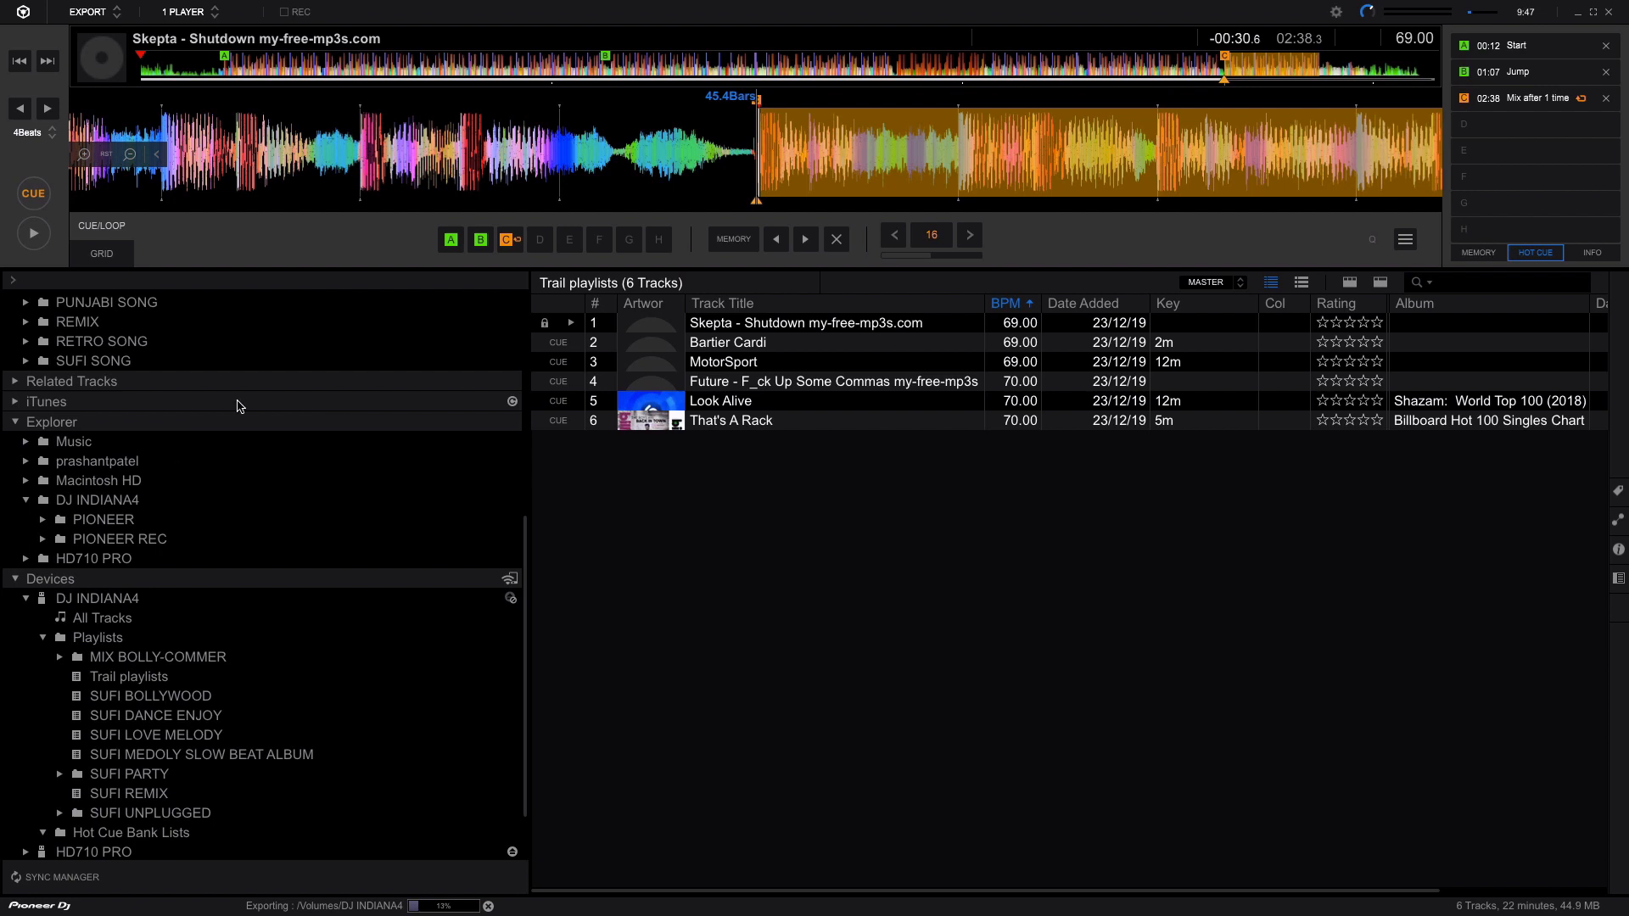
key(ctrl+Up)
click(701, 85)
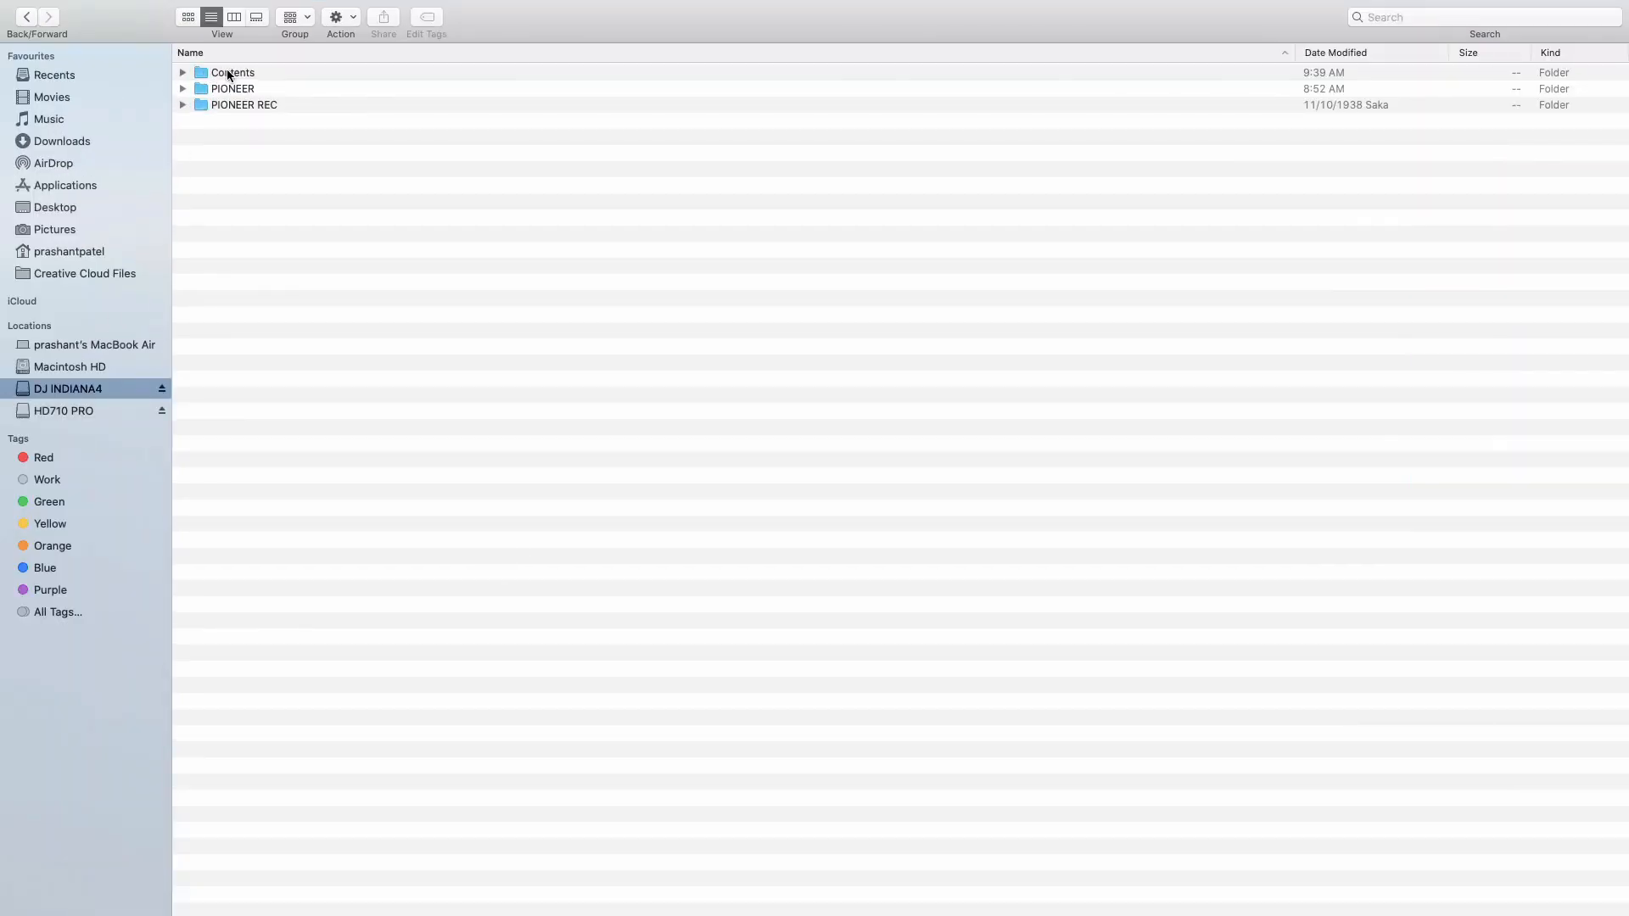
click(182, 77)
click(182, 74)
click(182, 74)
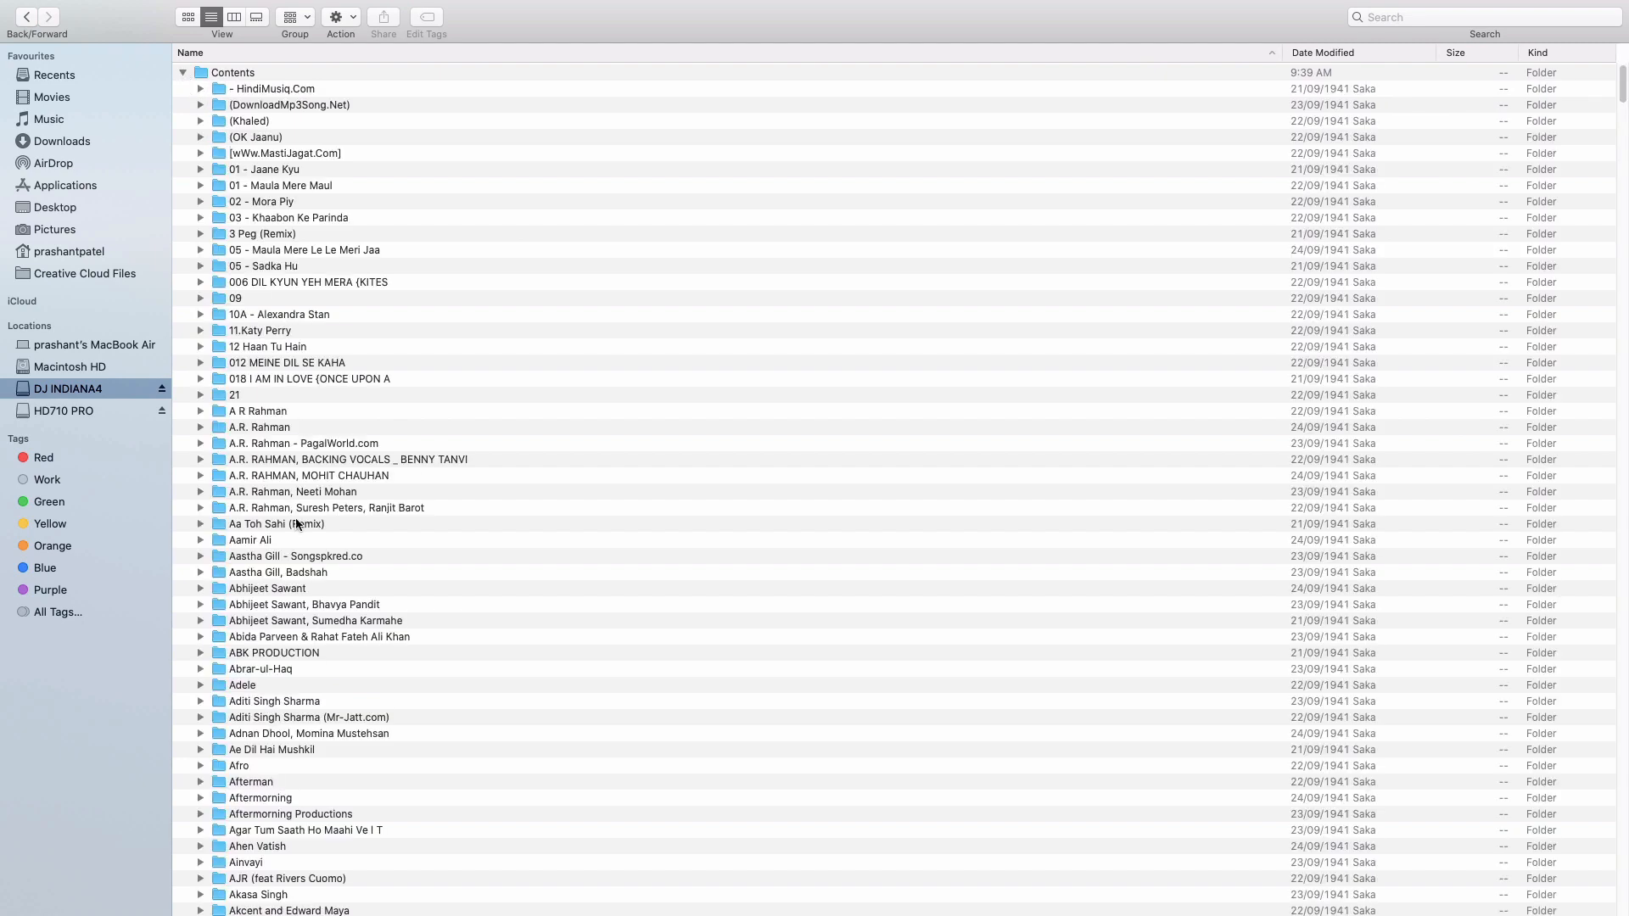
- Look through the artist folders inside Contents, check one folder's contents, and collapse Contents again
scroll(291, 547, down, 5)
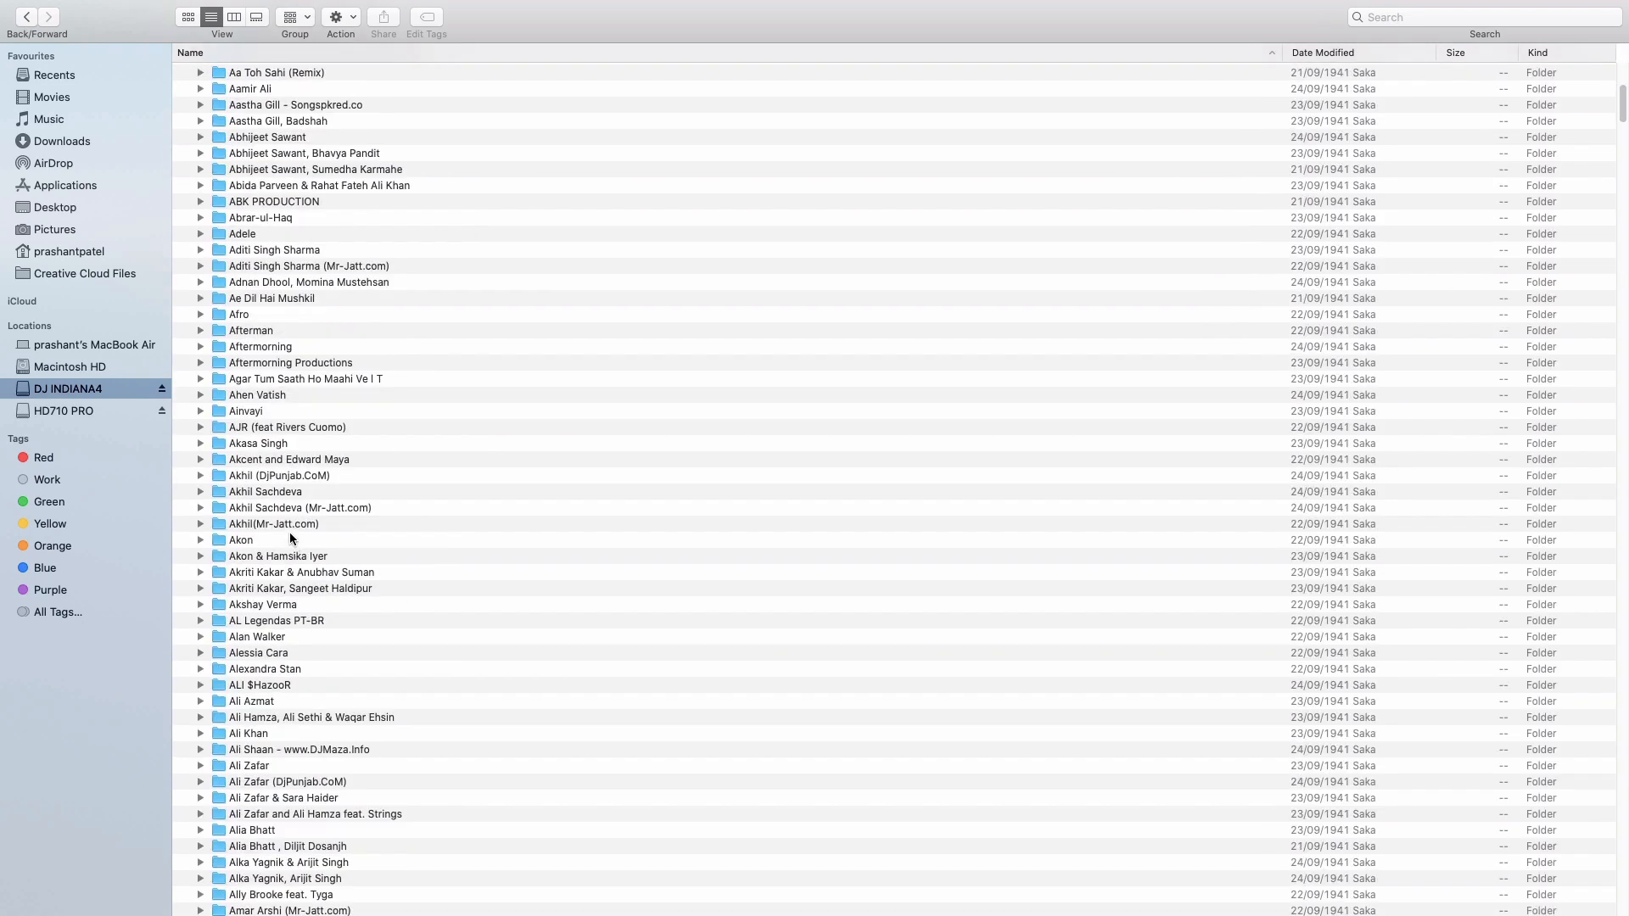
scroll(288, 532, down, 3)
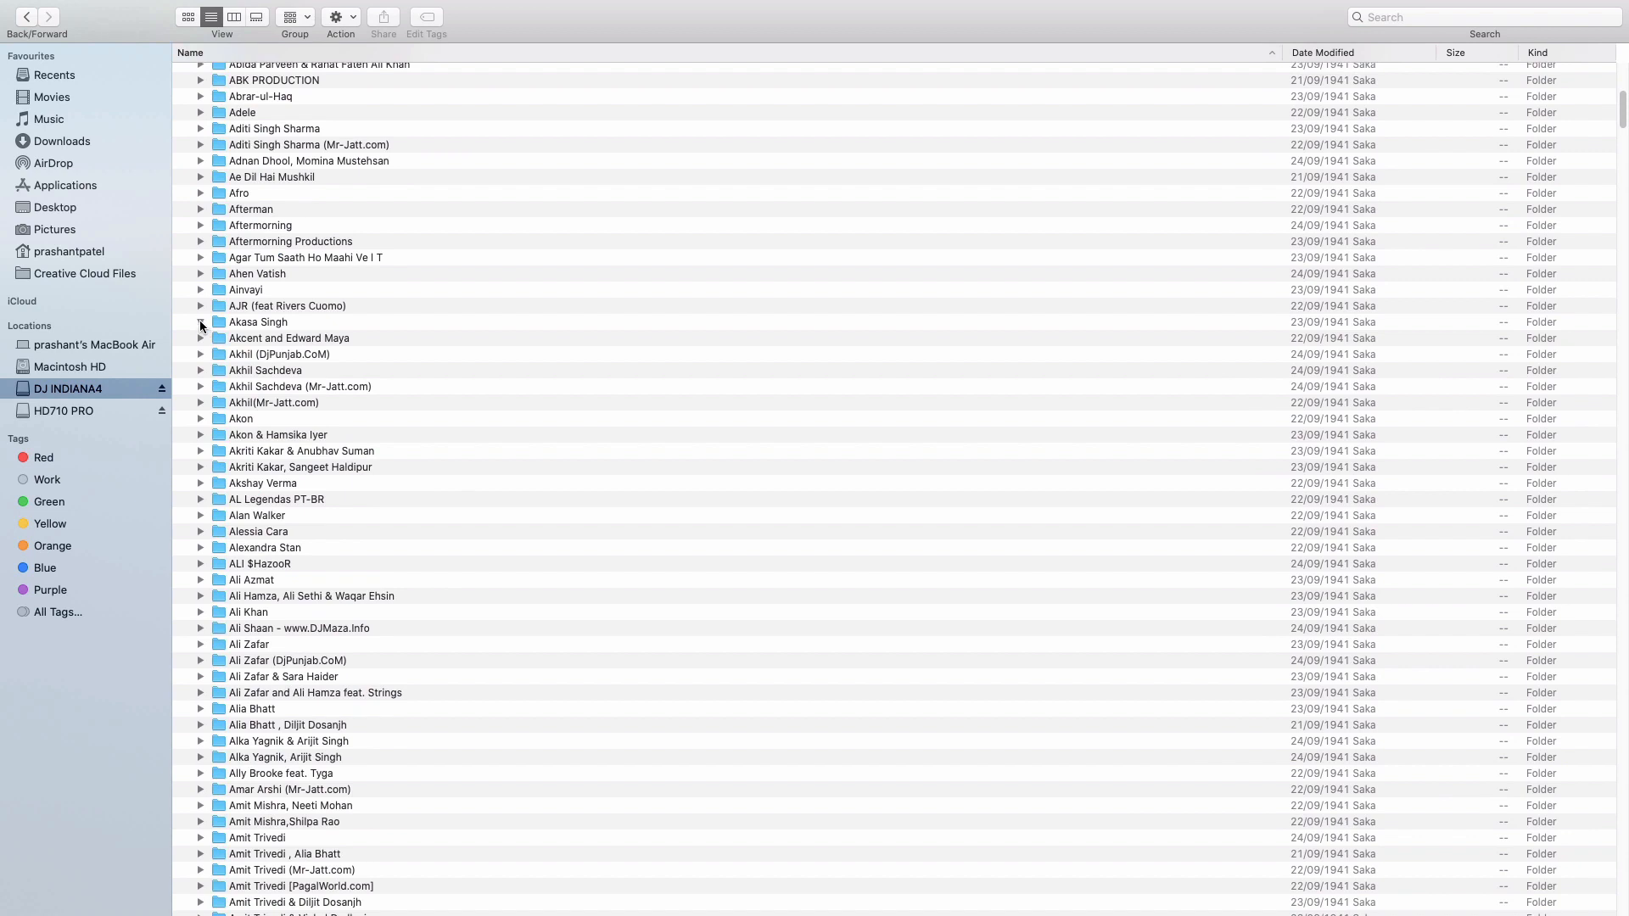
click(201, 321)
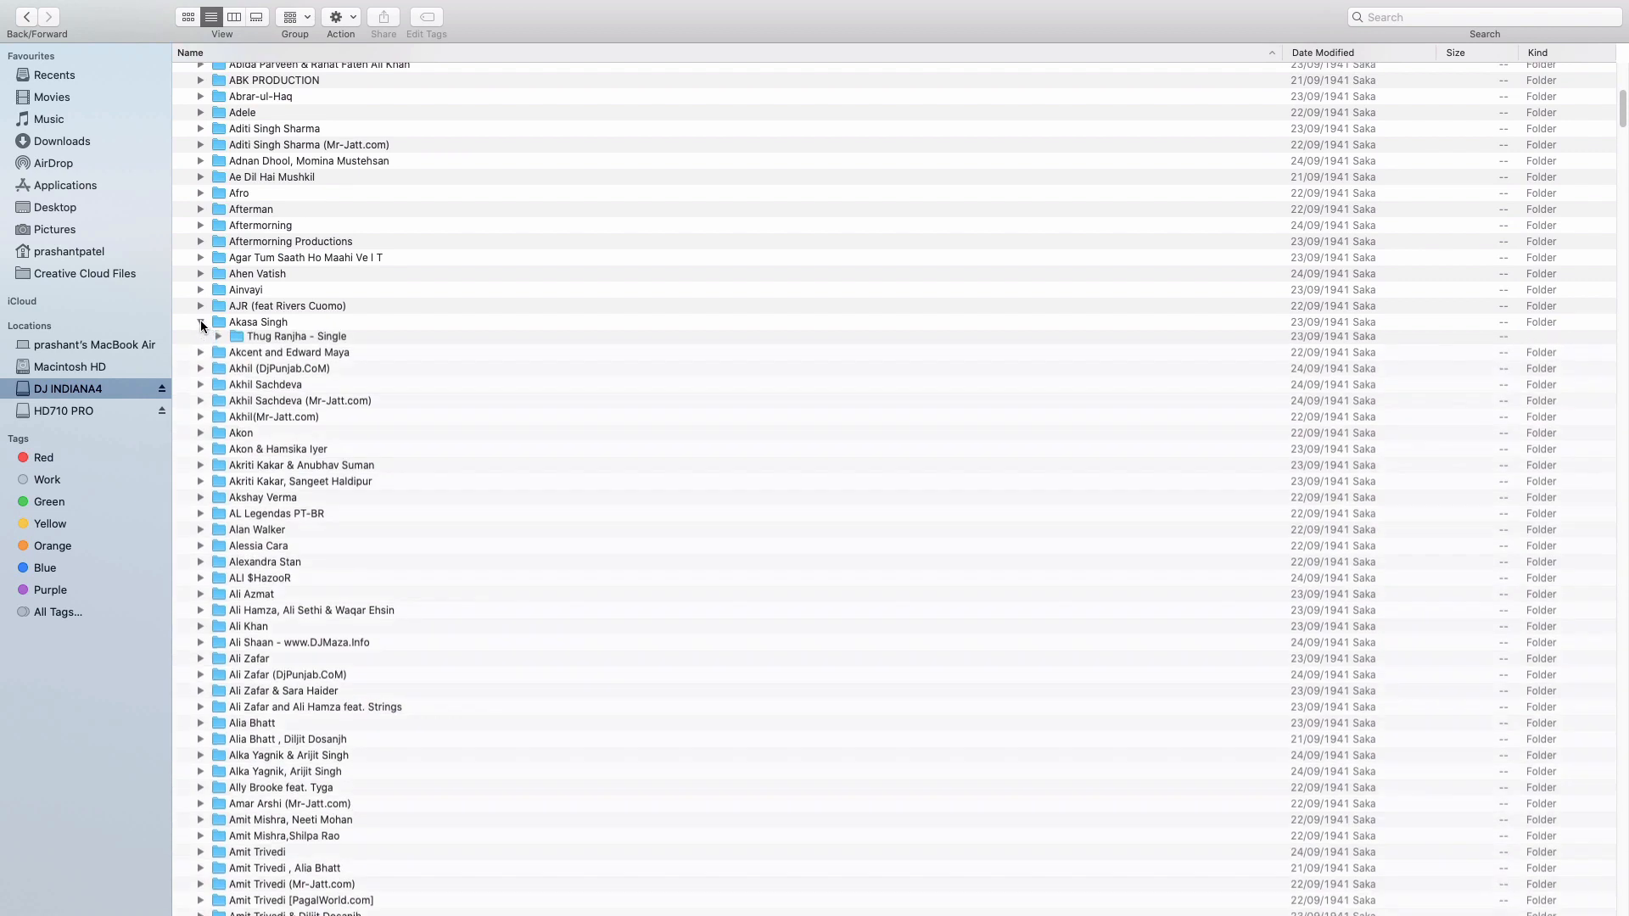
click(201, 321)
scroll(202, 320, up, 10)
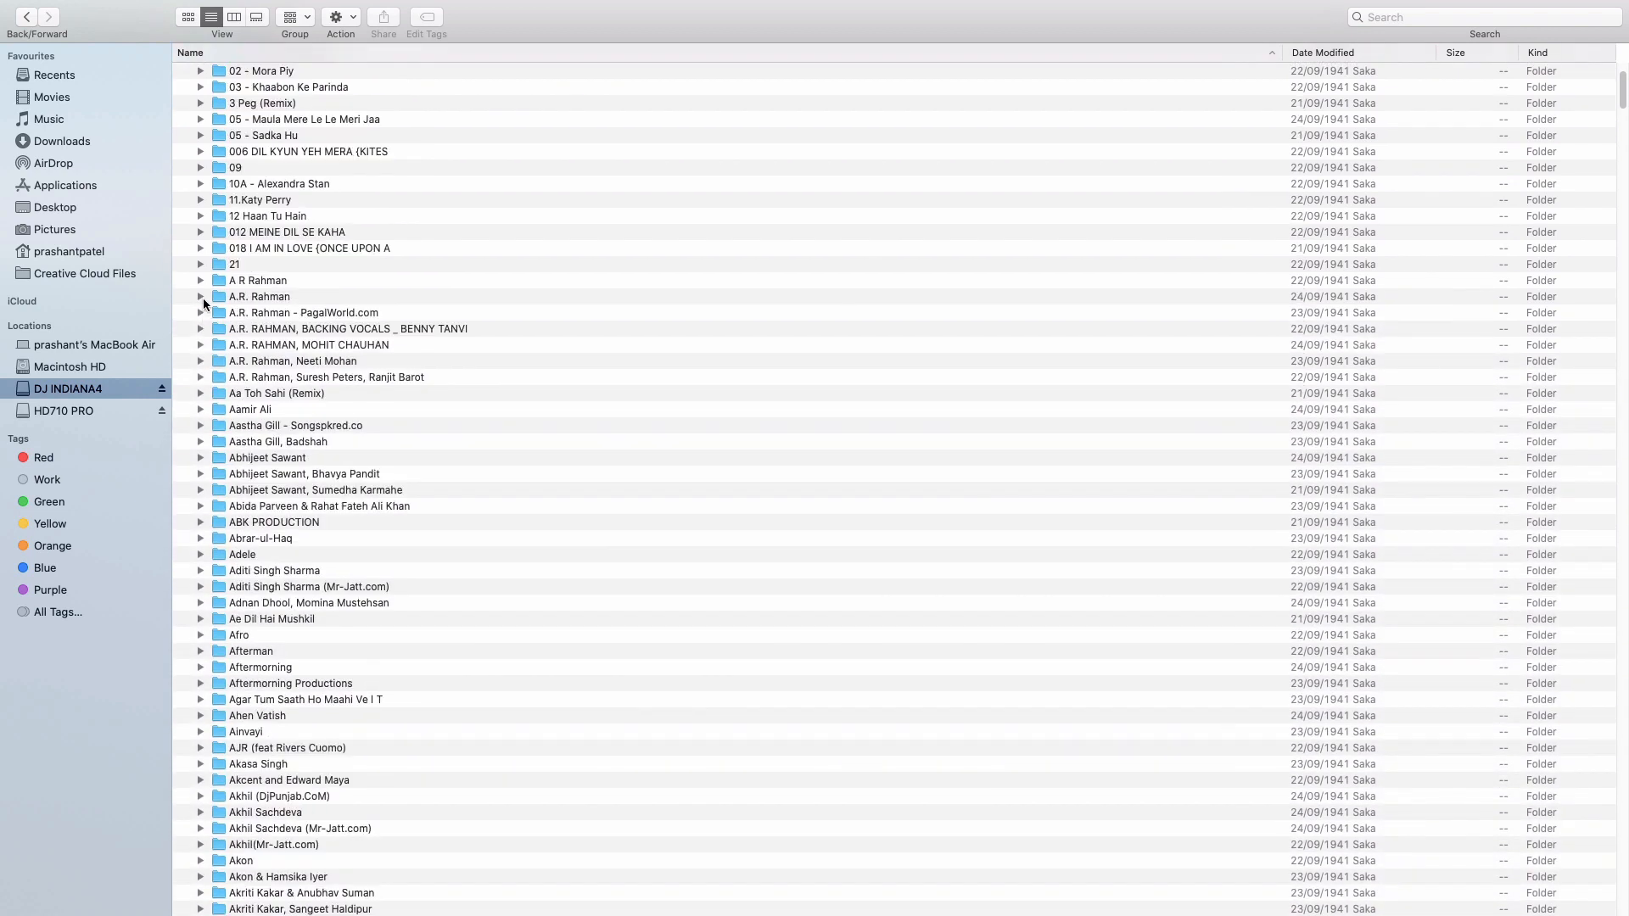
scroll(239, 223, up, 3)
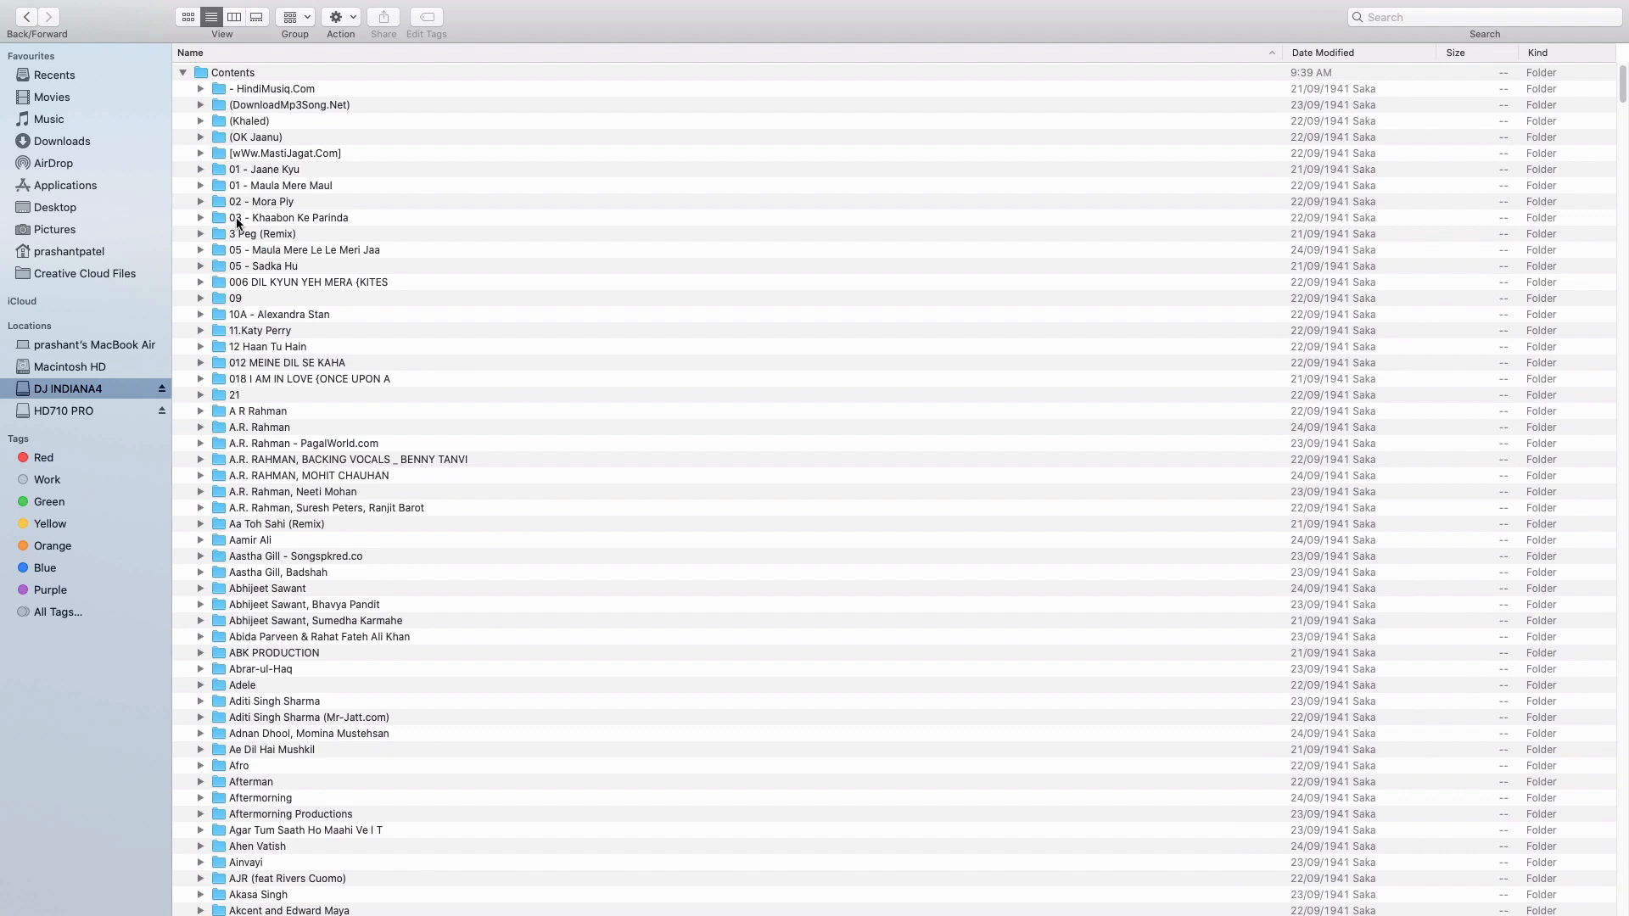
click(182, 72)
- Switch back to rekordbox and narrow its window to uncover the DJ INDIANA4 Finder window beside it
key(ctrl+Up)
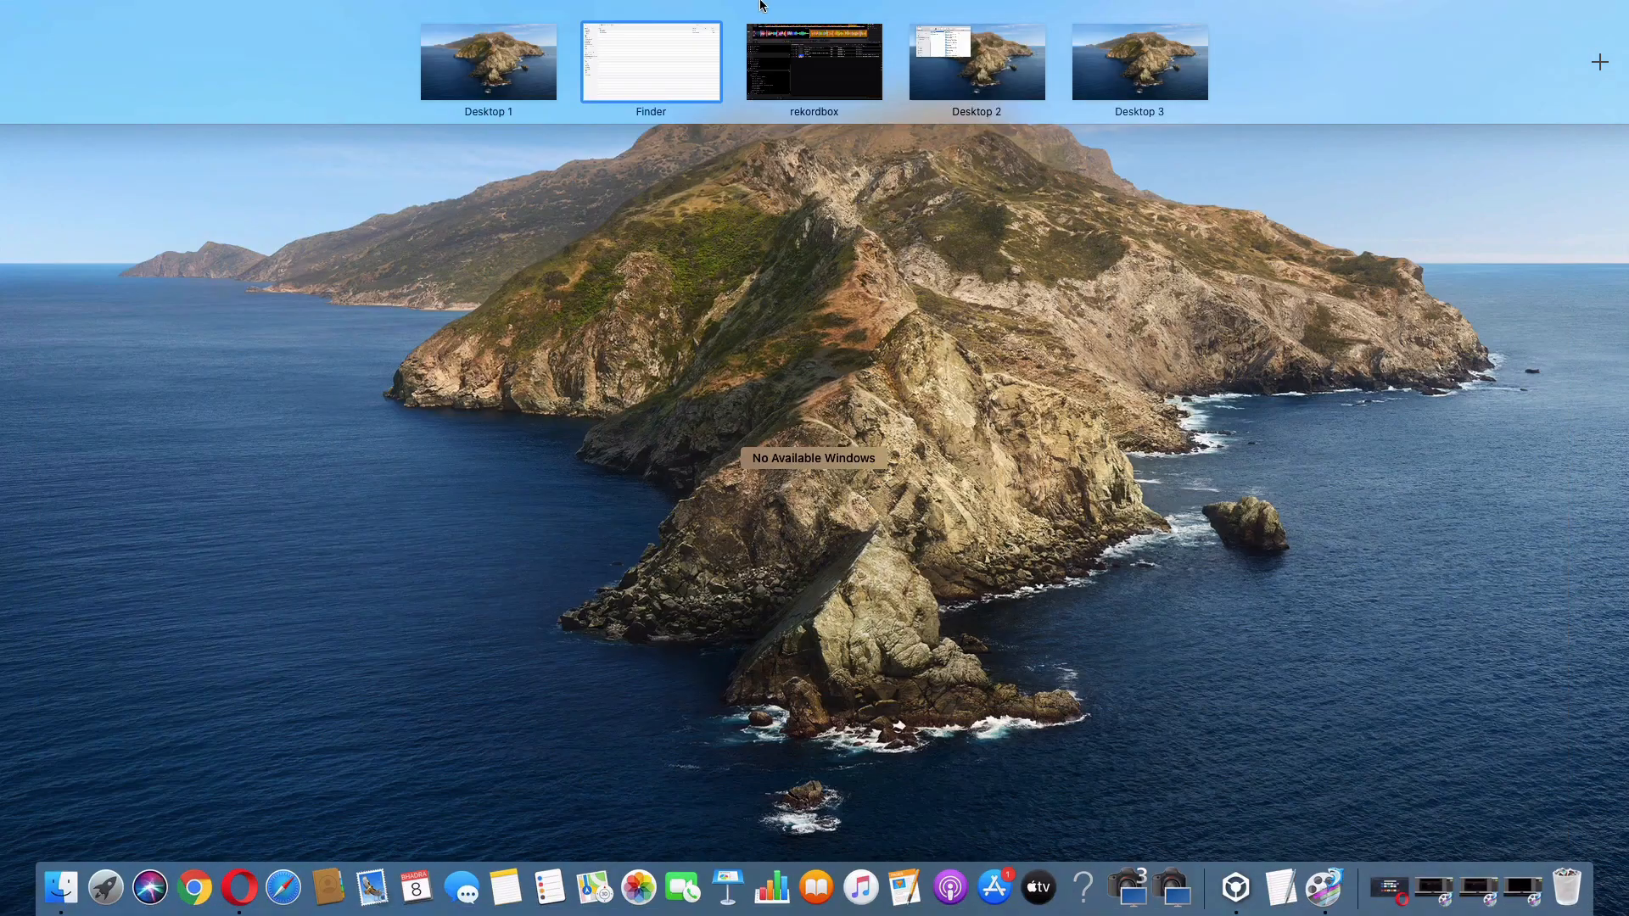
click(776, 71)
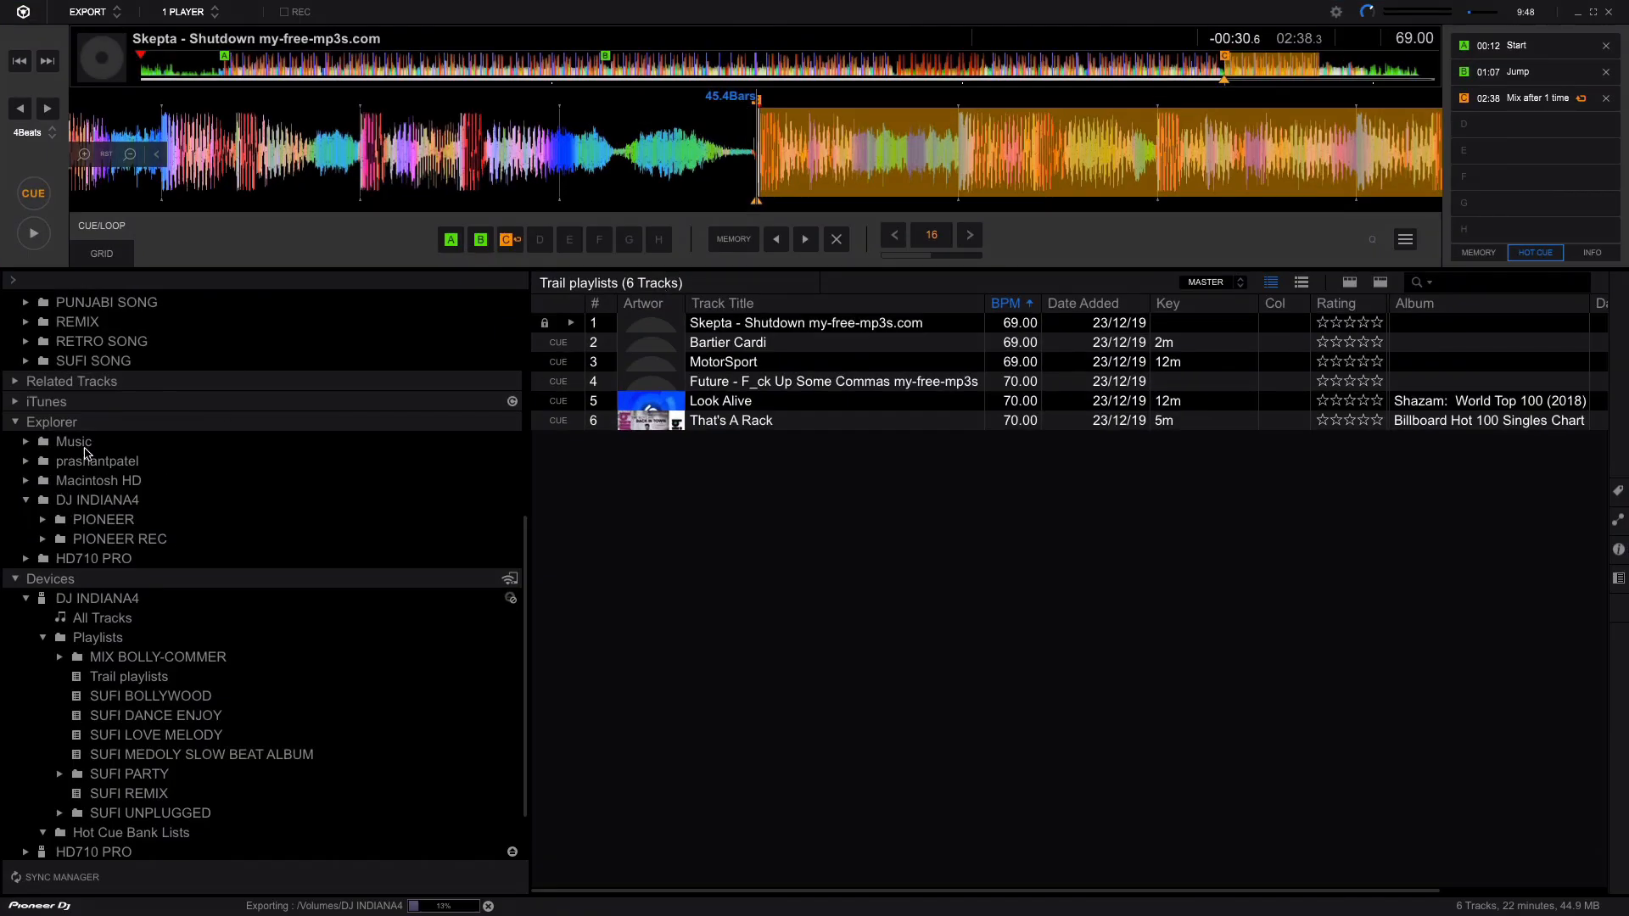
scroll(86, 442, up, 10)
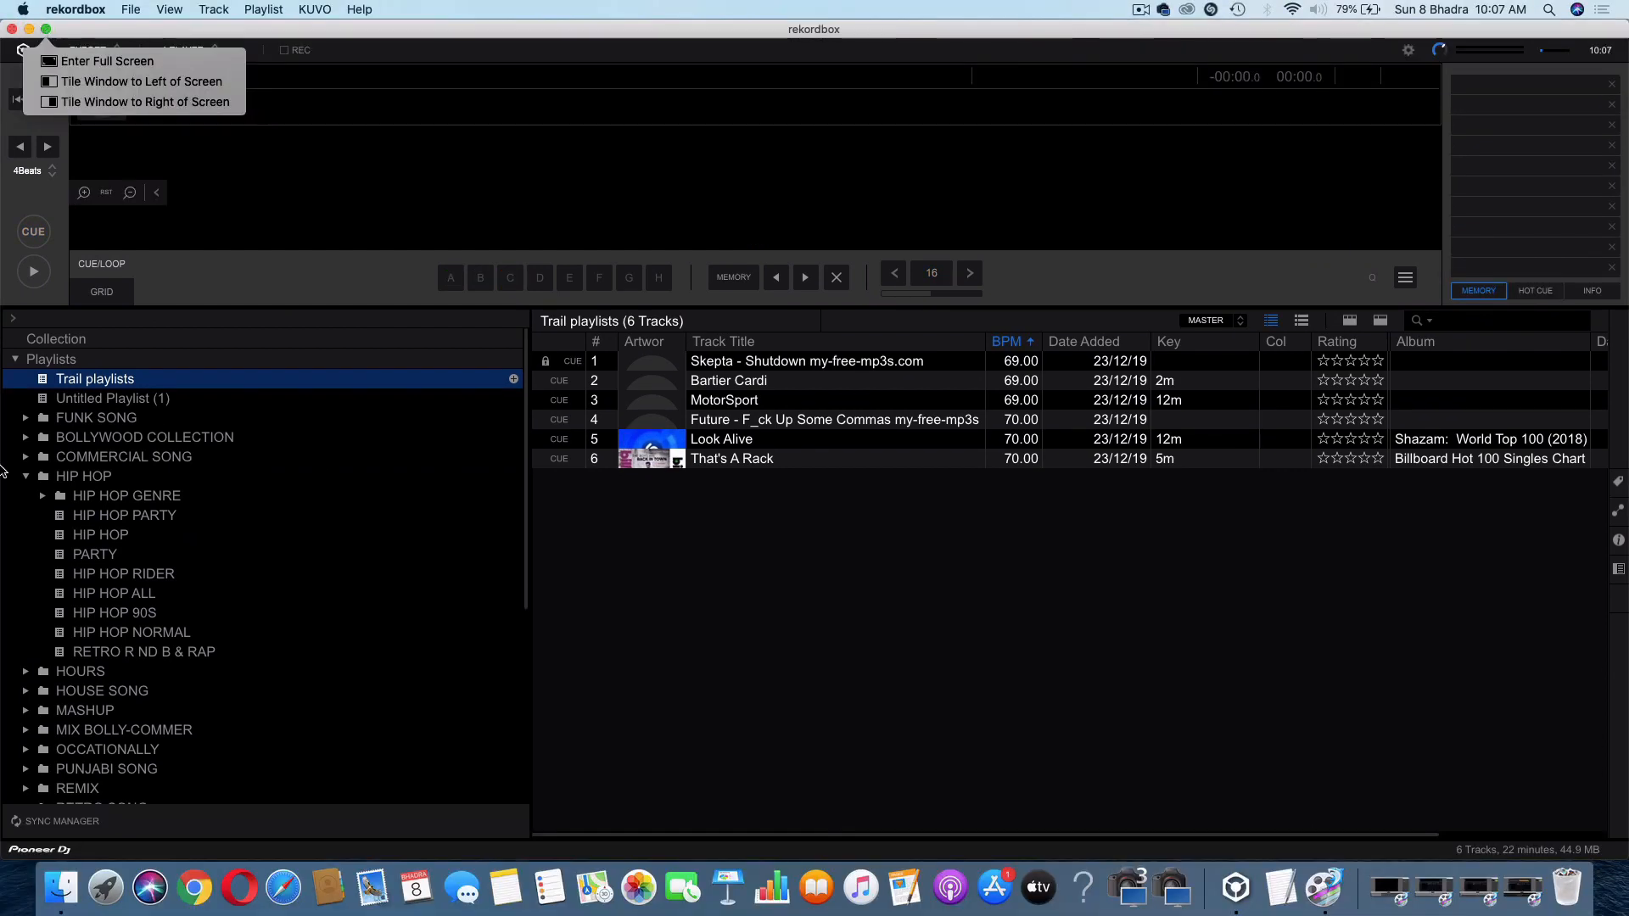
click(1626, 709)
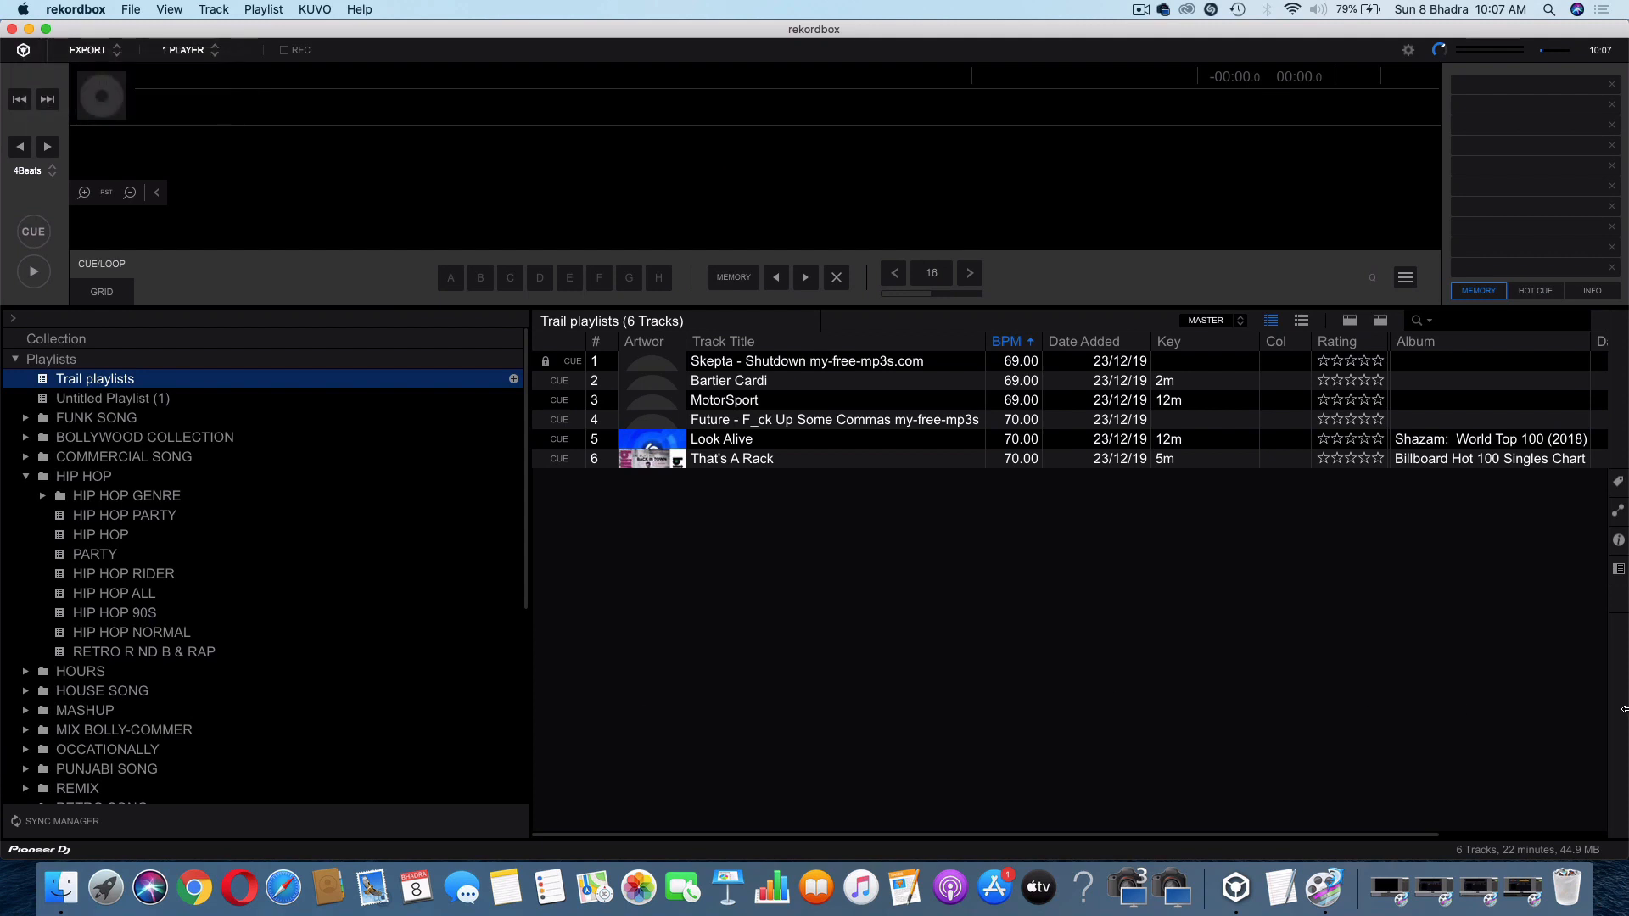
drag(1626, 709, 996, 702)
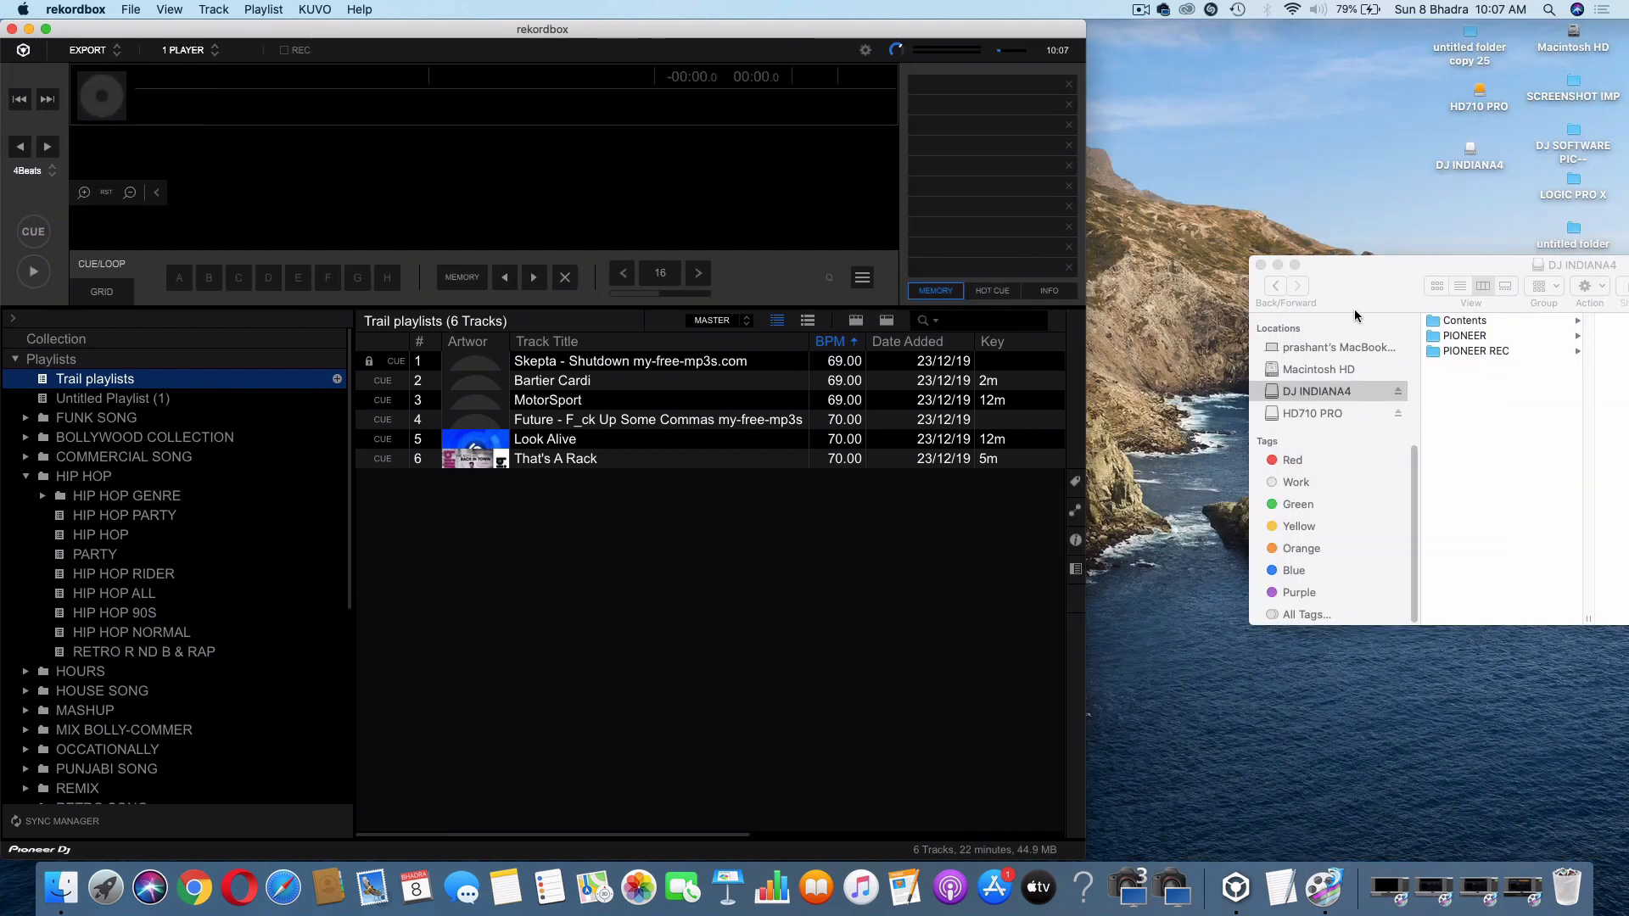
click(1361, 403)
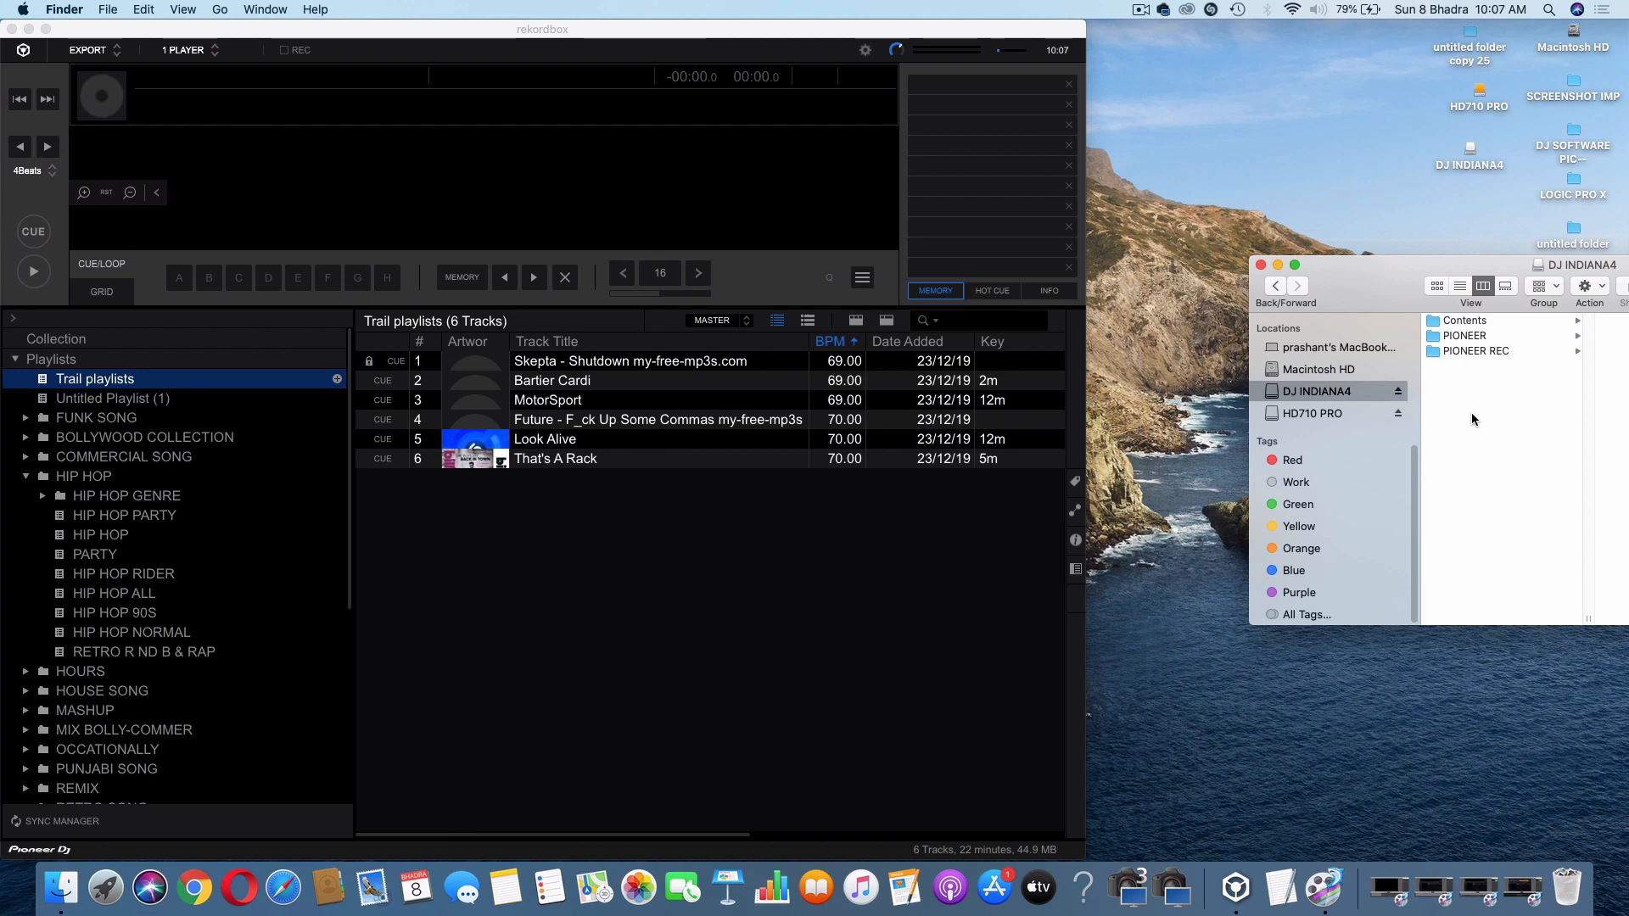
- Create a new folder named "trail" on the DJ INDIANA4 drive
right_click(1476, 413)
click(642, 339)
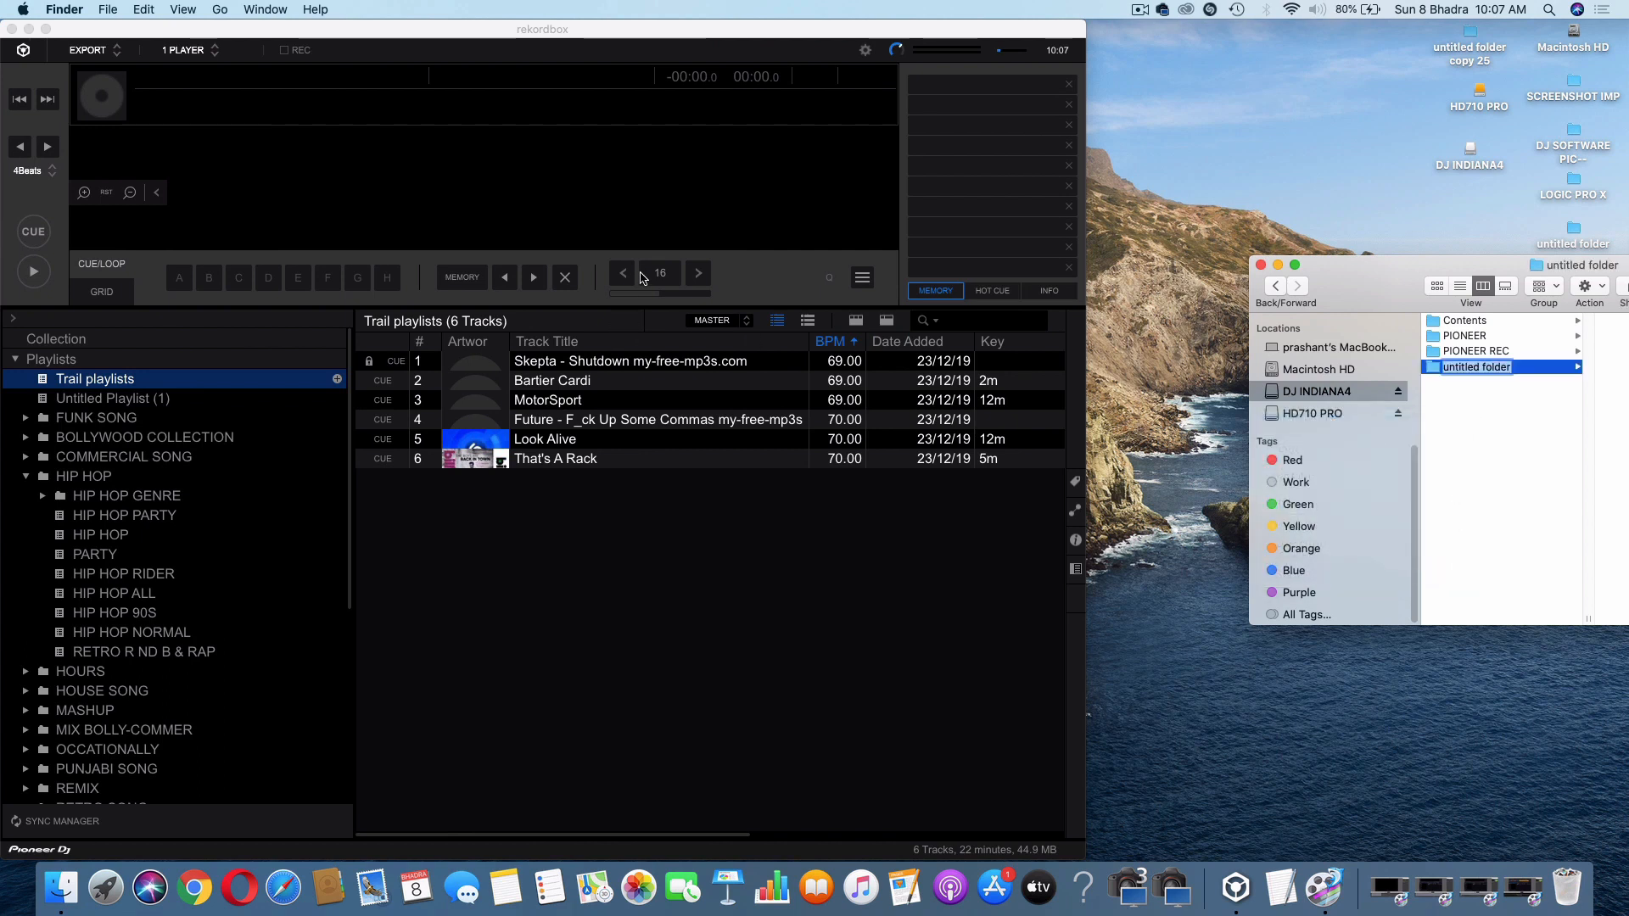
text(tra)
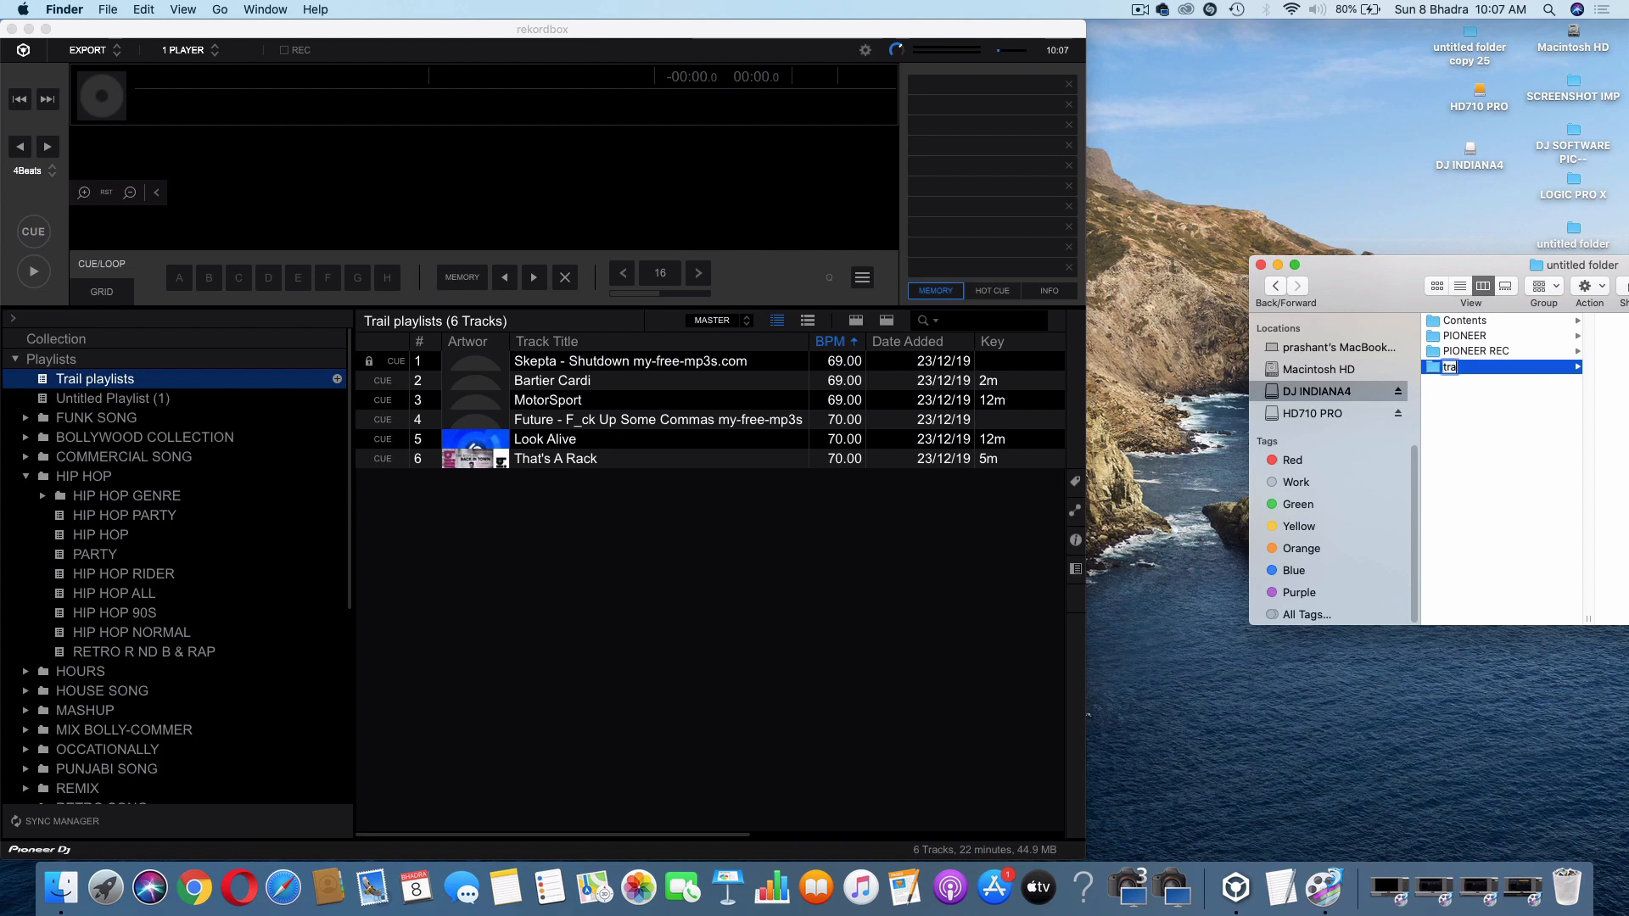
text(il)
key(Return)
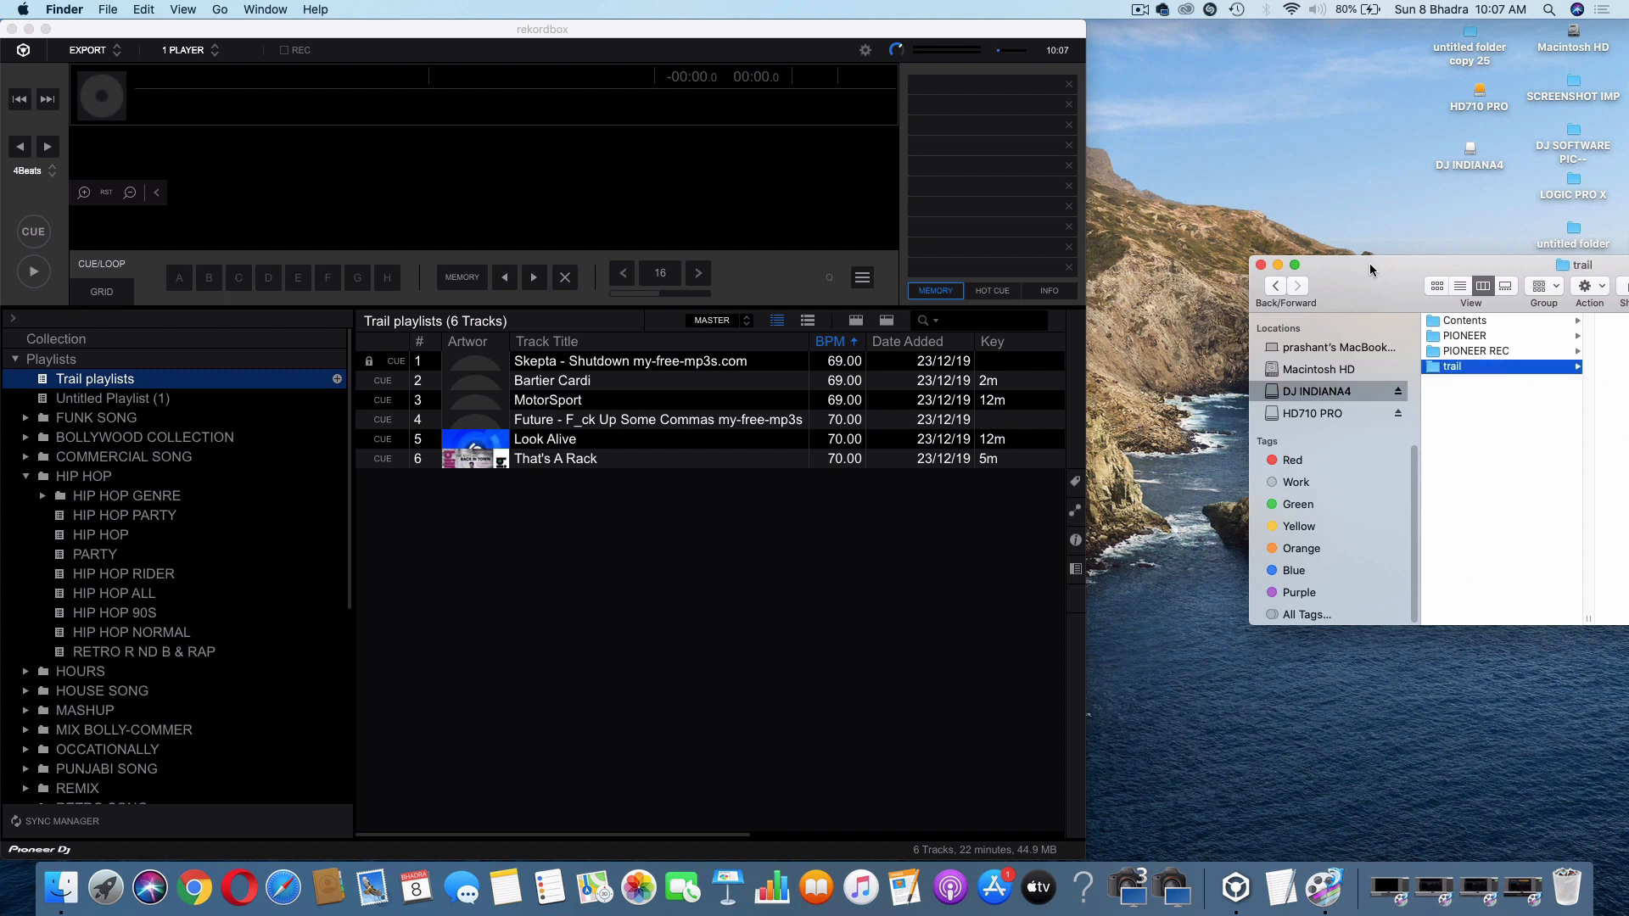
- Place the Finder window beside rekordbox and copy all six Trail playlists tracks into the trail folder
drag(1369, 263, 1227, 259)
click(670, 492)
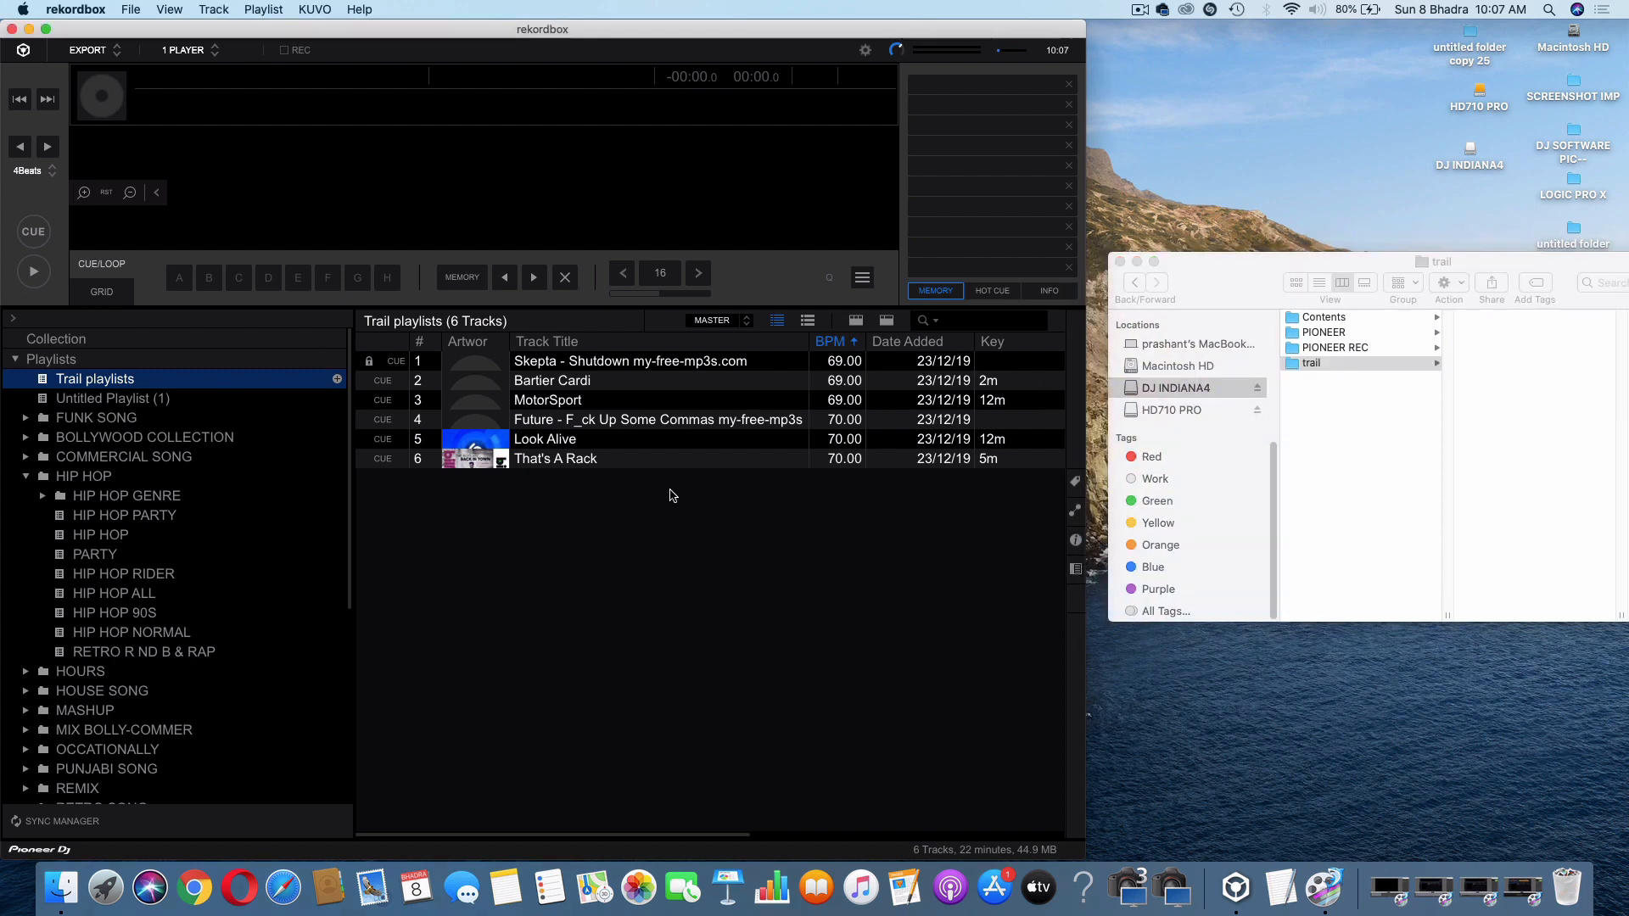
click(634, 365)
shift+click(626, 458)
drag(624, 458, 1508, 445)
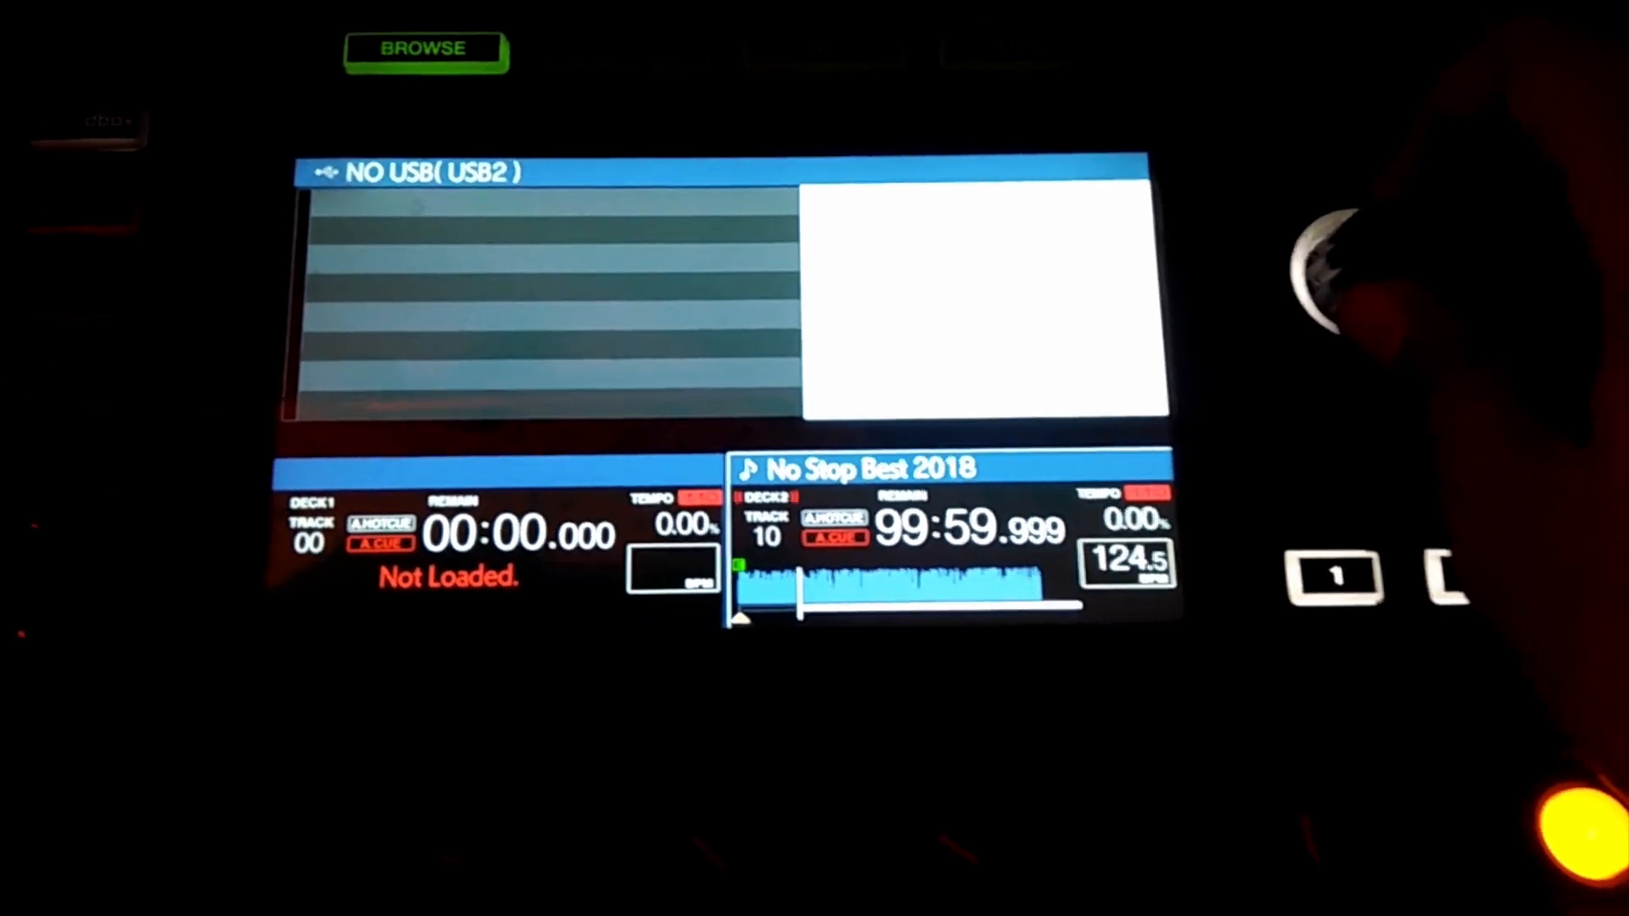
scroll(492, 272, down, 4)
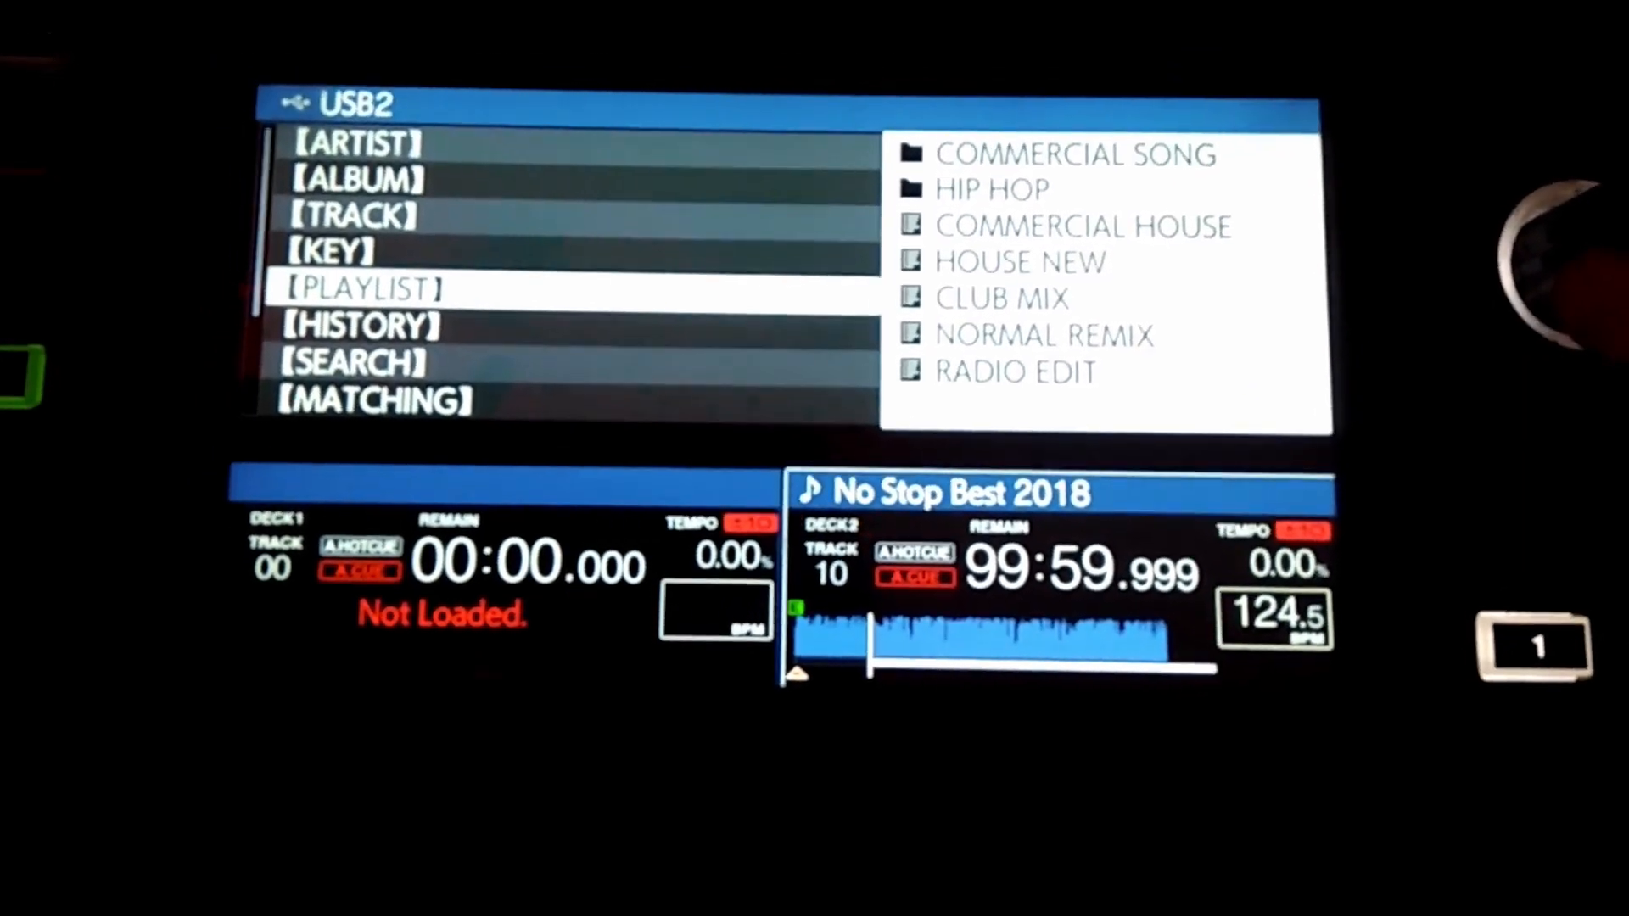
key(Return)
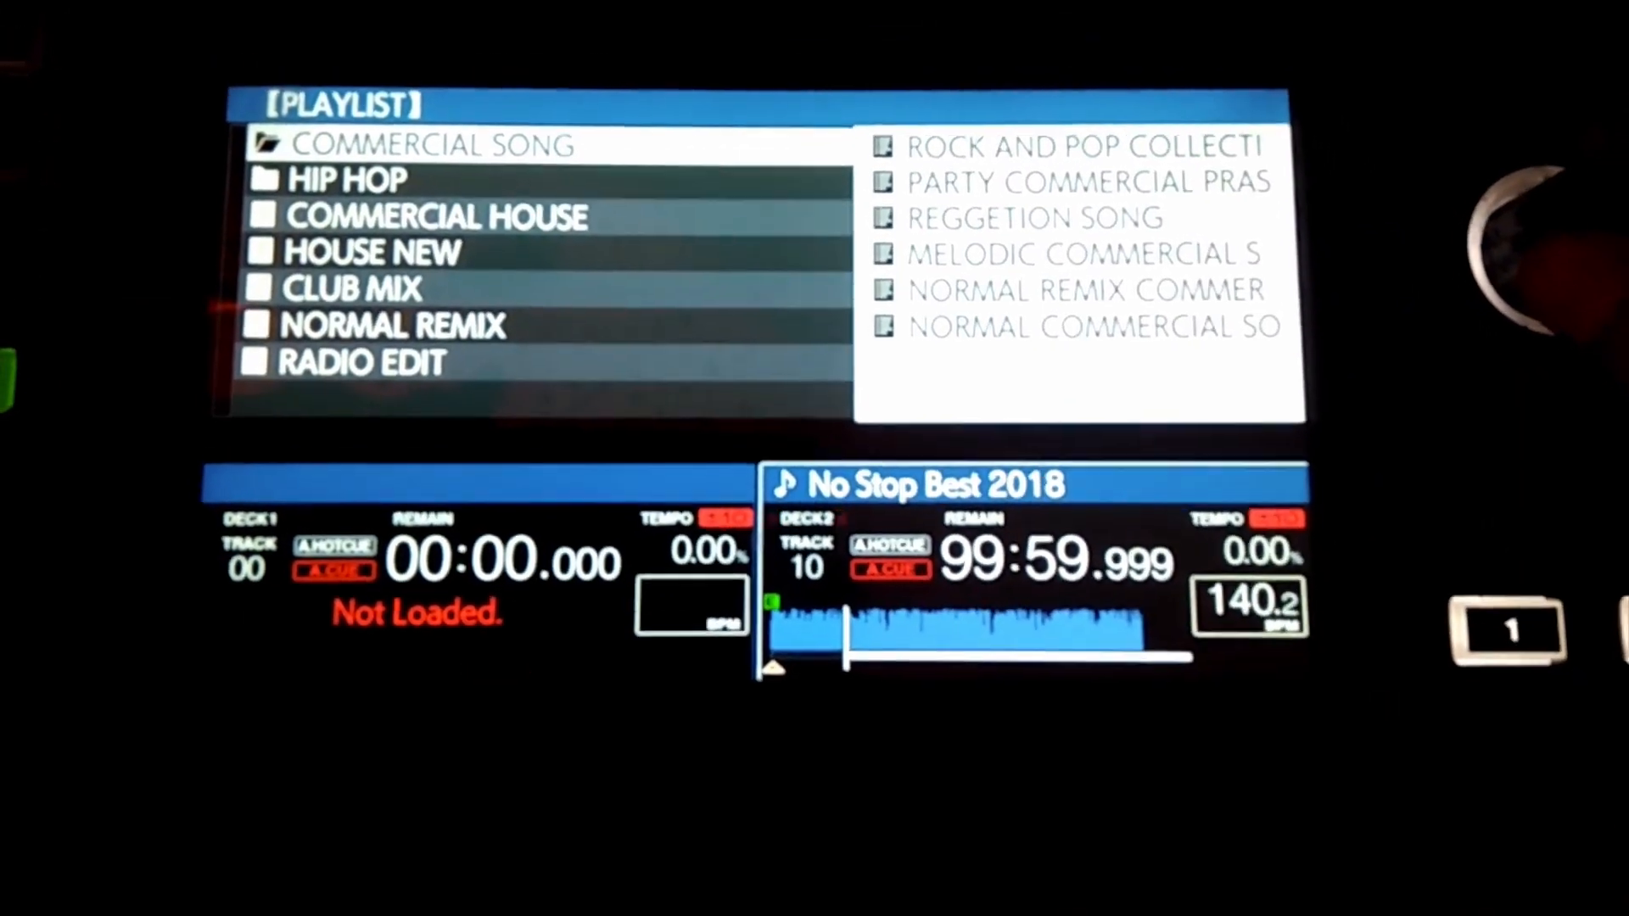
key(Return)
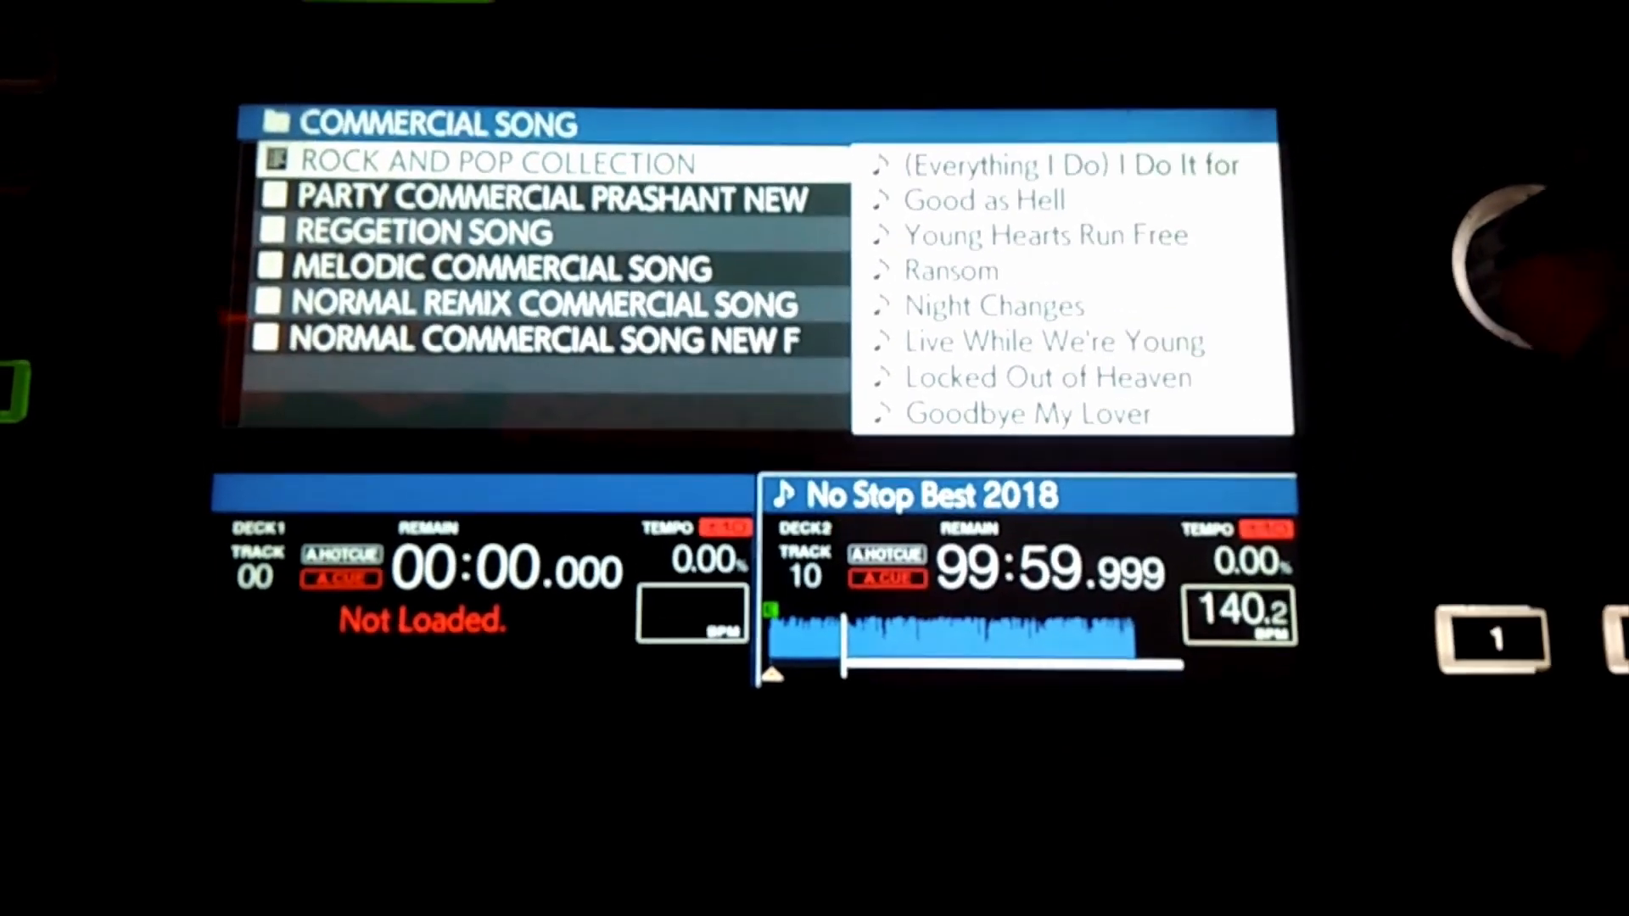
key(Return)
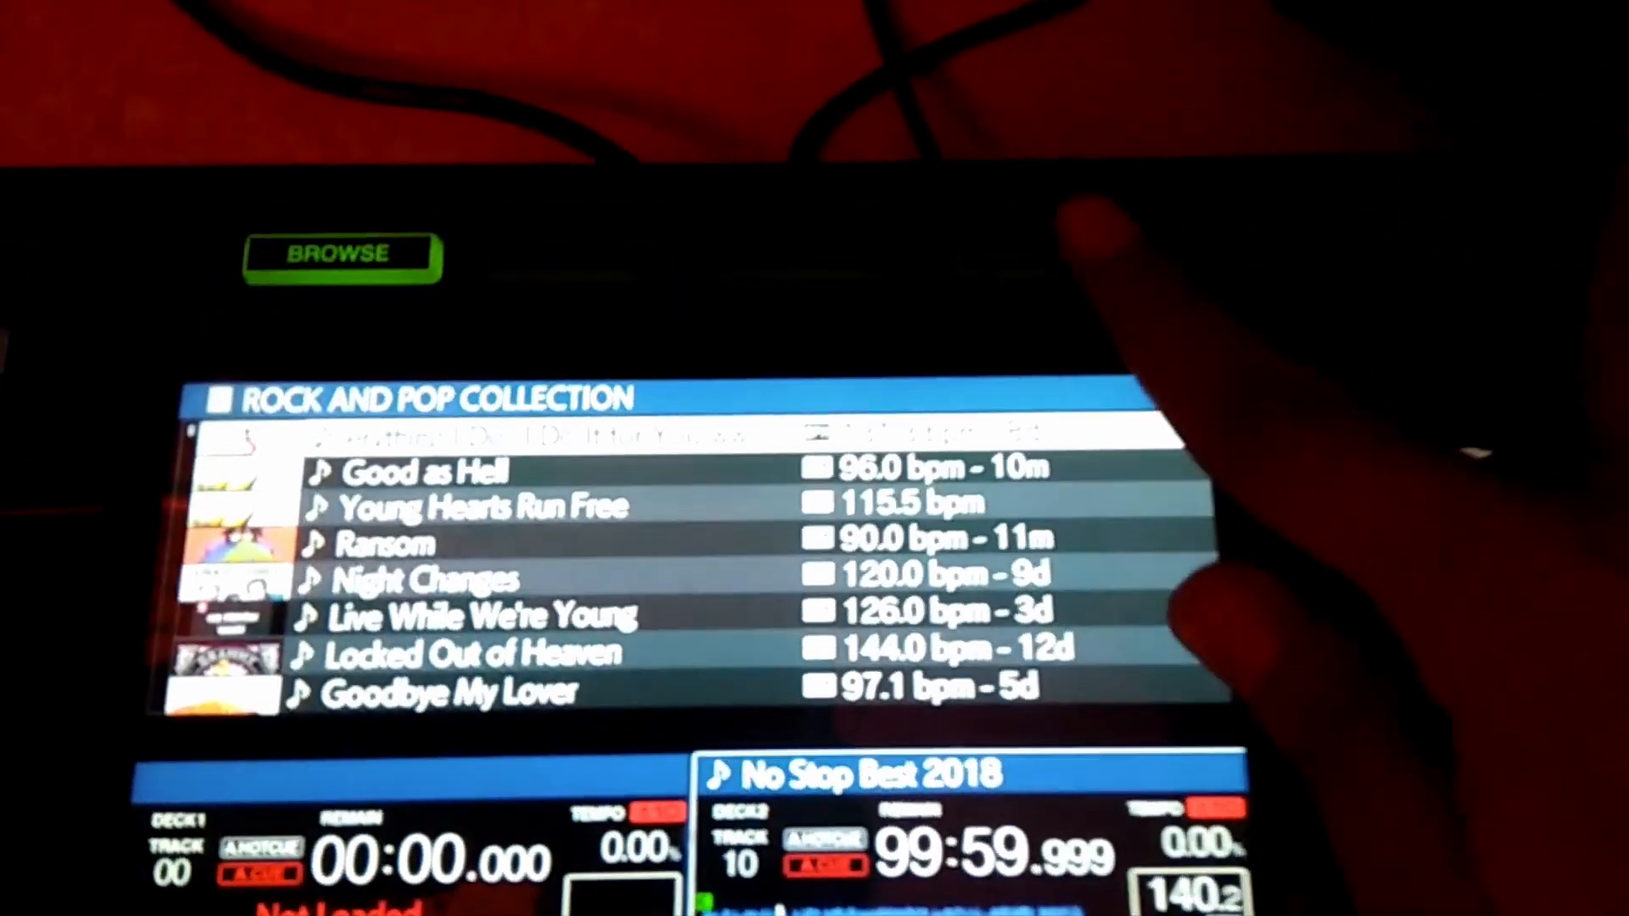
key(Menu)
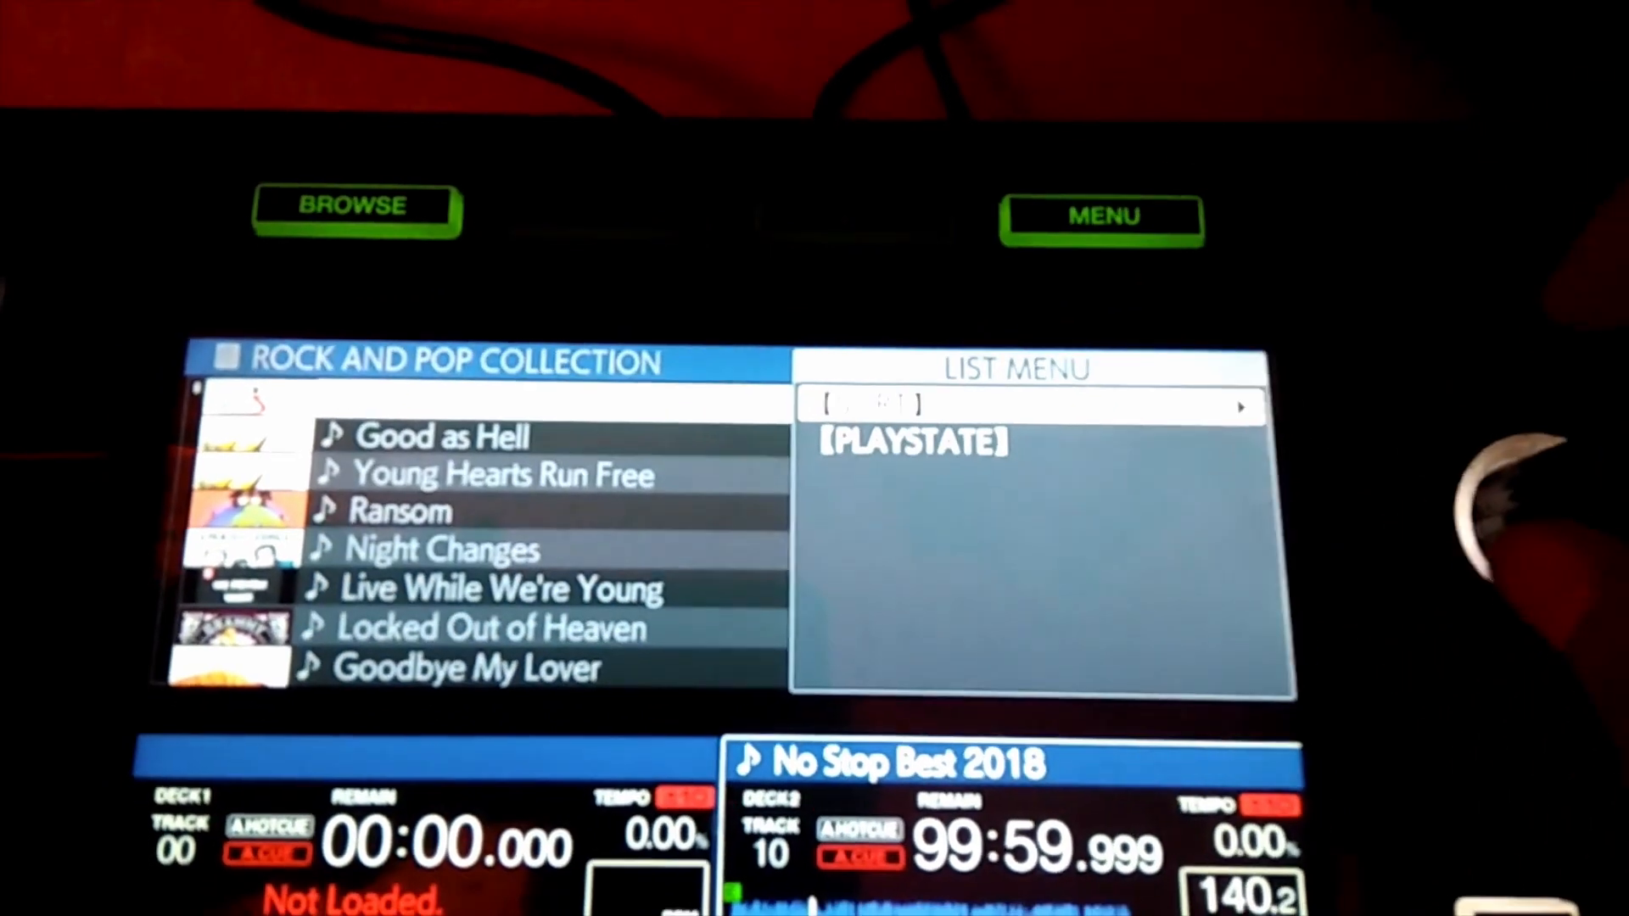
key(Return)
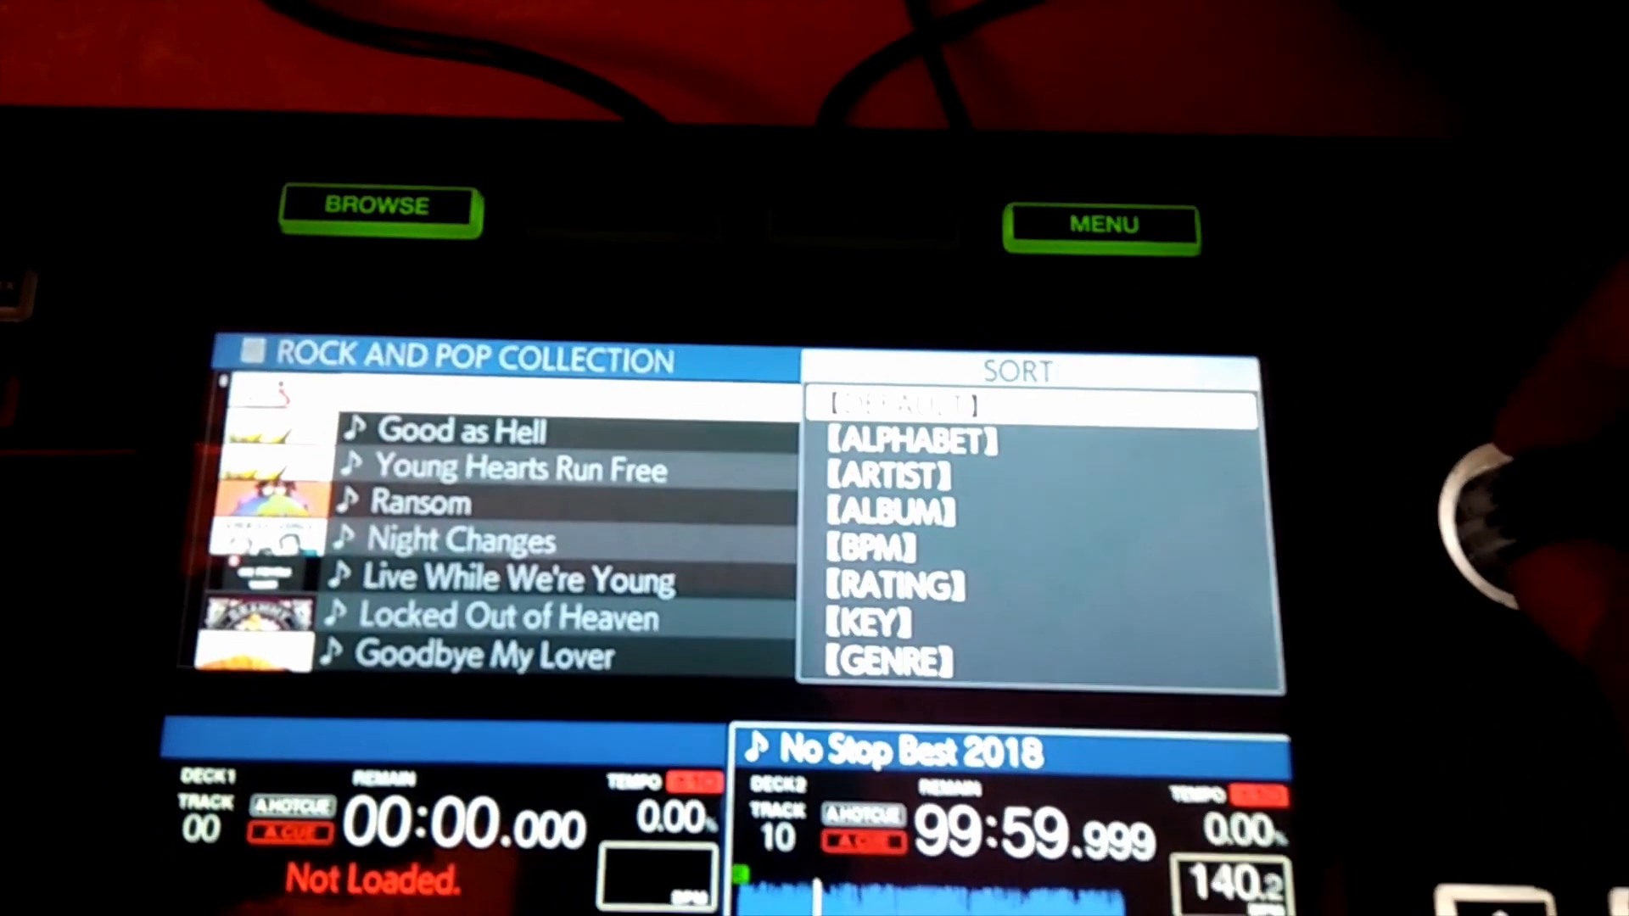
key(Down)
key(Down)
key(Down)
key(Down)
key(Down)
key(Up)
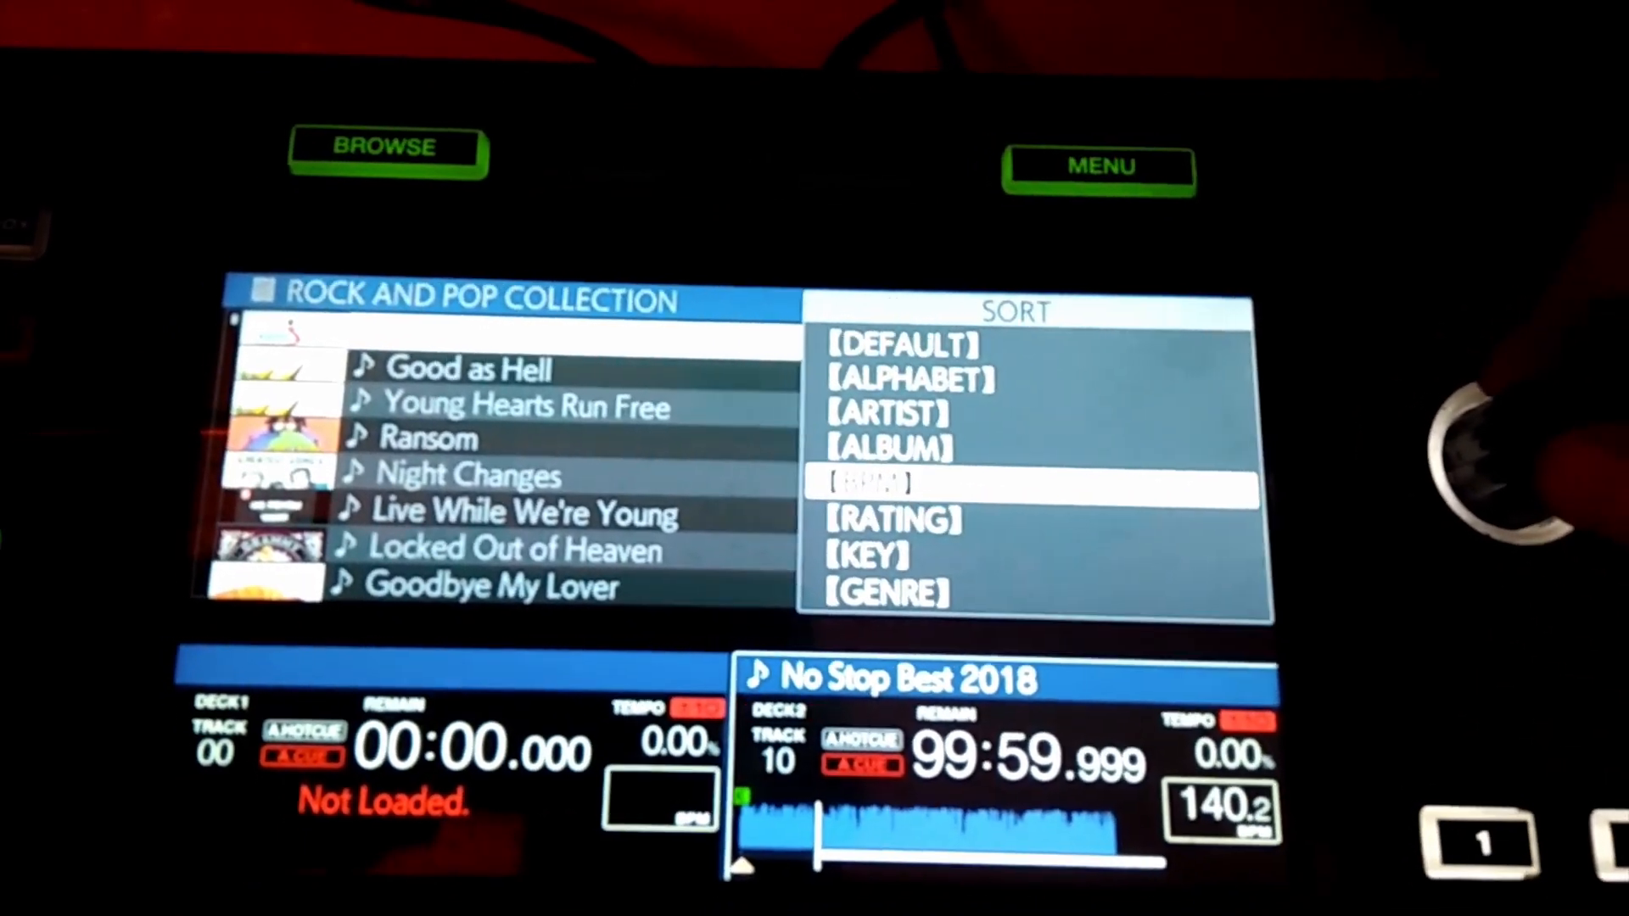
key(Return)
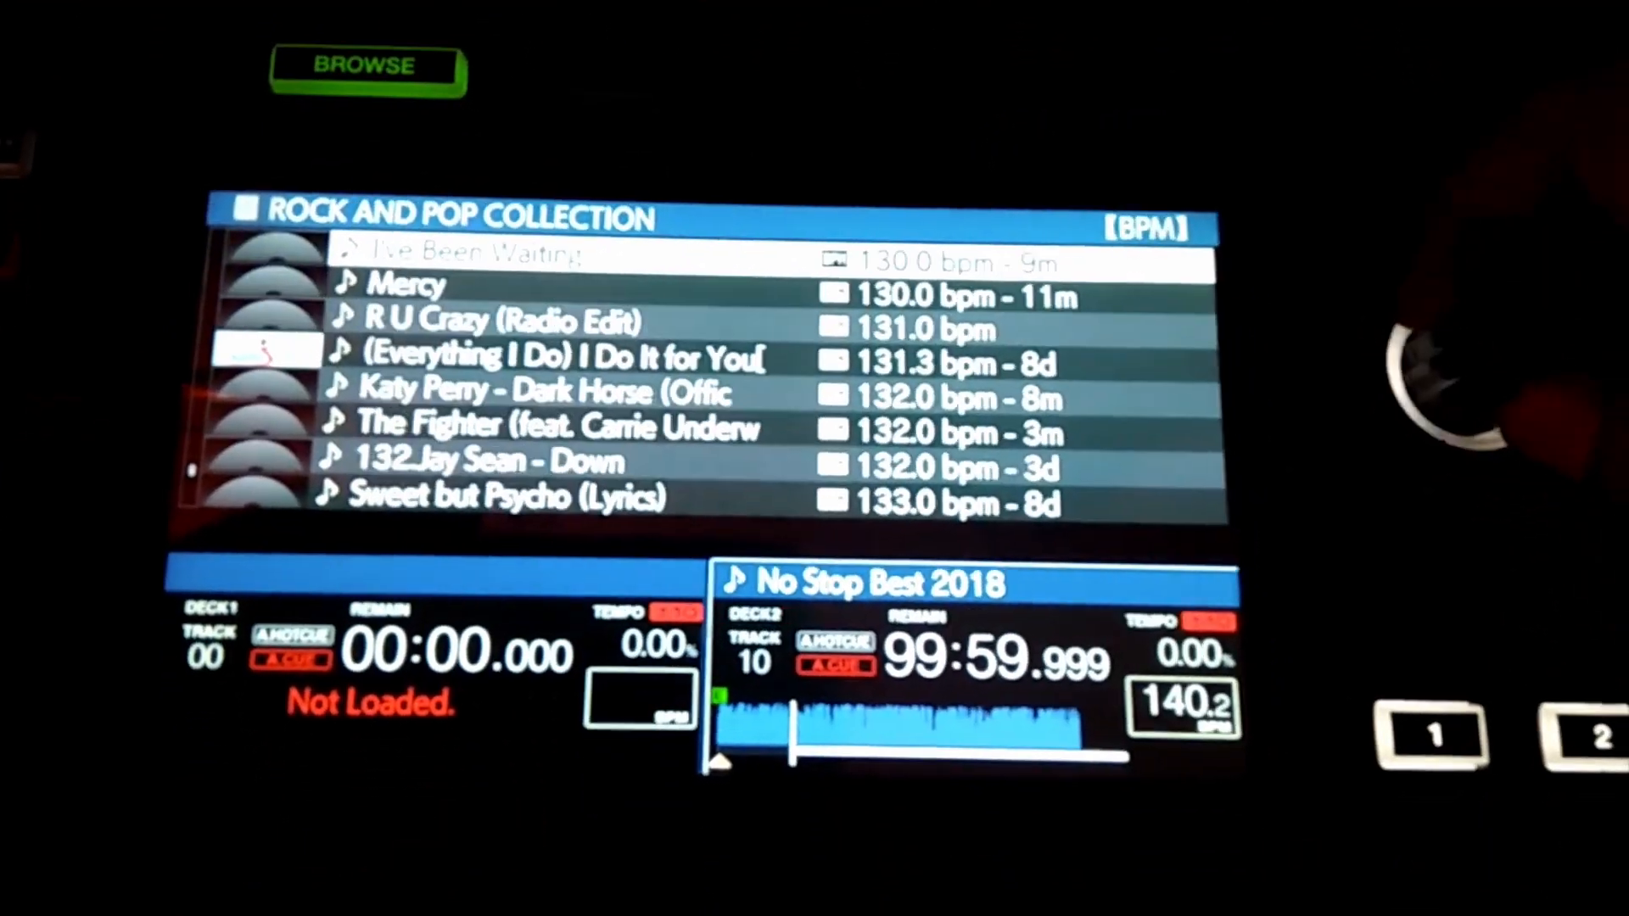
scroll(1442, 382, up, 8)
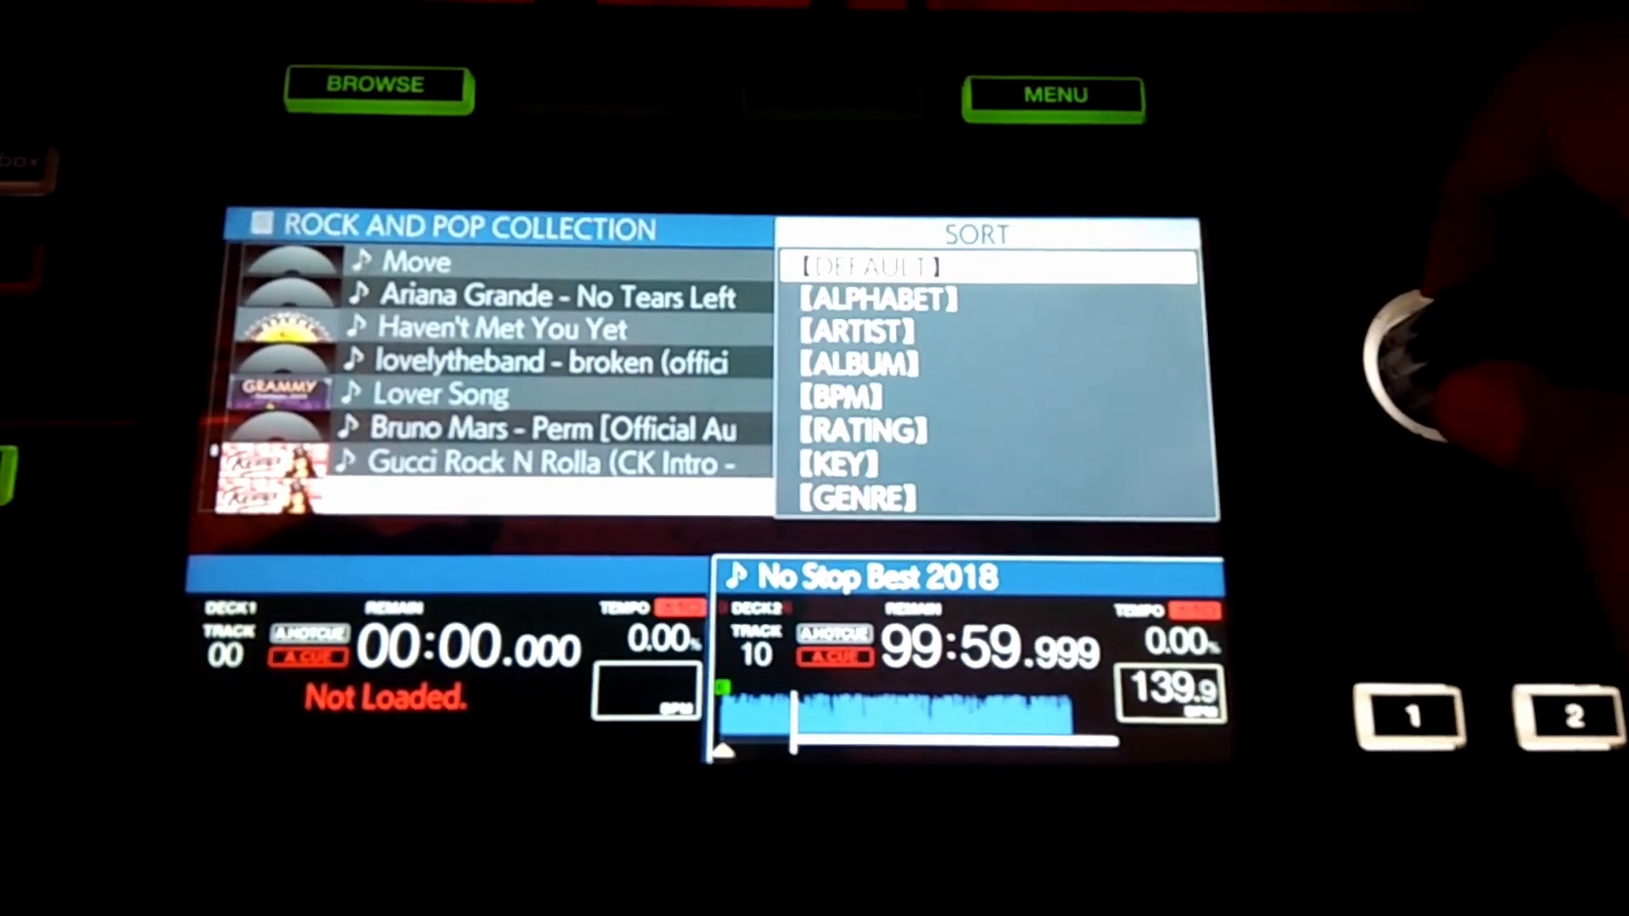
key(Return)
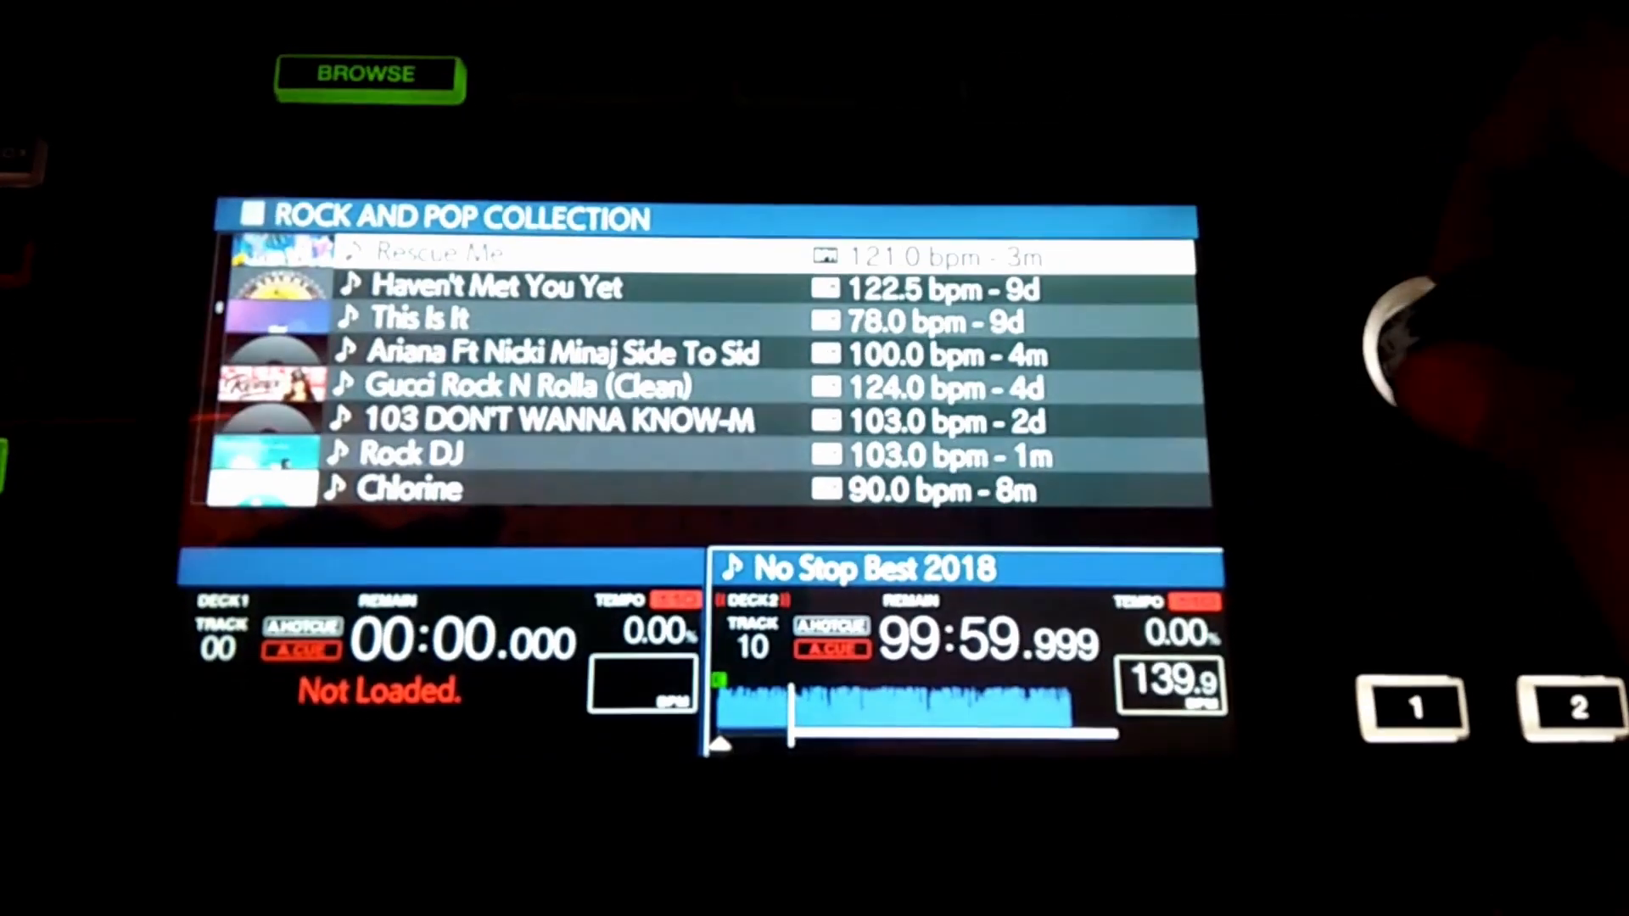
scroll(721, 373, down, 4)
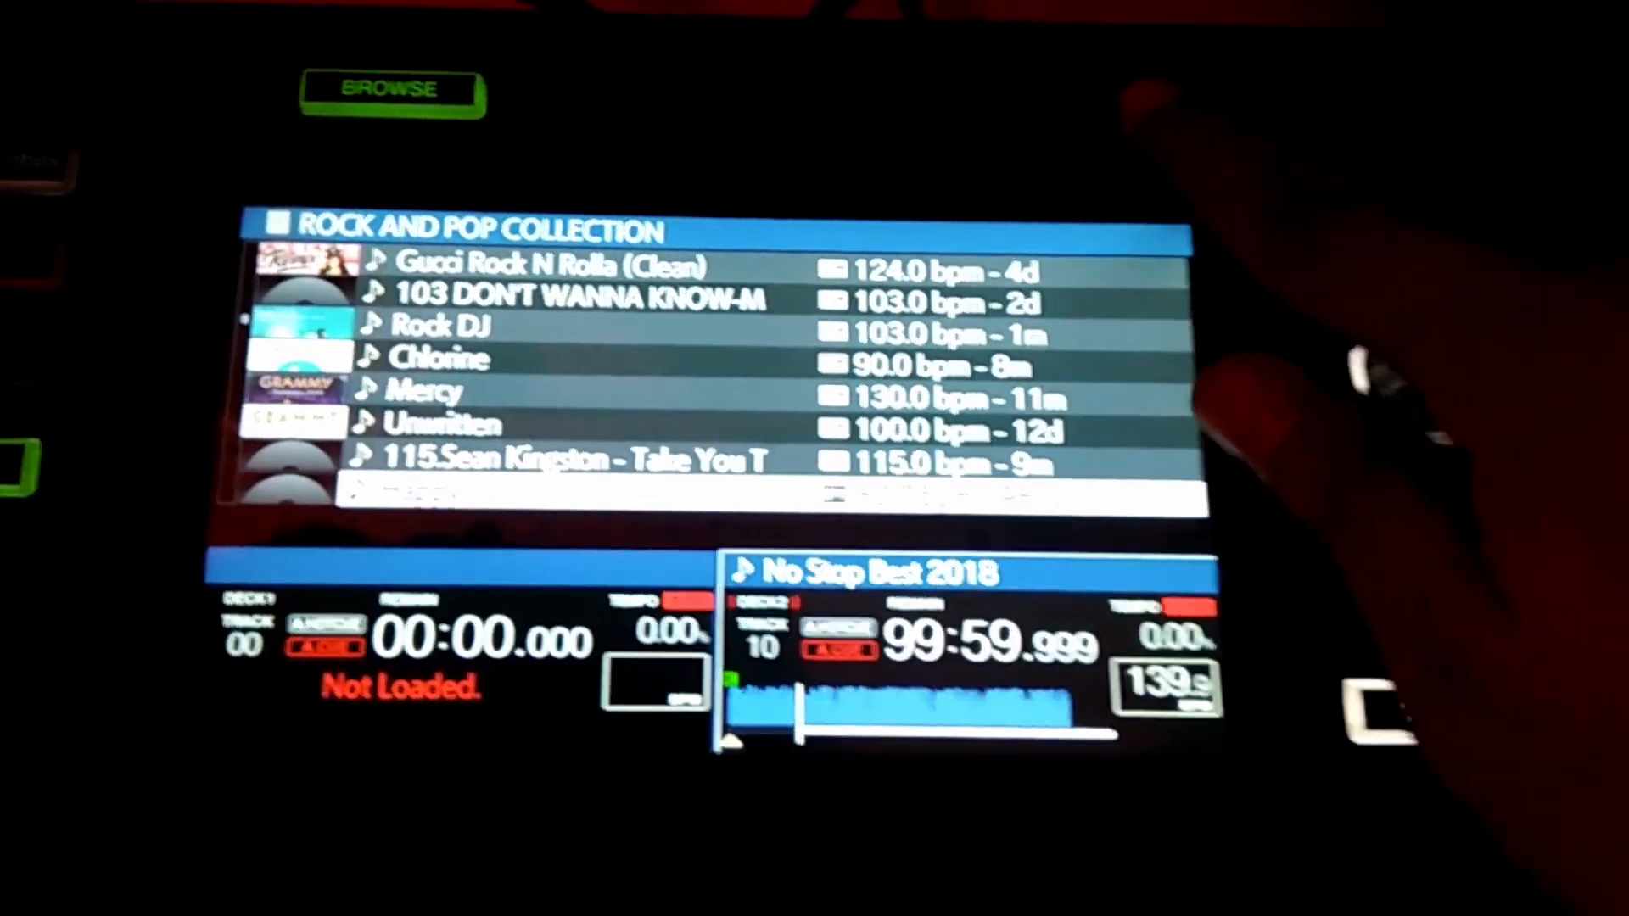
key(m)
scroll(1001, 381, down, 2)
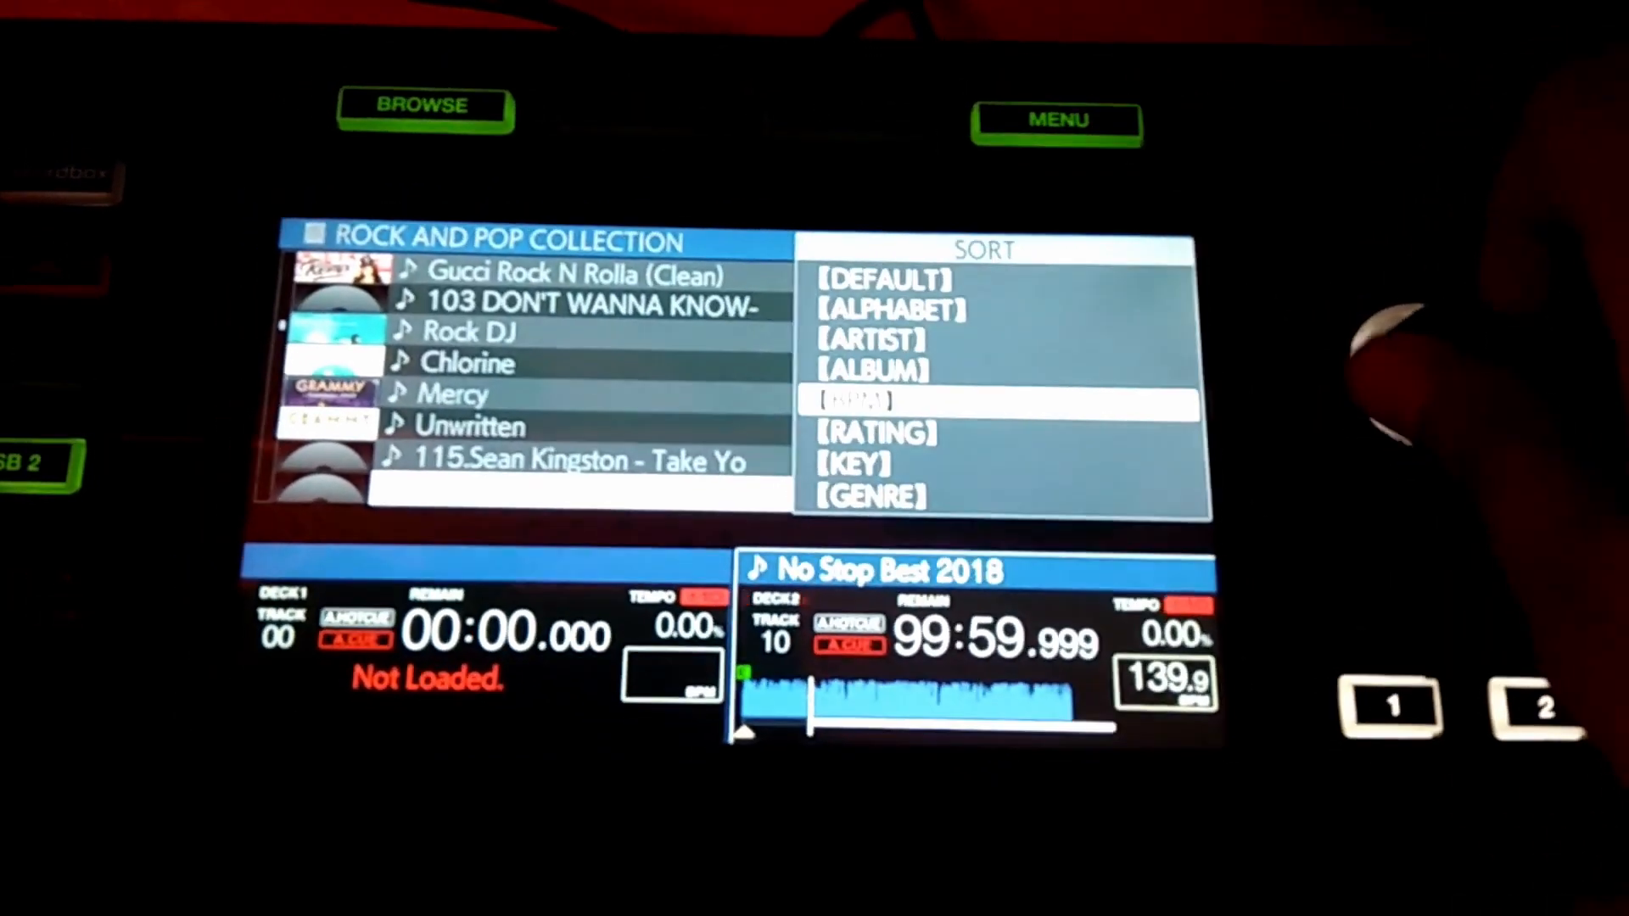
key(Return)
scroll(738, 339, down, 7)
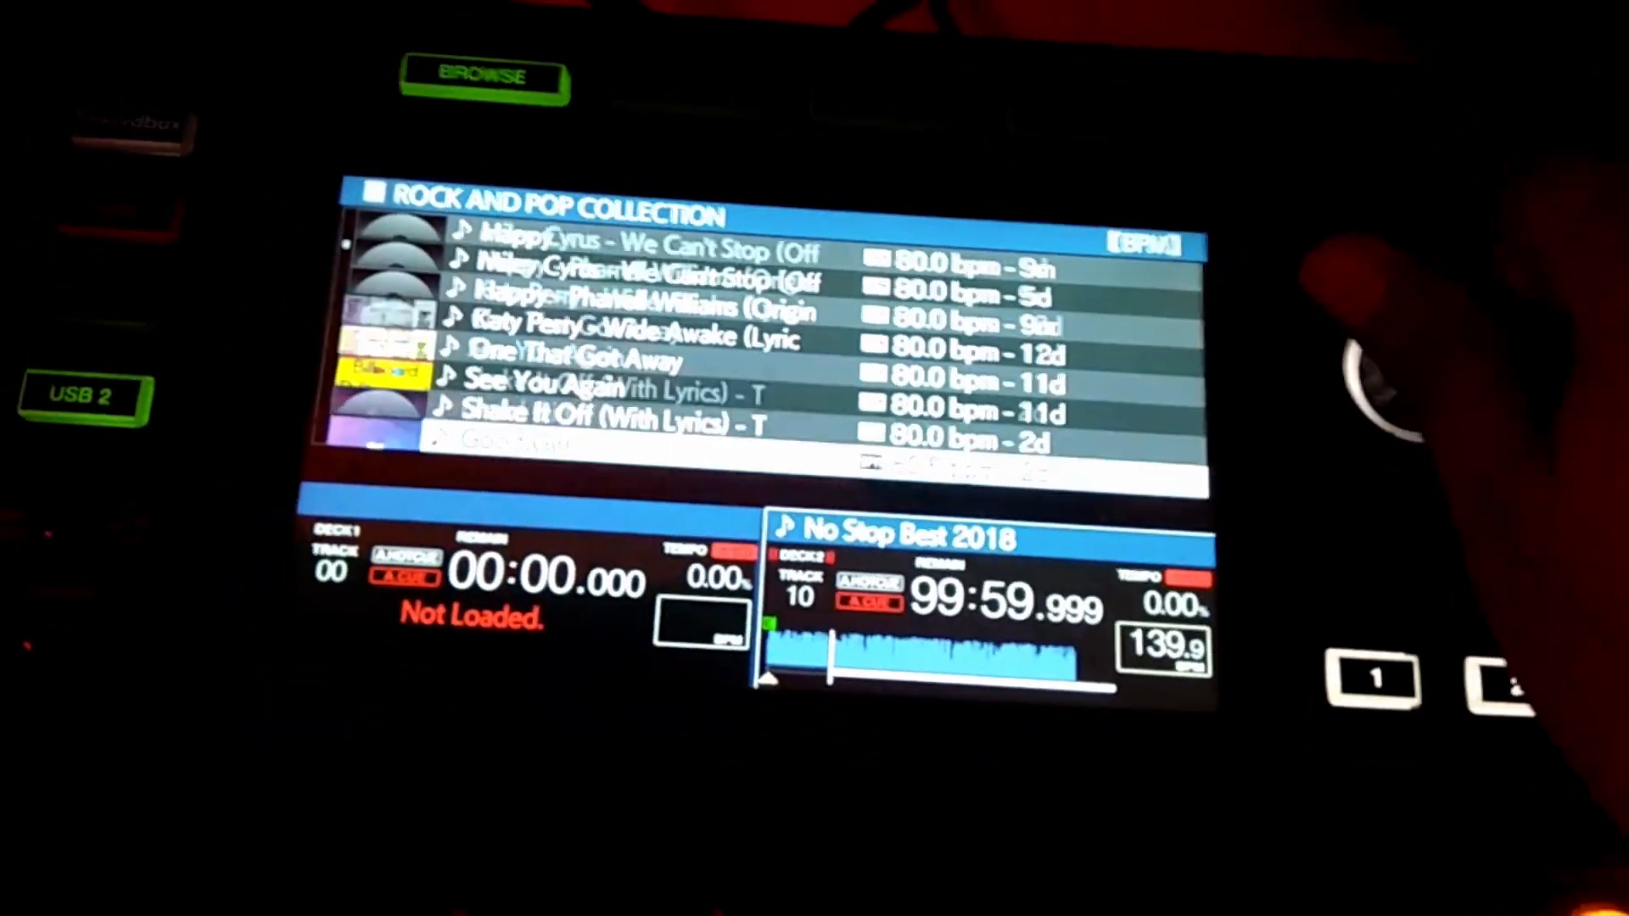
scroll(738, 340, down, 6)
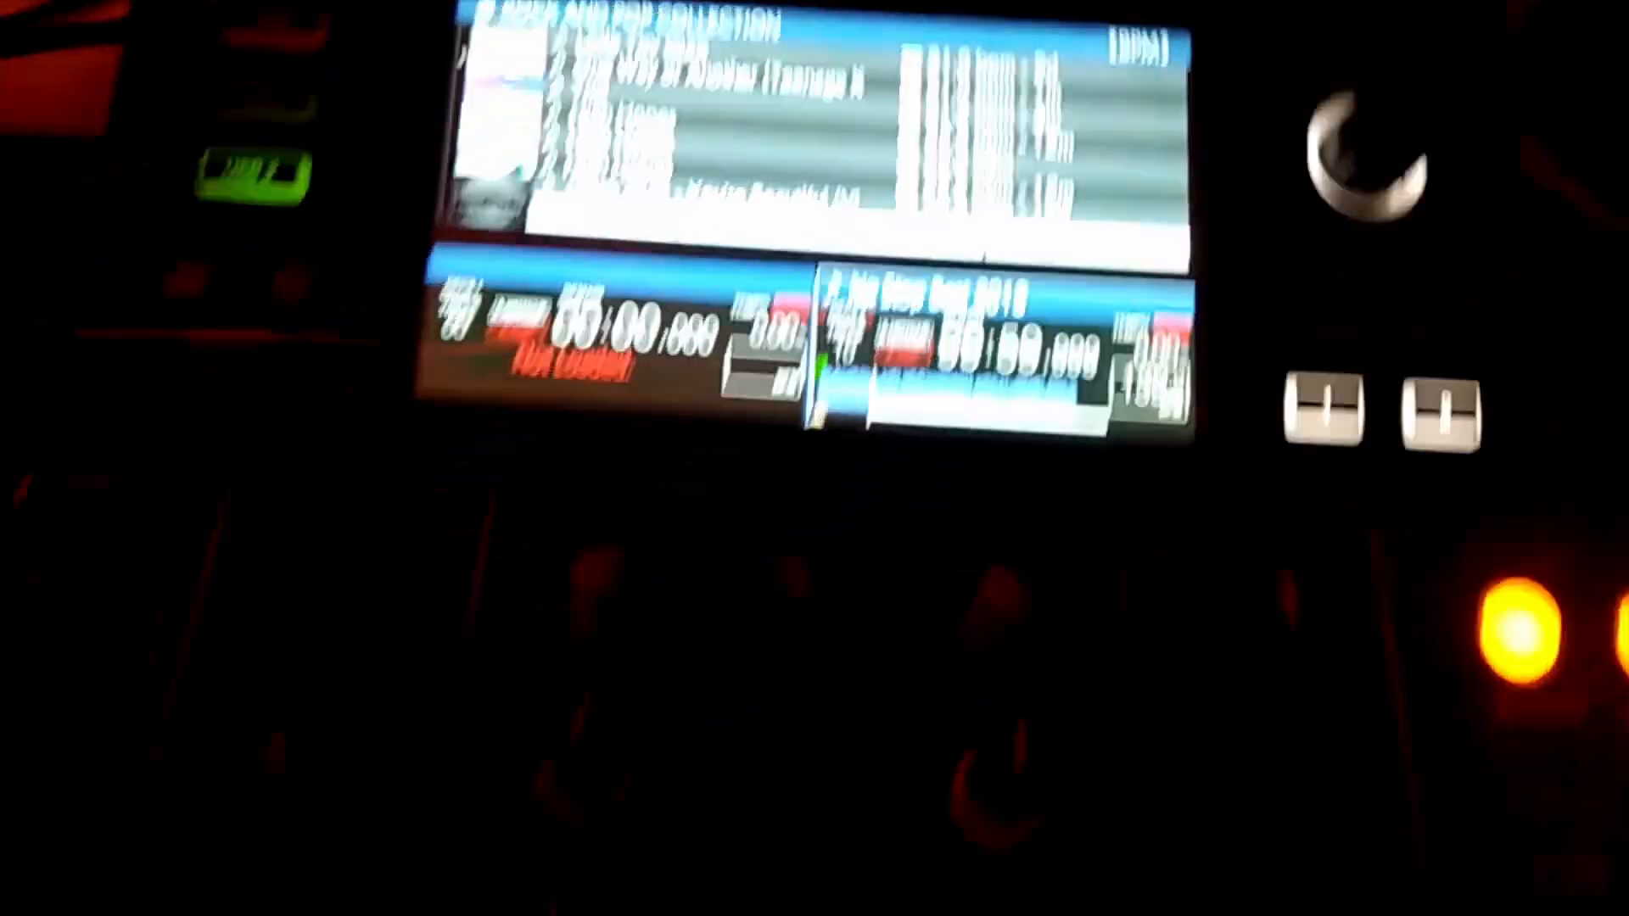